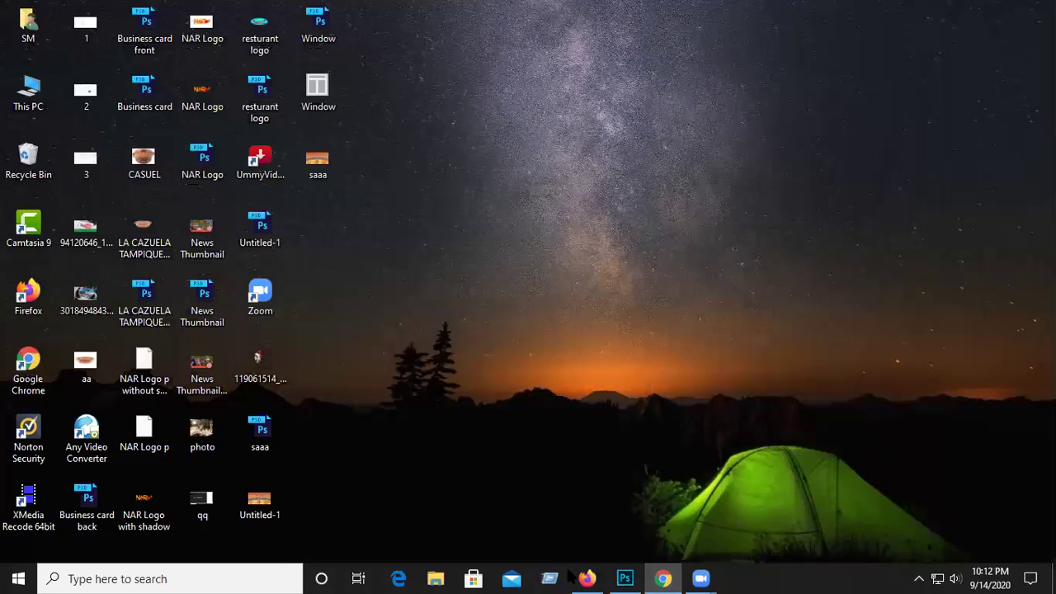
Switch to Firefox and open google.com in a new tab.
mouse_move(588, 577)
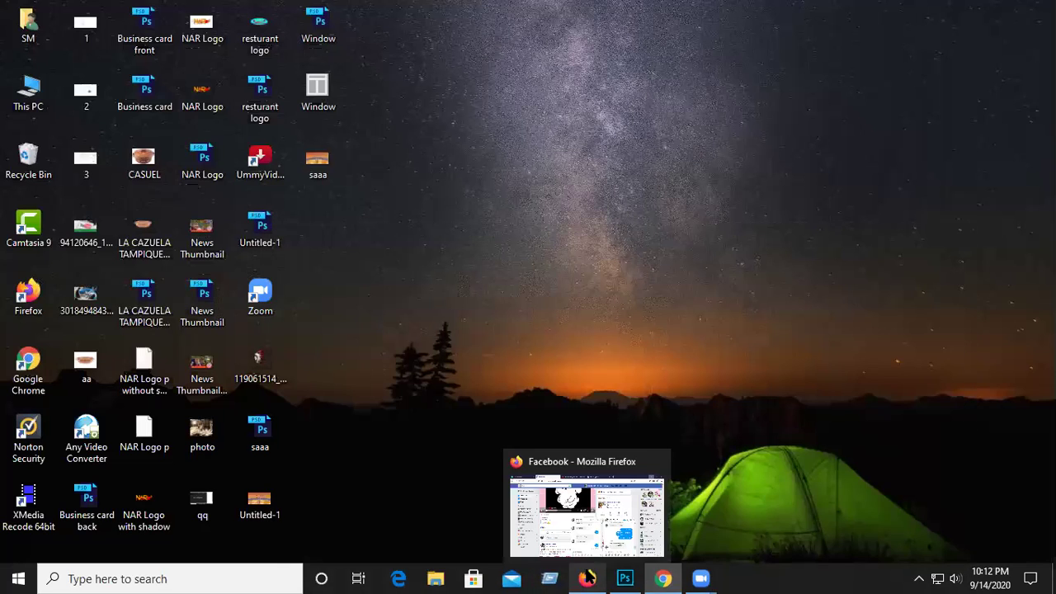
left_click(588, 577)
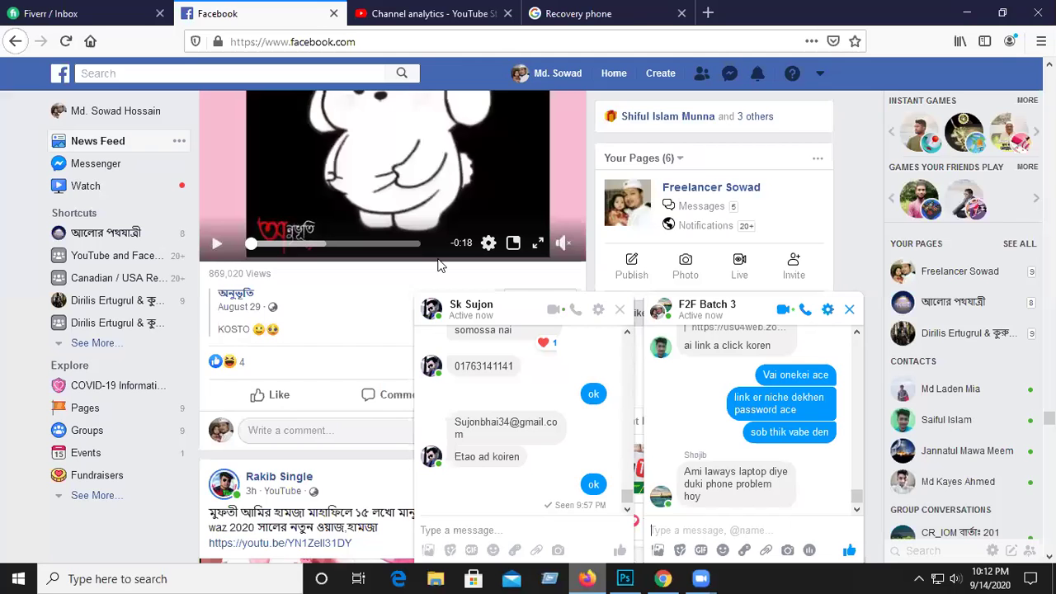
key("ctrl+t")
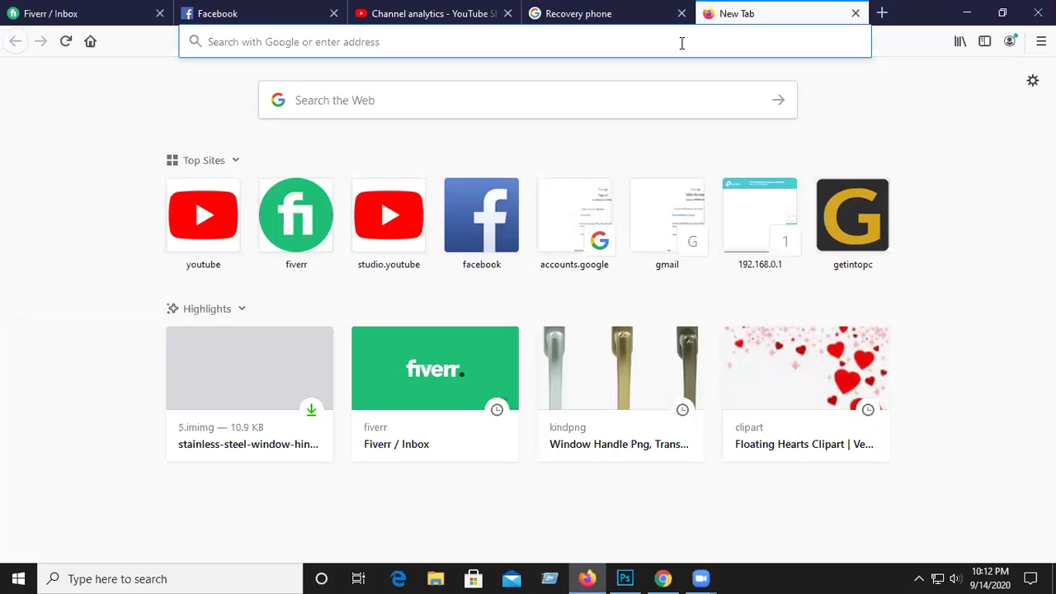
type("gogle")
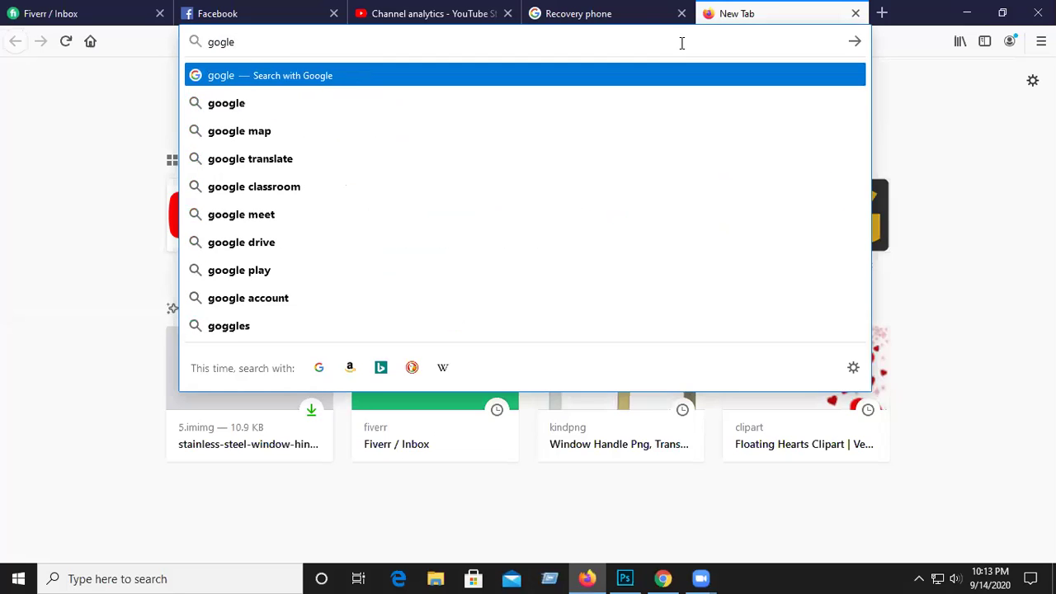
key("BackSpace")
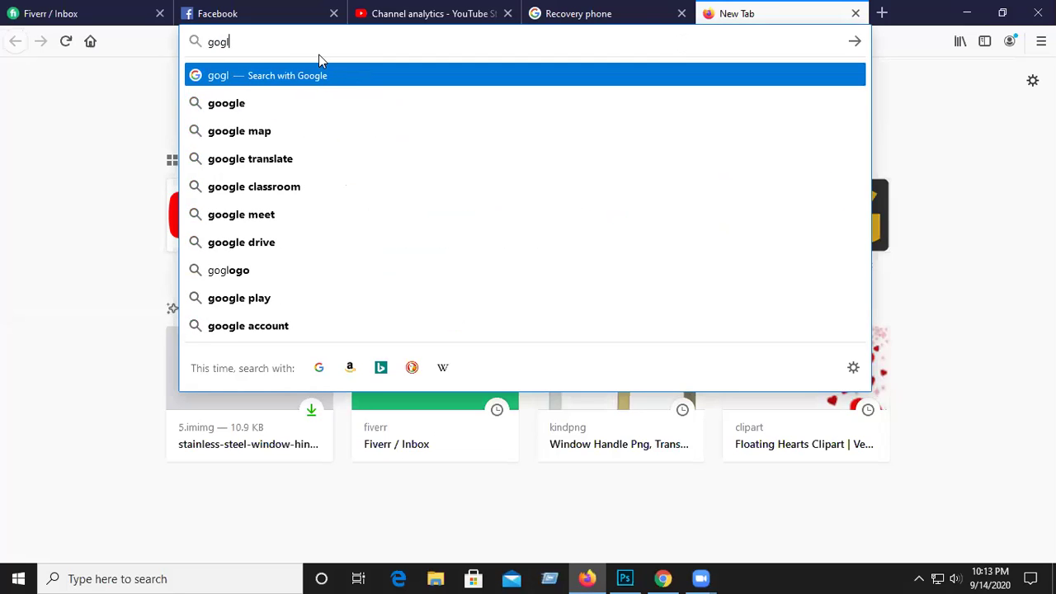
key("BackSpace")
key("BackSpace")
type("ogle.com/")
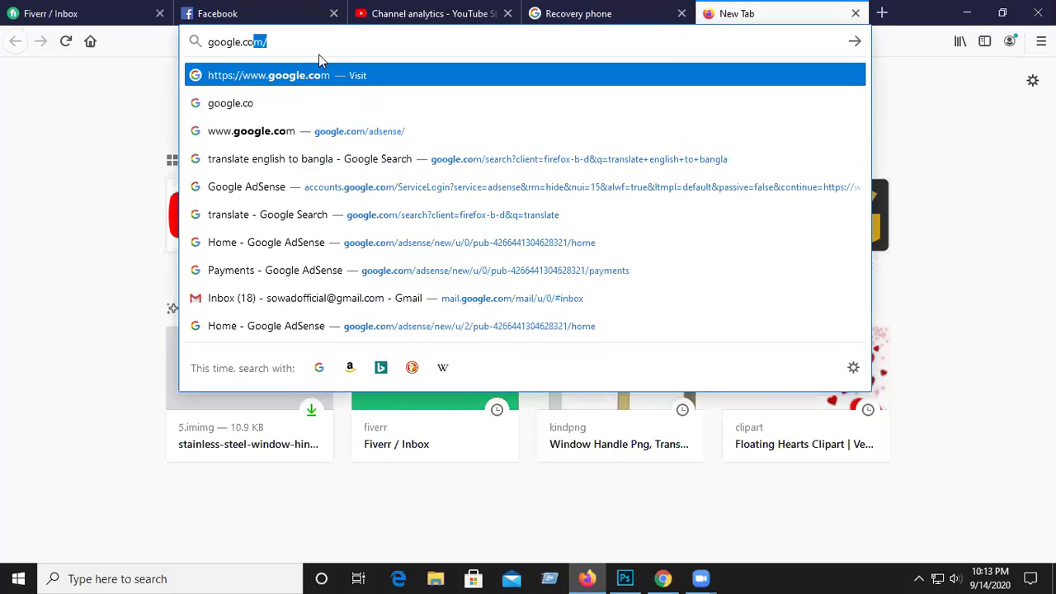
key("Return")
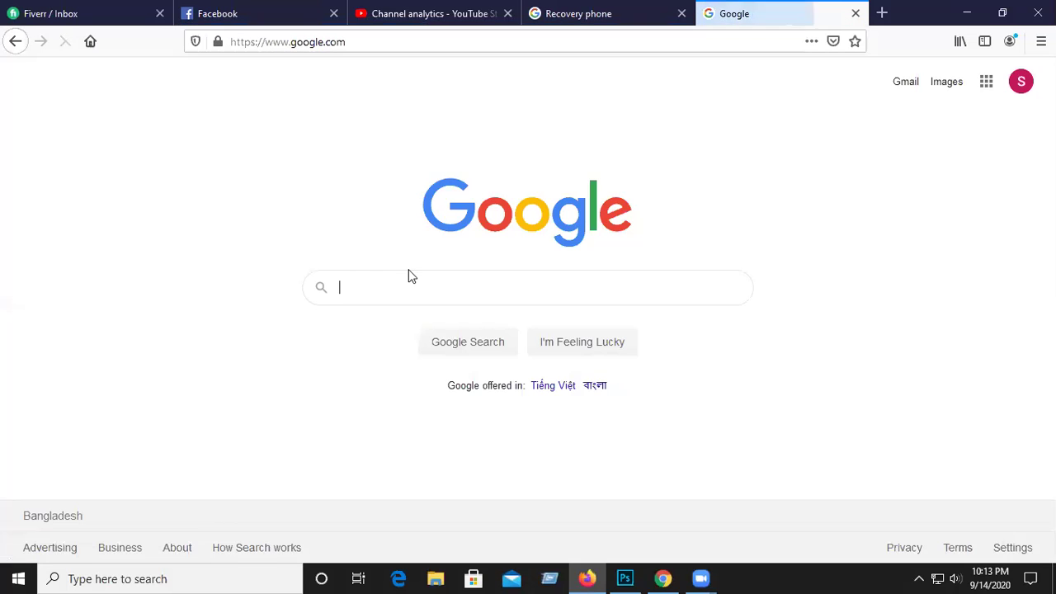
Search Google for "business card mockup file psd".
type("3")
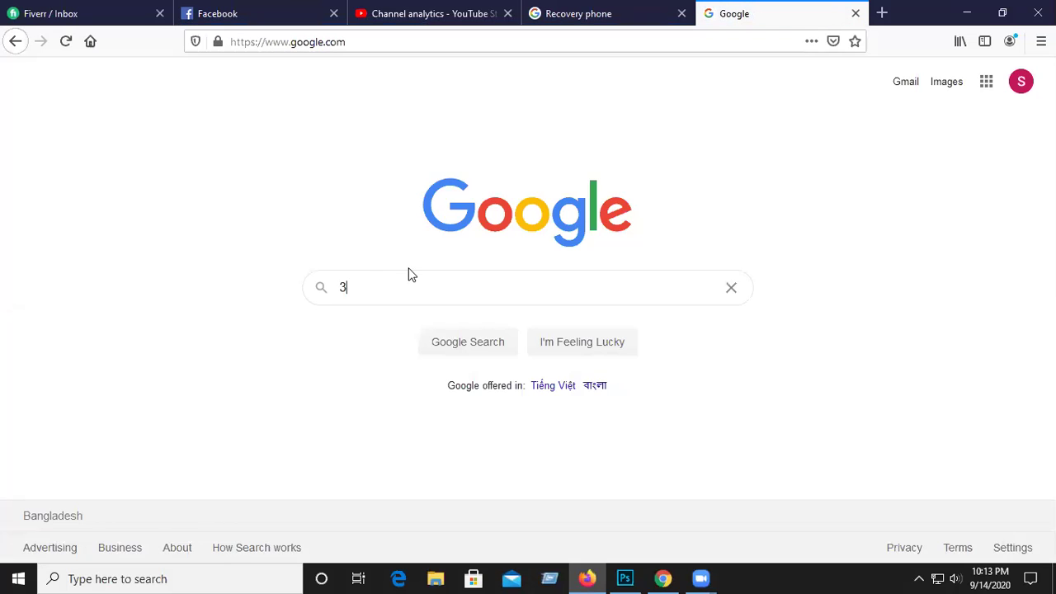
key("BackSpace")
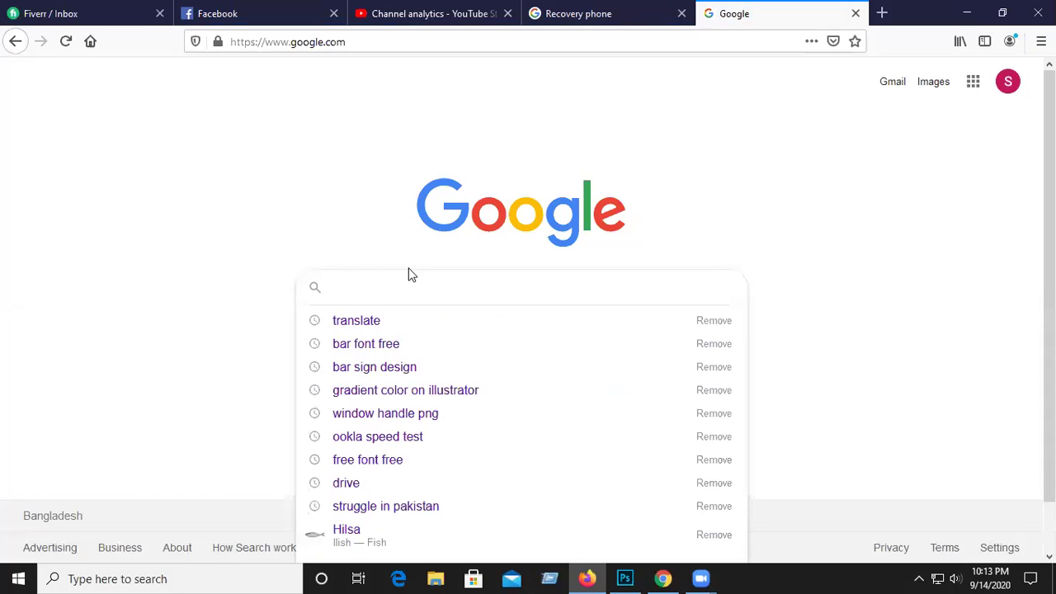
type("business card mockup file")
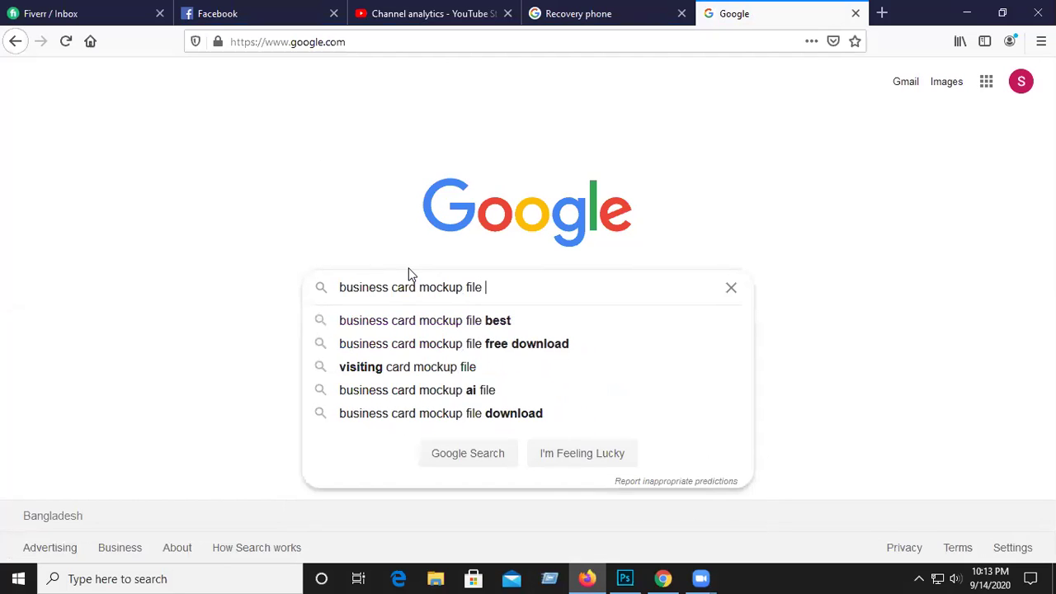
type(" psd")
key("Return")
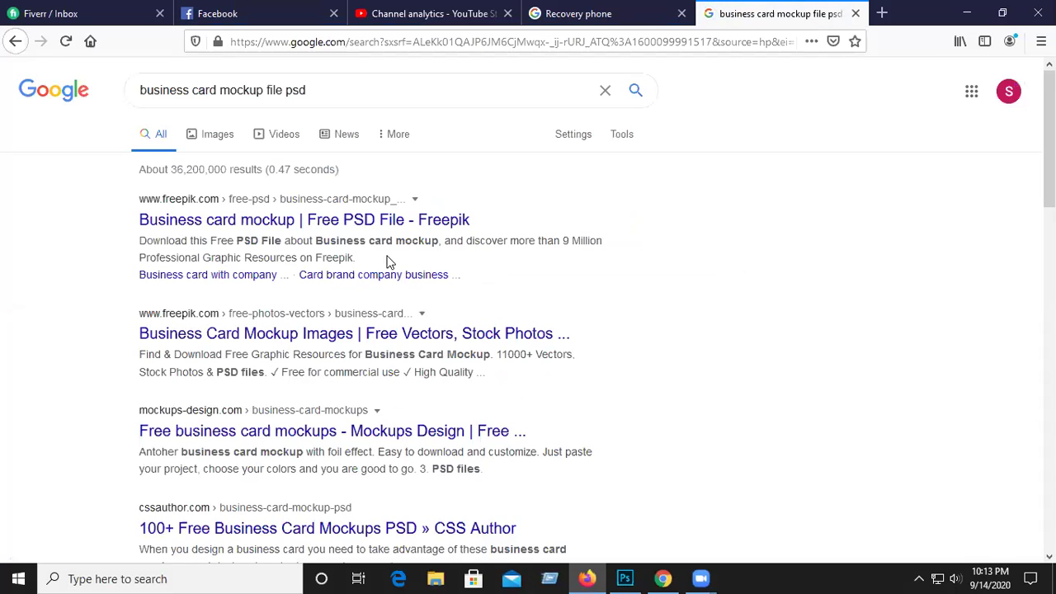
Open the Freepik result "Business card mockup | Free PSD File" and look over the mockup's preview image.
left_click(429, 226)
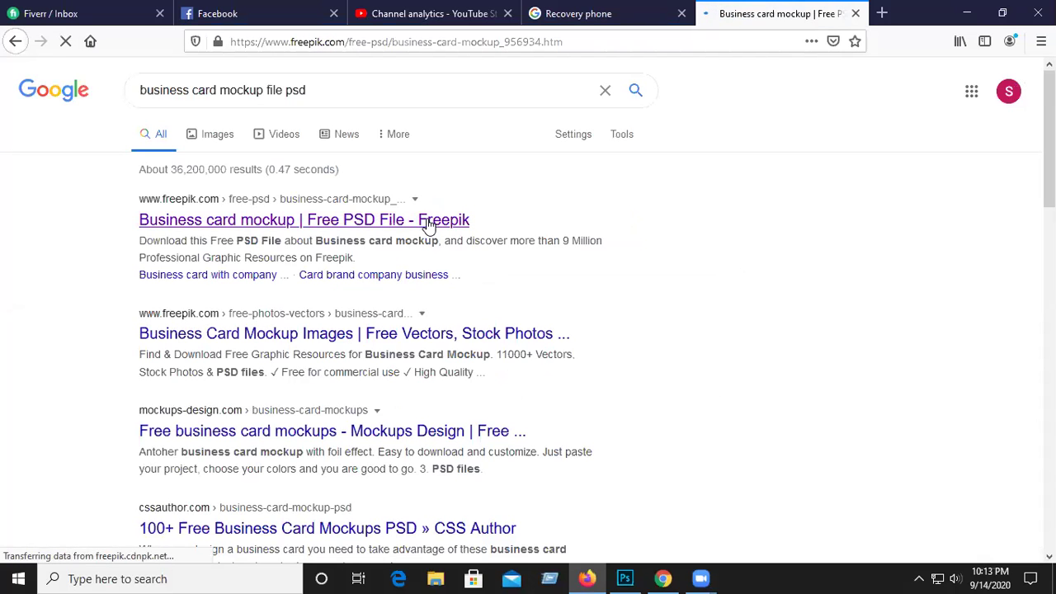
scroll(423, 221, "down", 5)
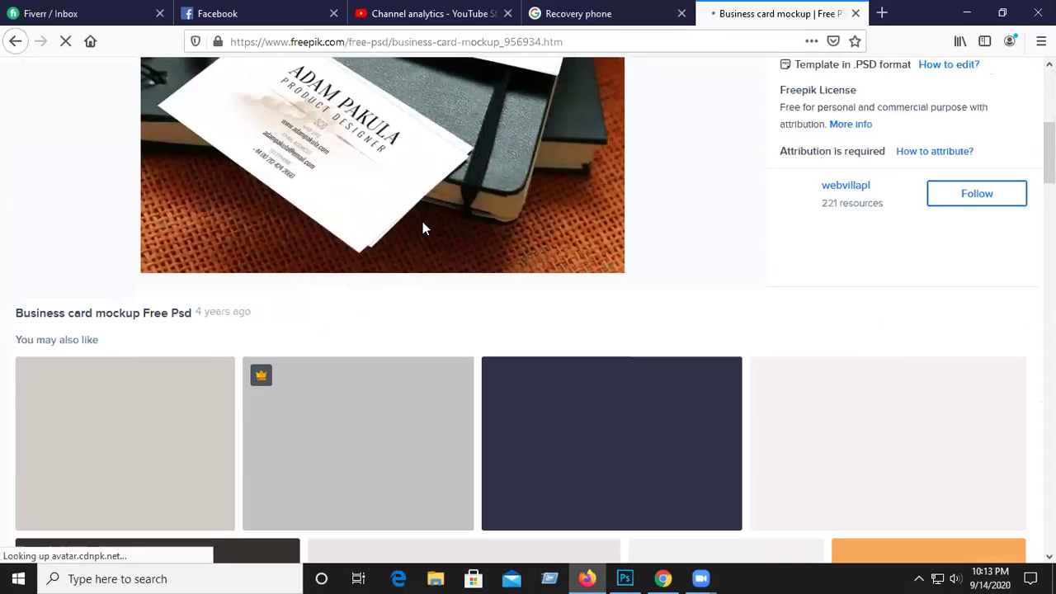
scroll(423, 222, "up", 3)
scroll(317, 199, "up", 3)
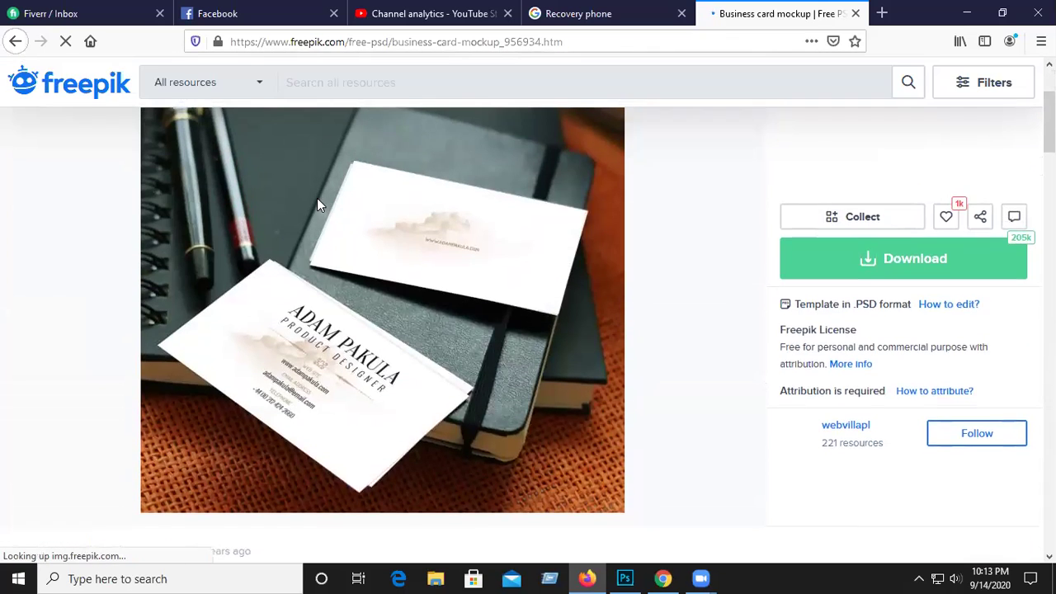
scroll(316, 202, "down", 2)
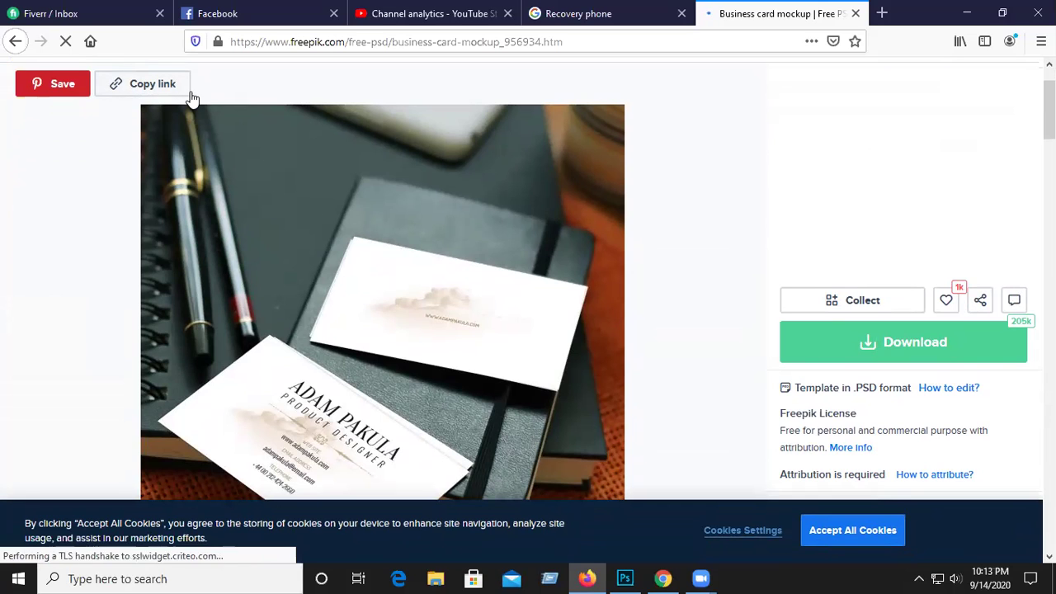
scroll(331, 286, "down", 3)
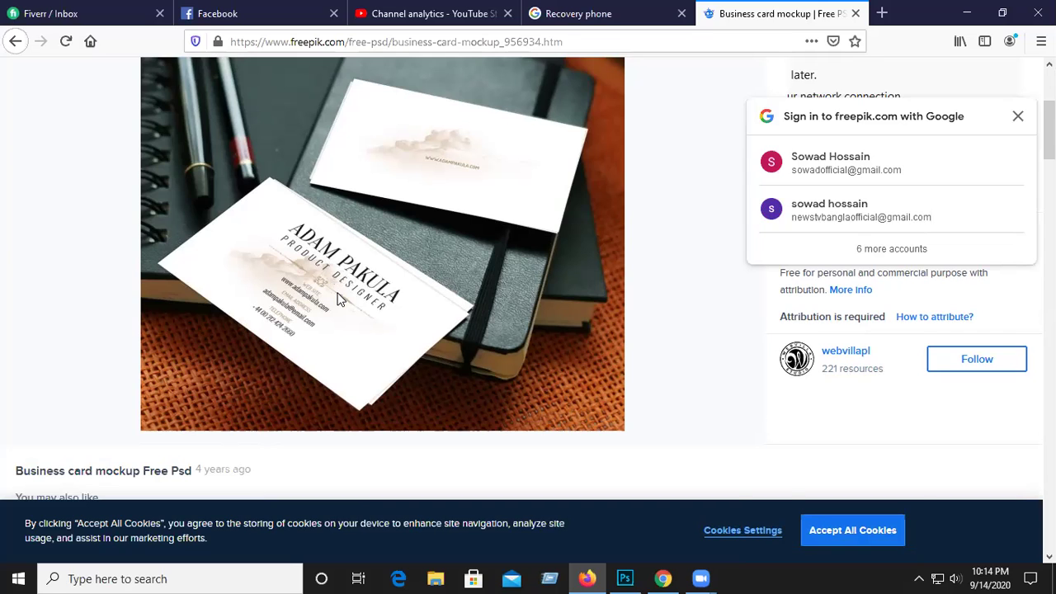
scroll(338, 293, "down", 1)
scroll(338, 294, "up", 2)
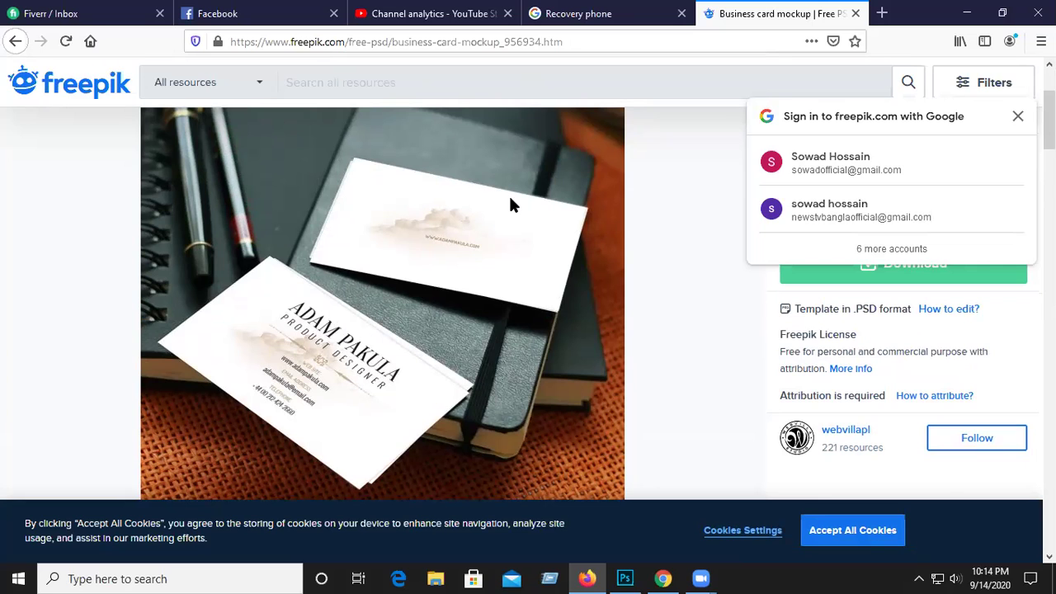
Browse the related business card mockups suggested below the preview, noting which are premium and which are free, and return to the chosen mockup.
scroll(506, 198, "down", 4)
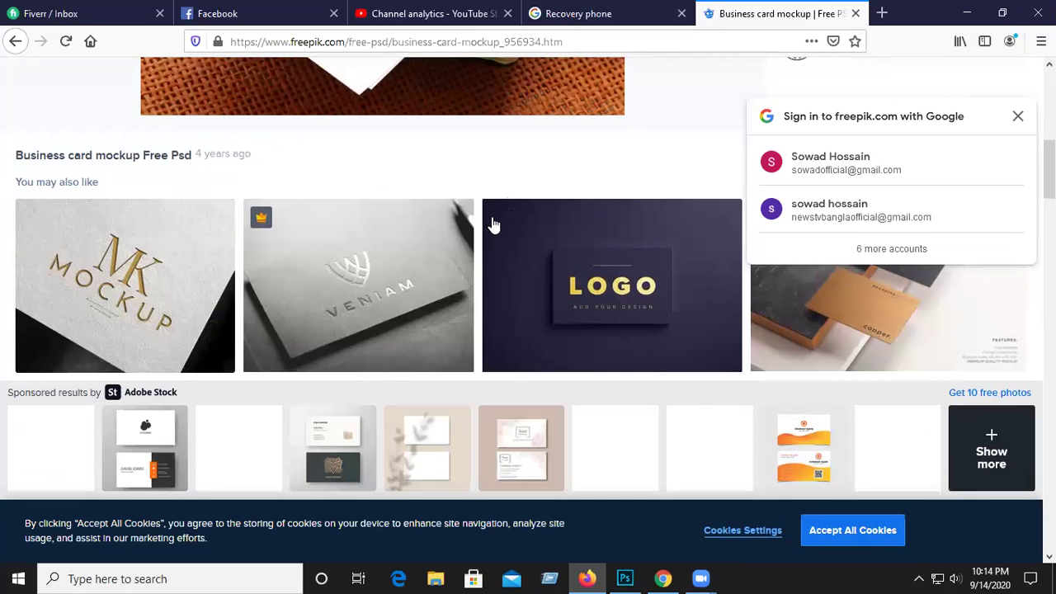
scroll(558, 141, "down", 2)
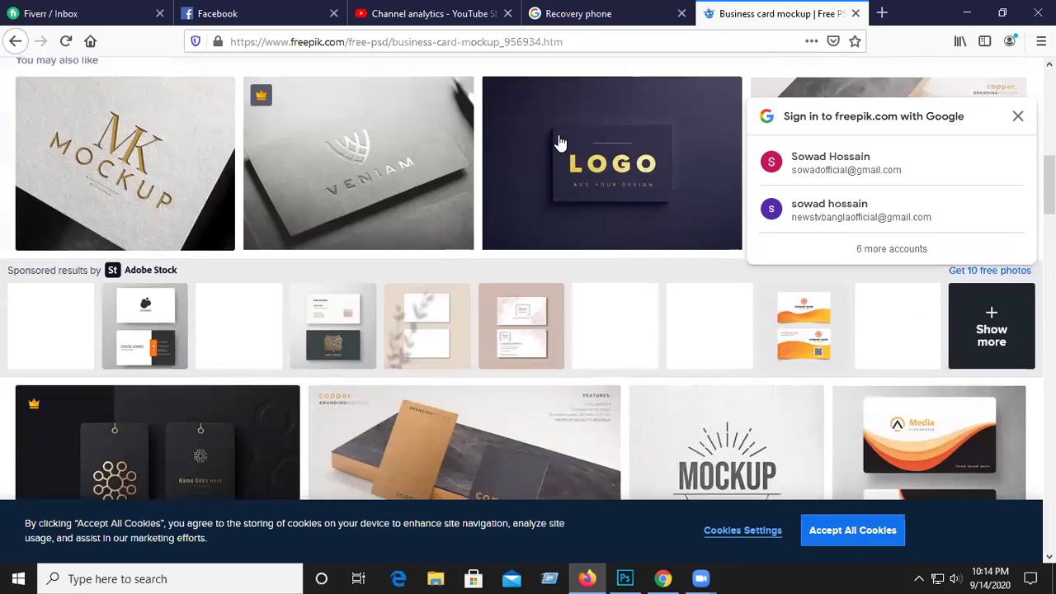
scroll(559, 142, "down", 2)
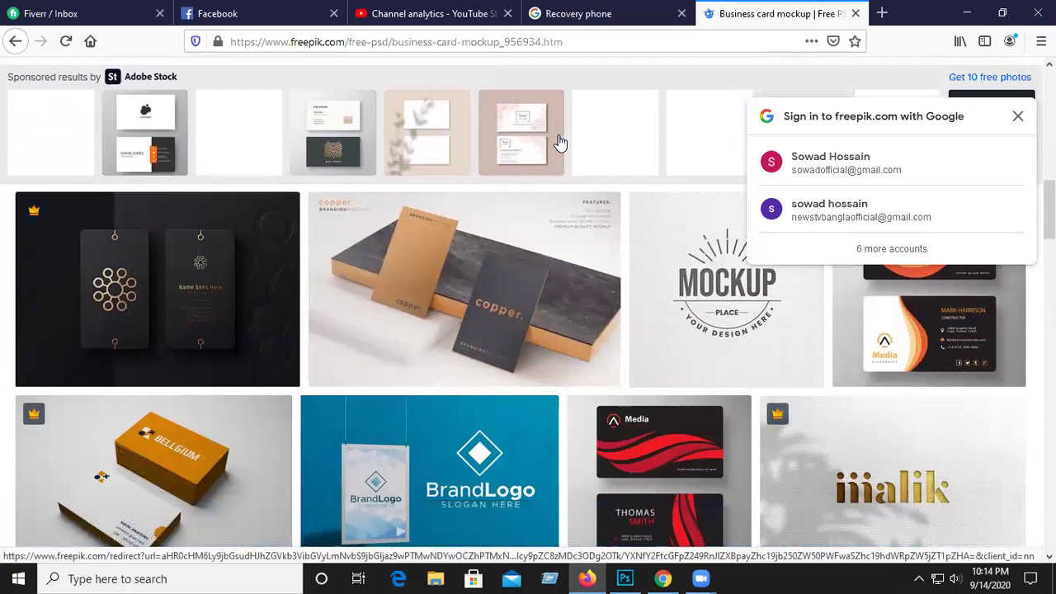
scroll(675, 297, "down", 2)
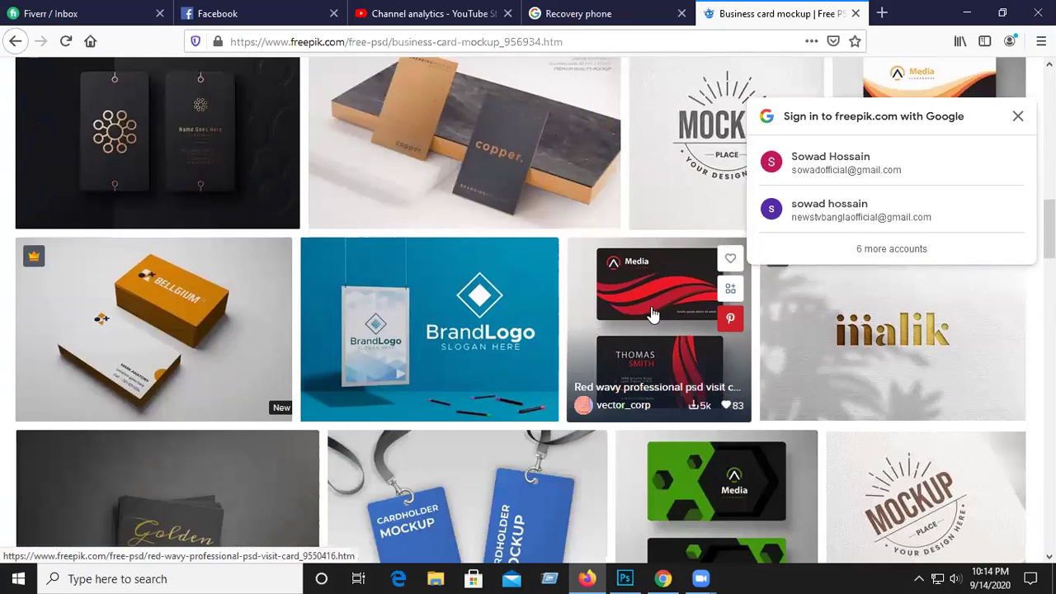
scroll(83, 347, "down", 2)
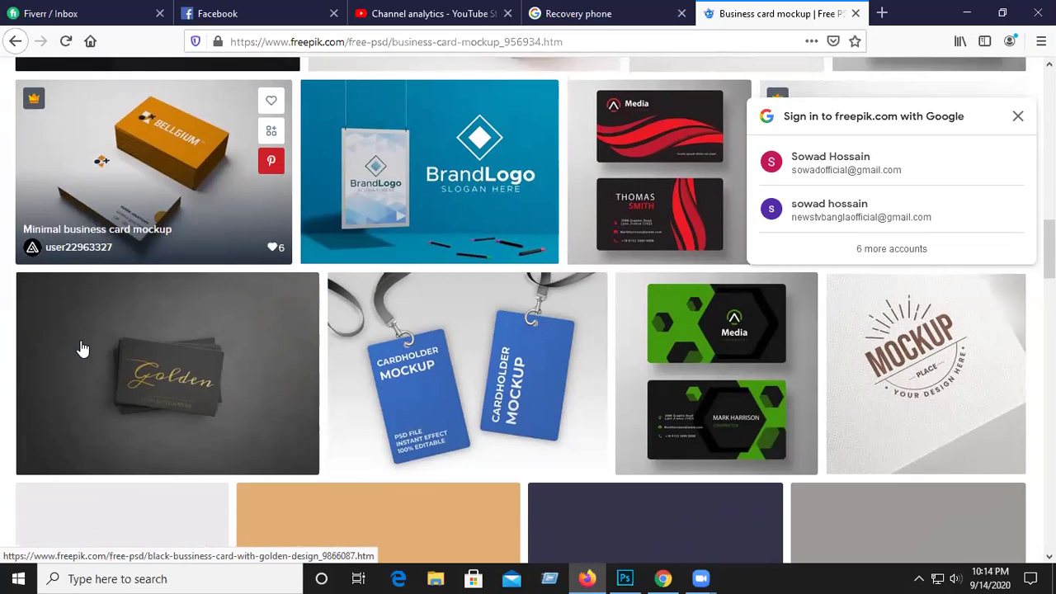
scroll(88, 334, "up", 3)
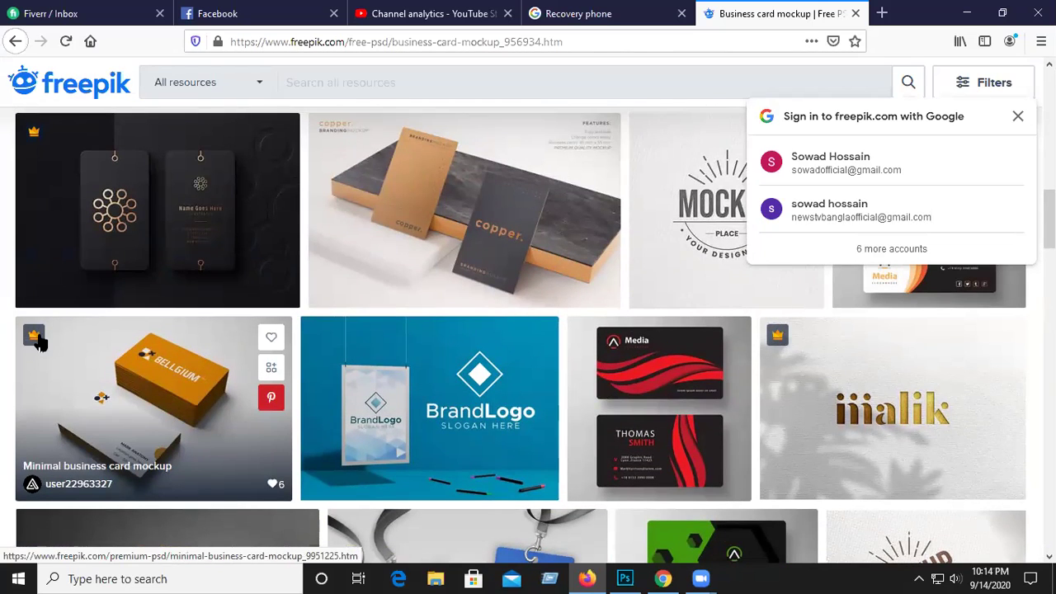
scroll(37, 341, "down", 5)
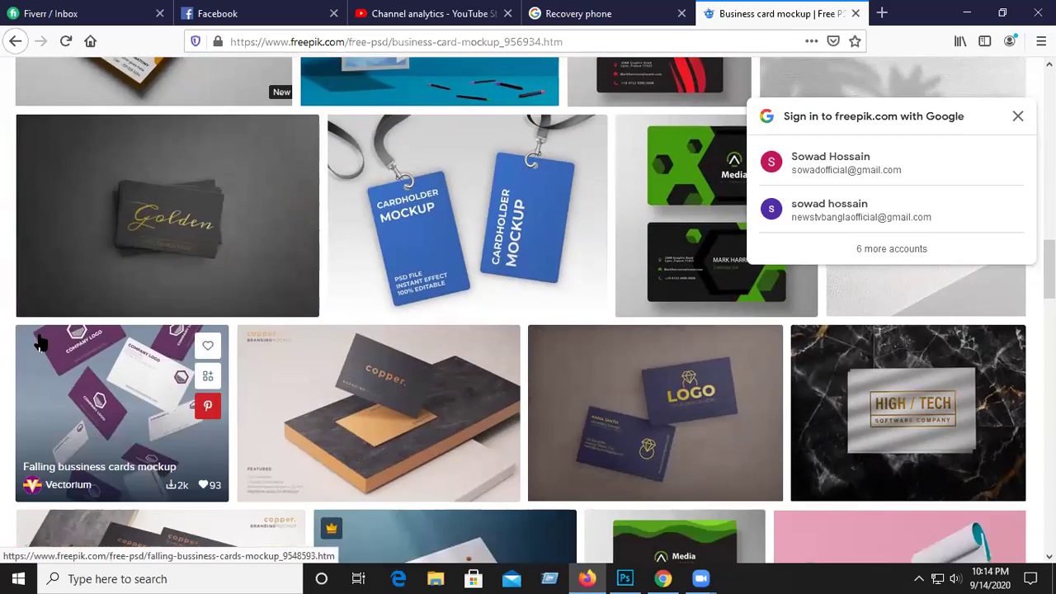
scroll(36, 341, "down", 2)
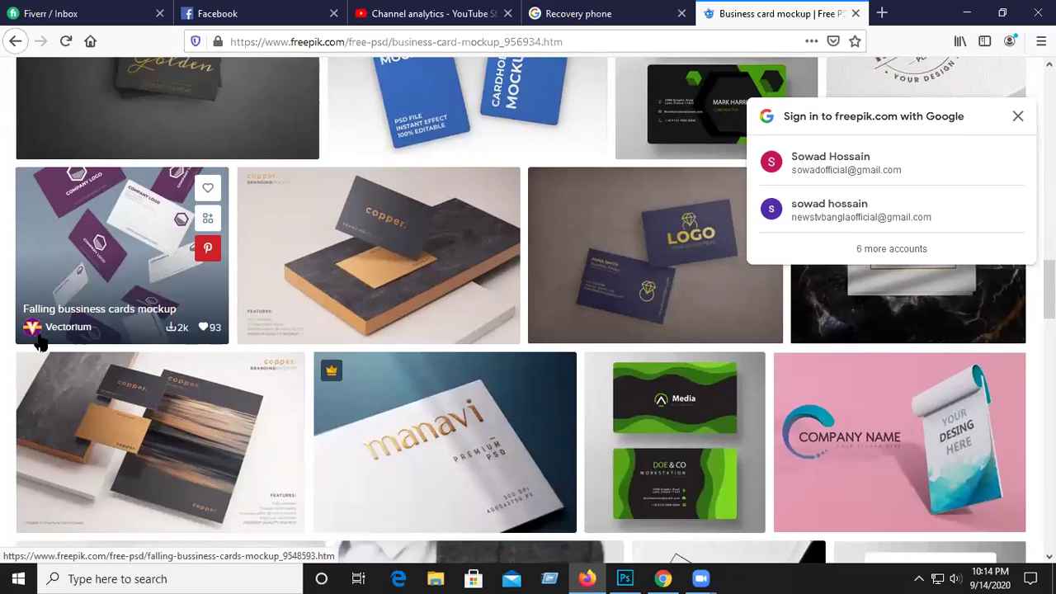
scroll(39, 343, "down", 2)
scroll(38, 342, "down", 5)
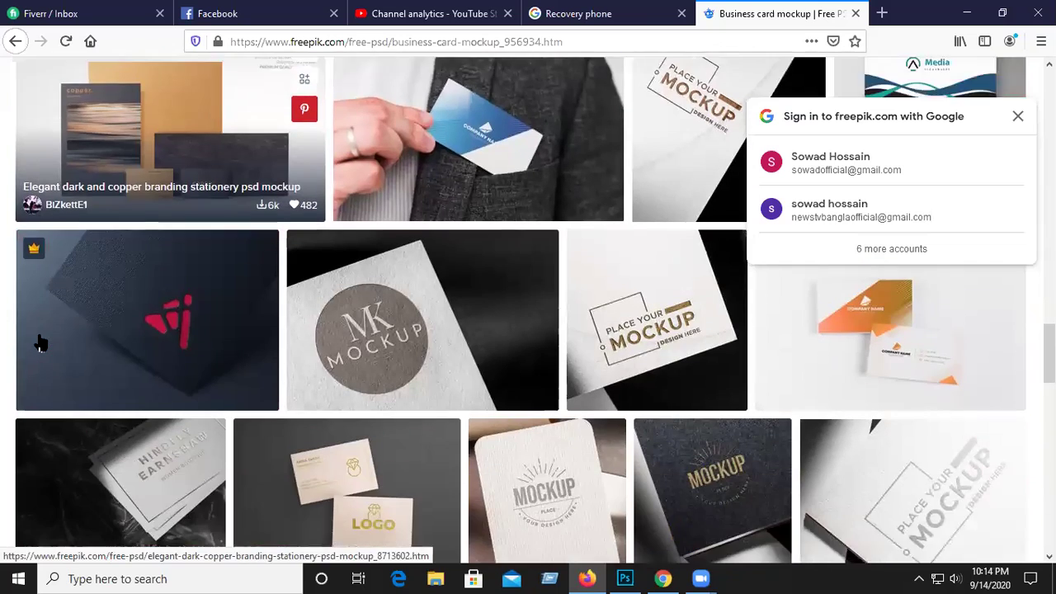
scroll(39, 342, "down", 4)
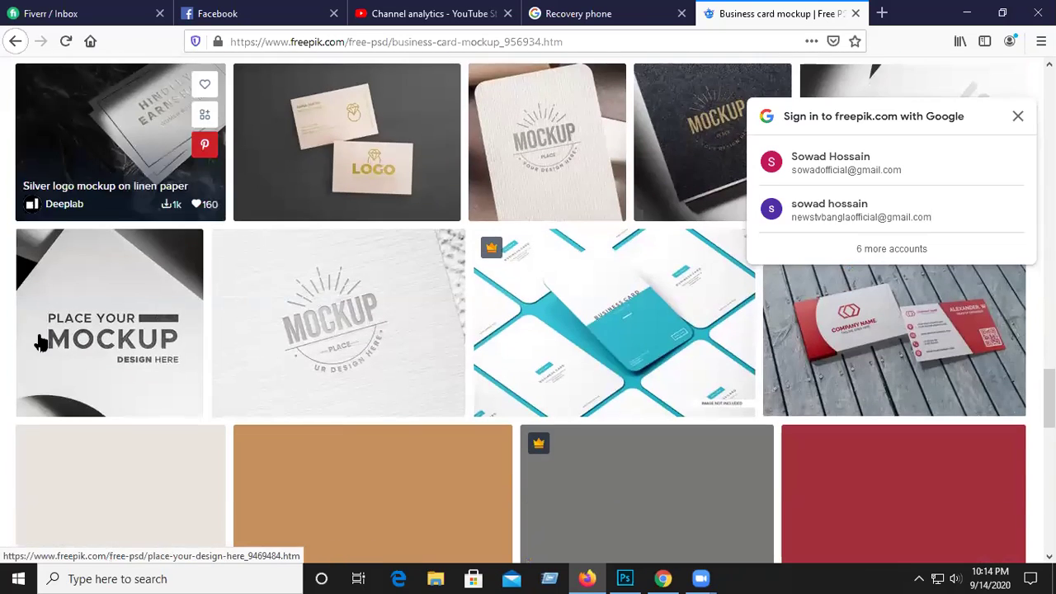
scroll(39, 342, "down", 3)
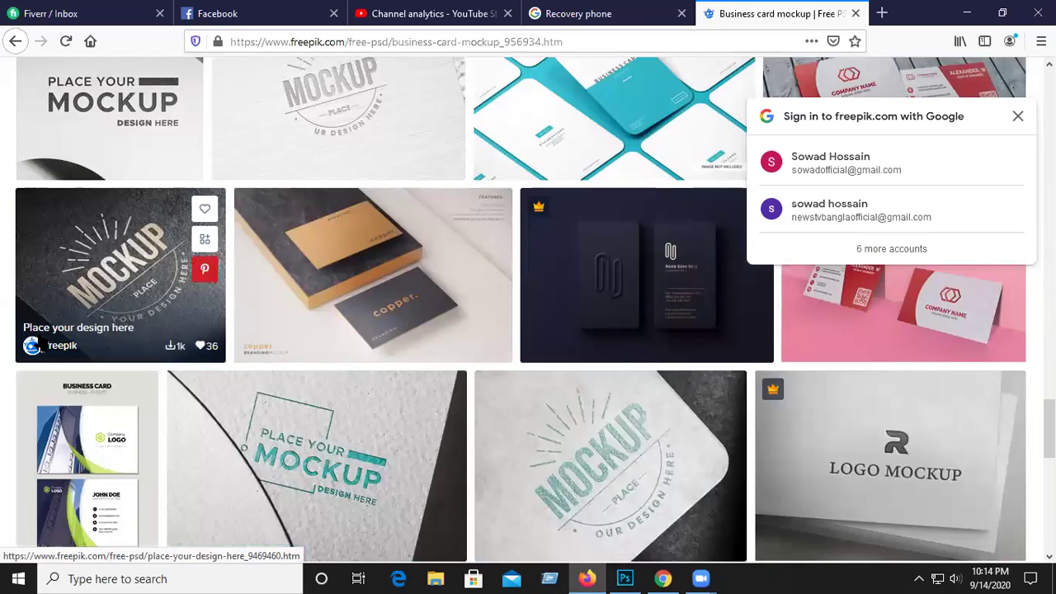
scroll(39, 342, "down", 3)
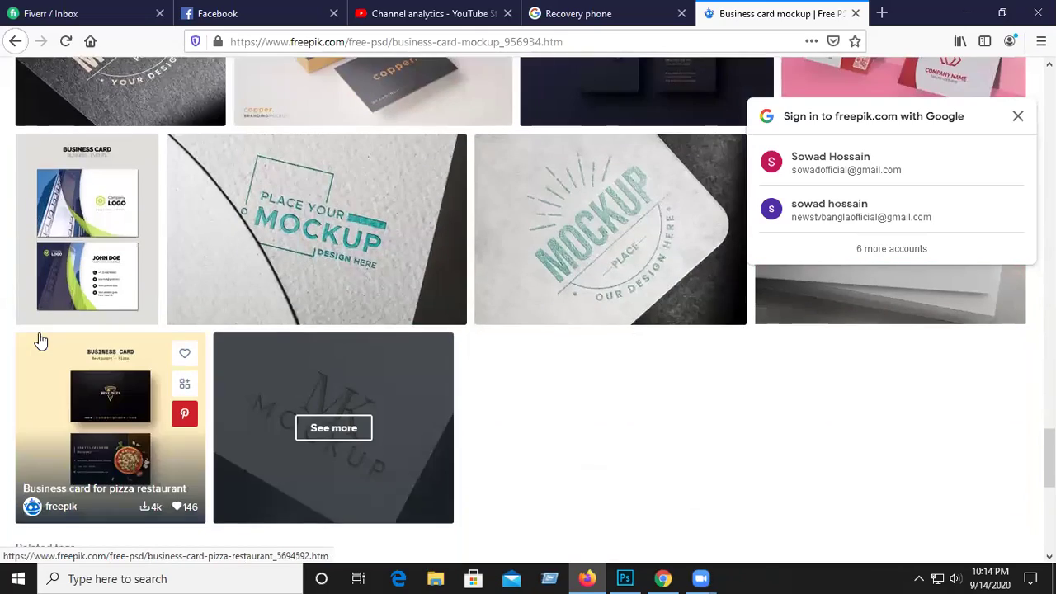
scroll(39, 341, "up", 15)
scroll(38, 340, "down", 2)
scroll(39, 339, "up", 2)
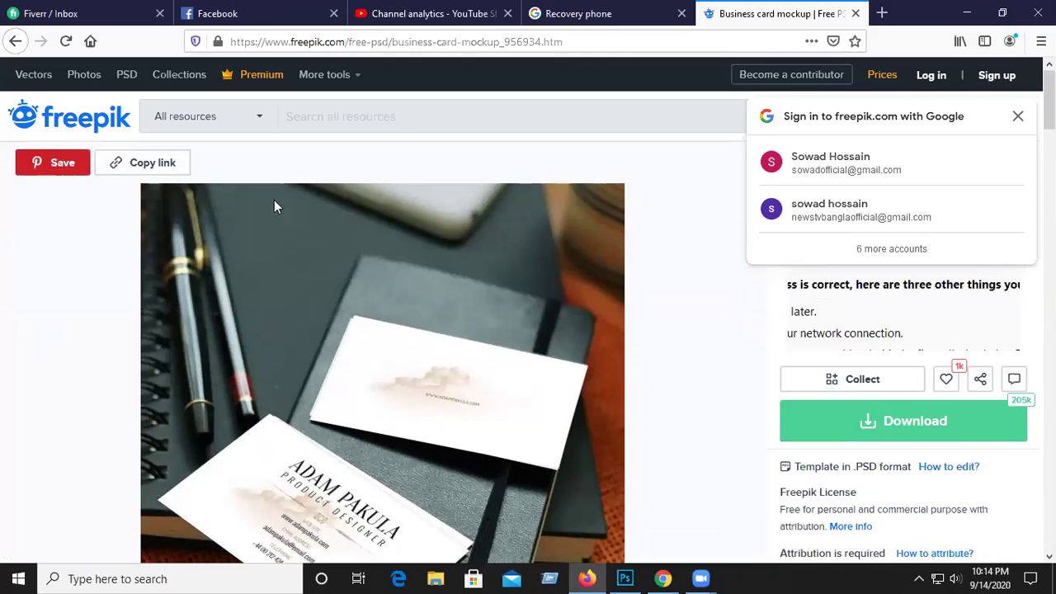
Download the business card mockup with the free, attribution-required option and open the downloaded business-card-mockup.zip archive.
left_click(850, 423)
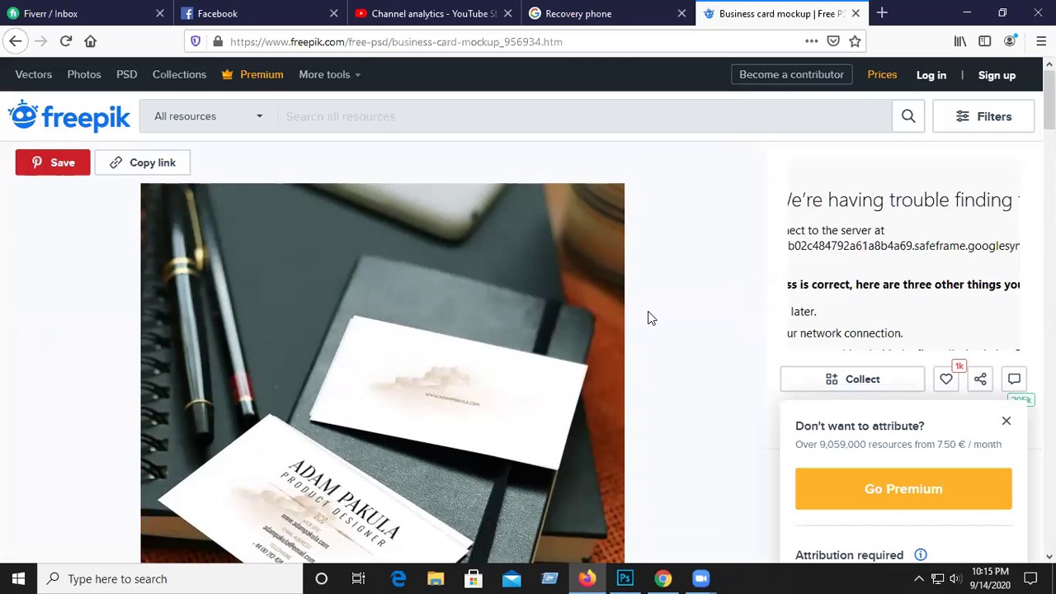
scroll(649, 318, "down", 2)
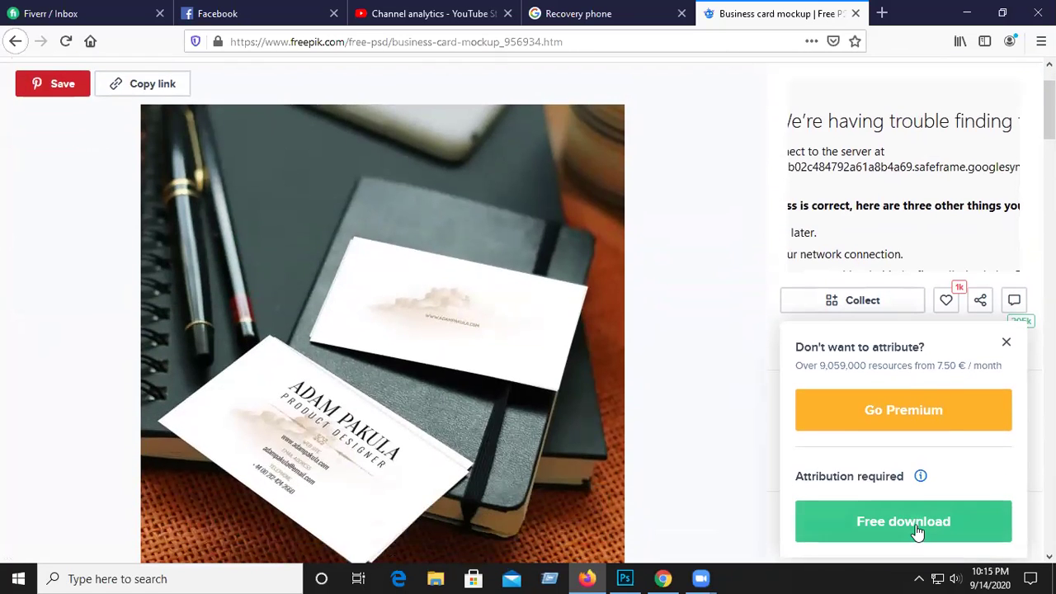
left_click(917, 528)
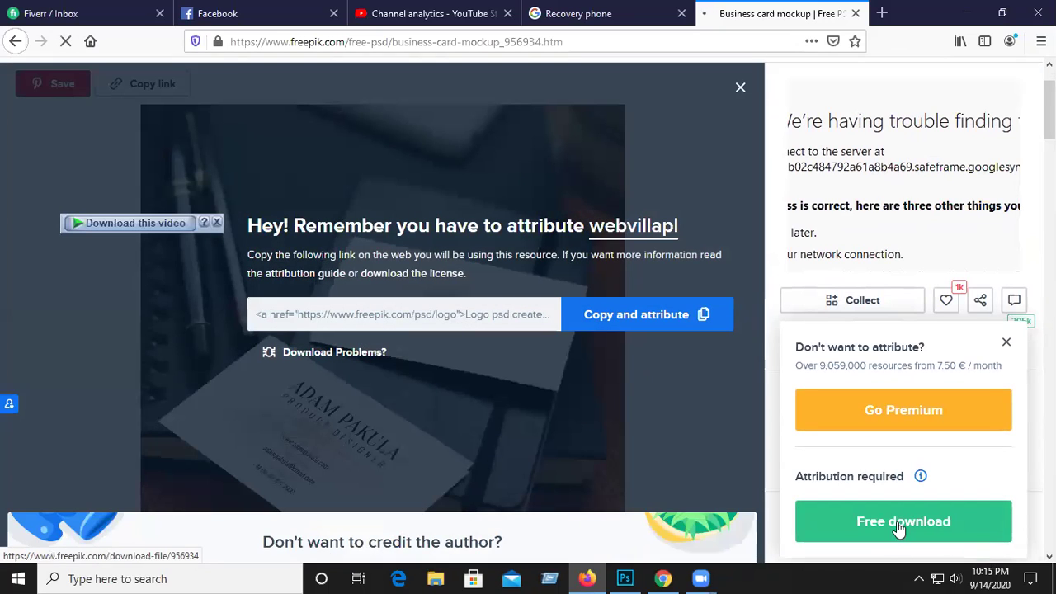
left_click(517, 356)
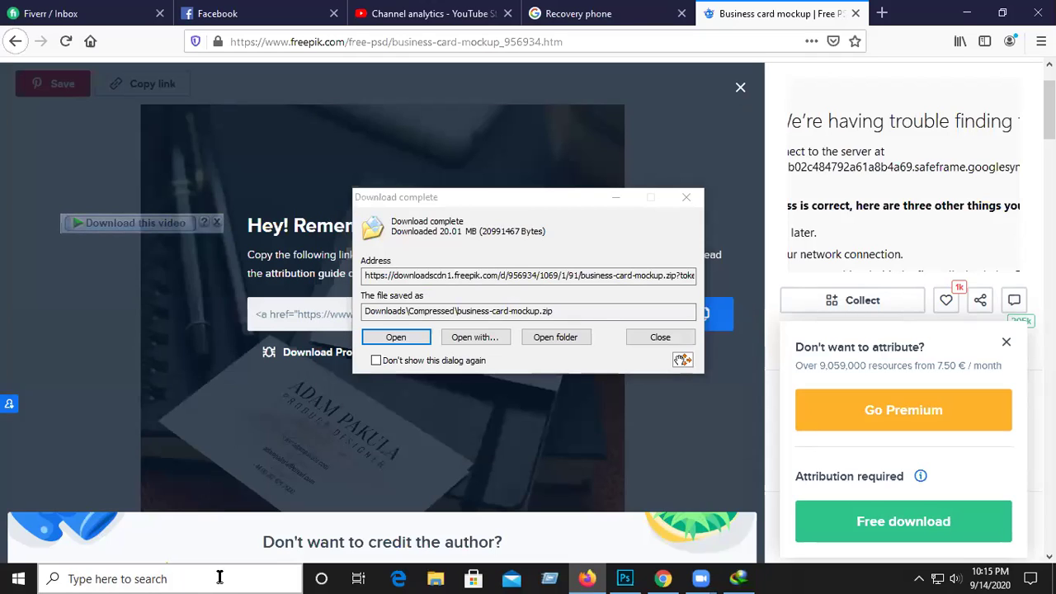
left_click(403, 340)
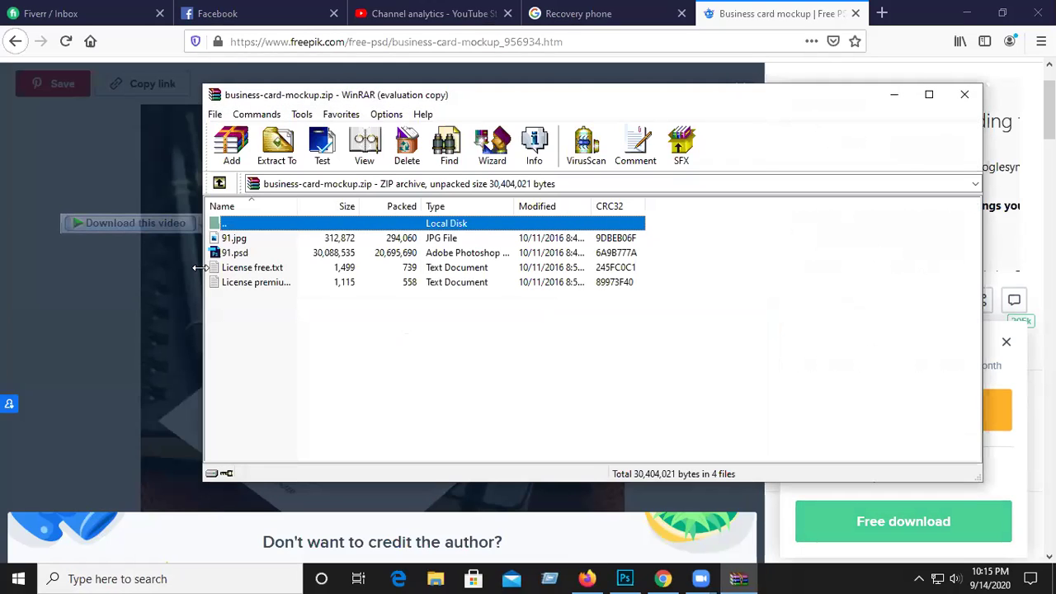
Open 91.psd from the archive in Adobe Photoshop CC 2017, always using it for .psd files, and dismiss the new library offer.
left_click(241, 254)
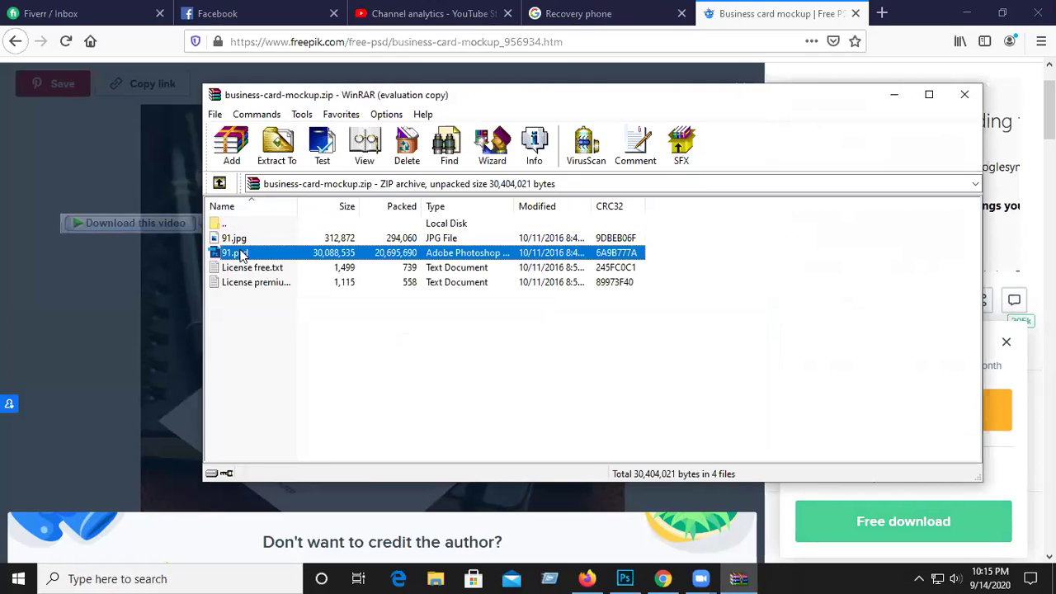
double_click(303, 255)
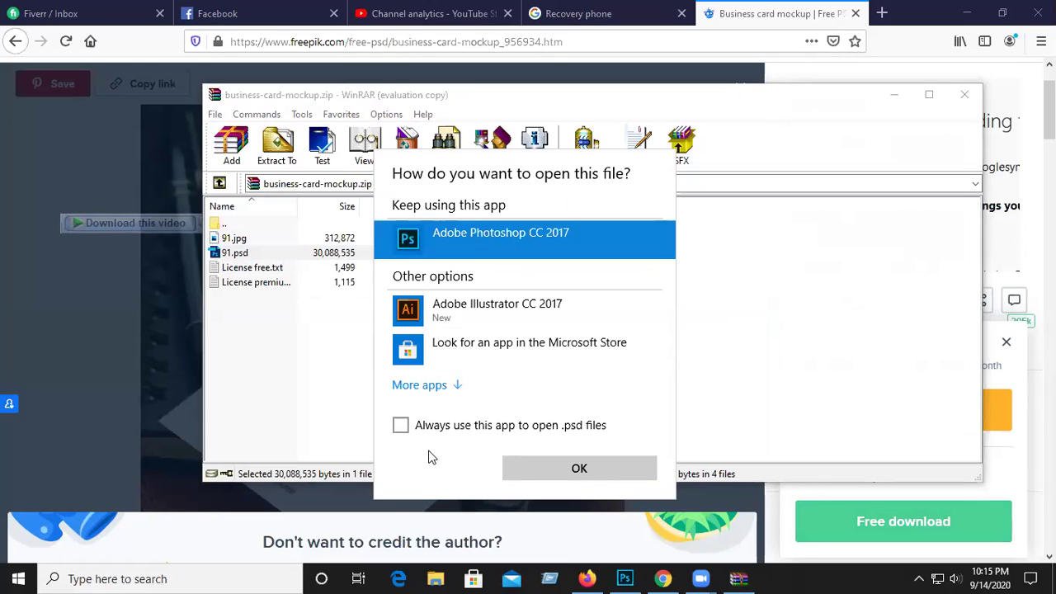
left_click(532, 425)
left_click(580, 469)
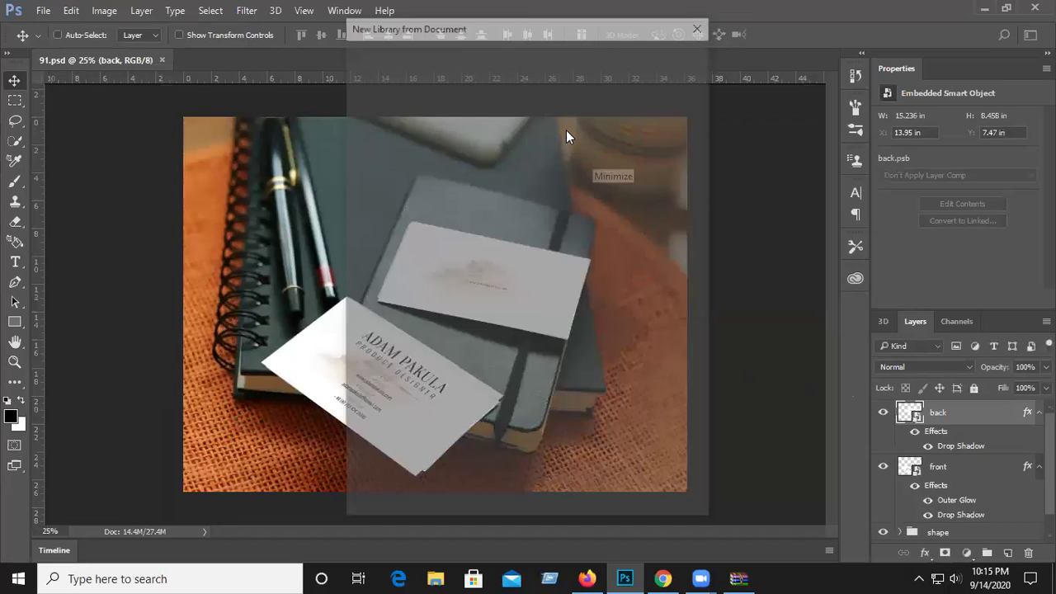
left_click(695, 24)
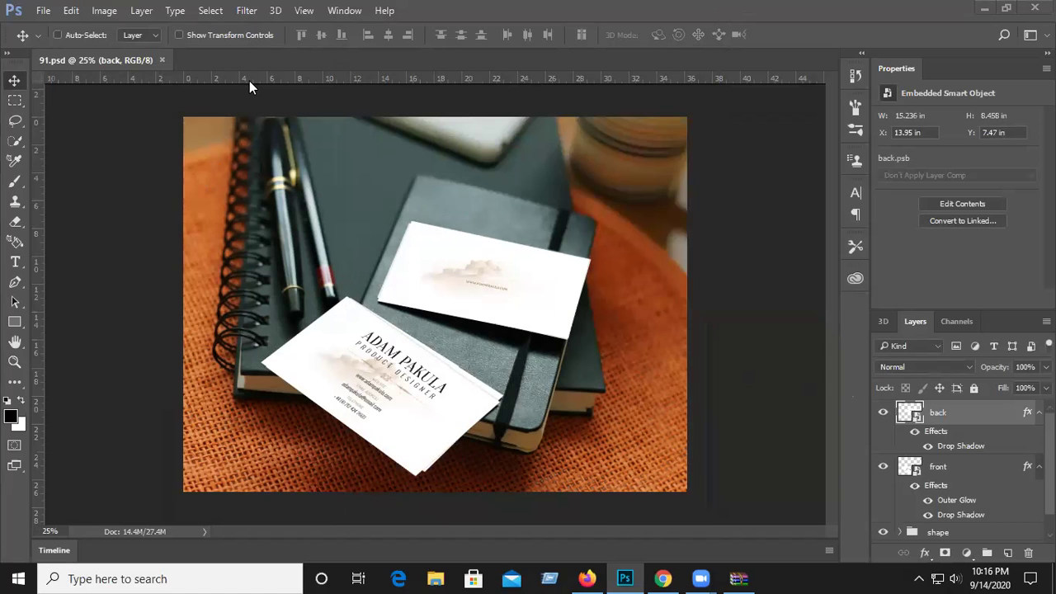
Open the Business card front PSD from the desktop and dismiss the new library offer.
key("alt+Tab")
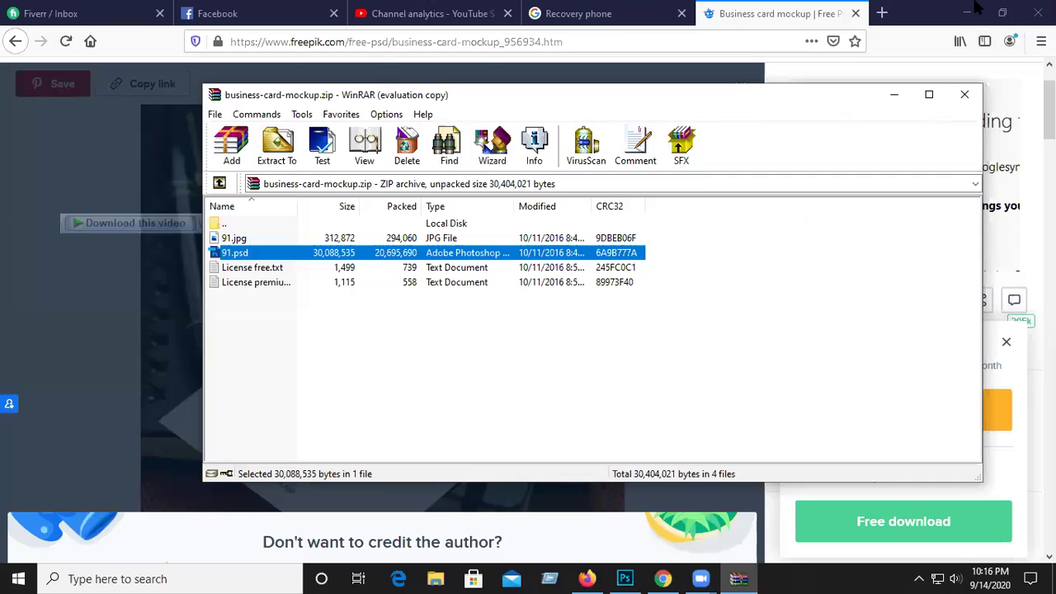
key("super+d")
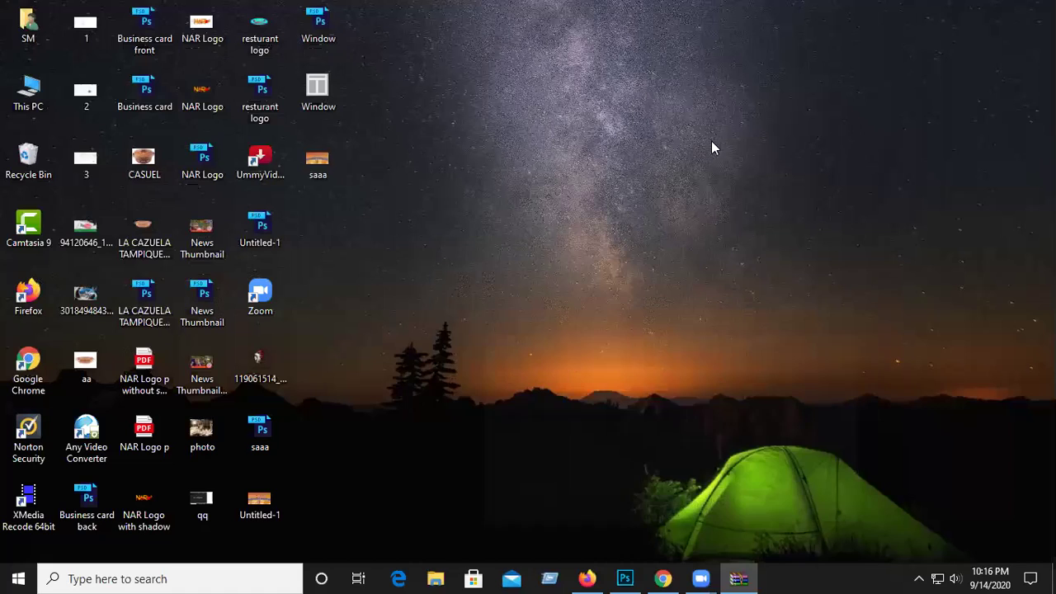
left_click(144, 46)
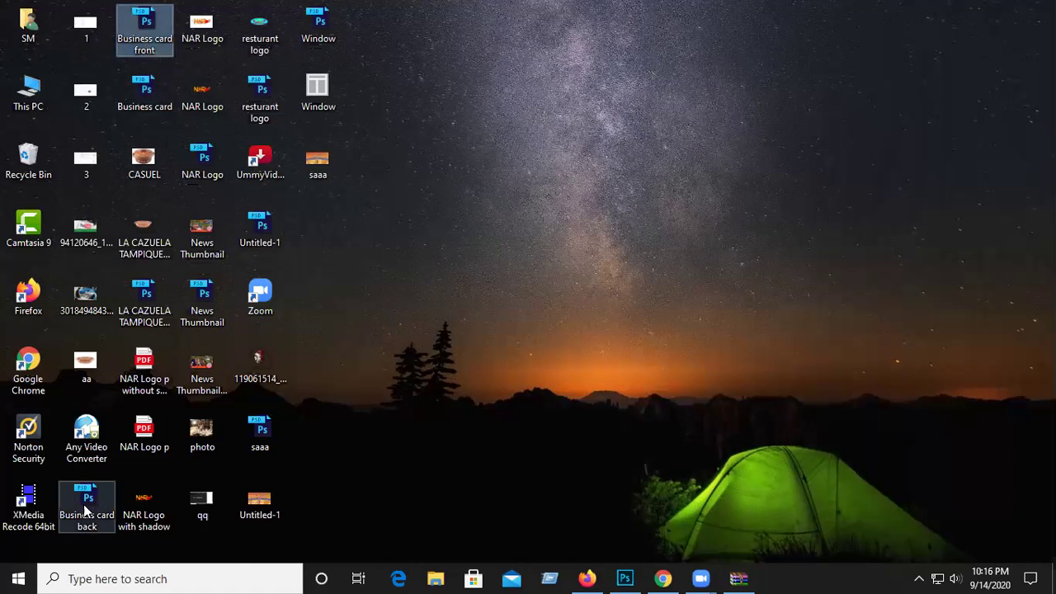
double_click(144, 28)
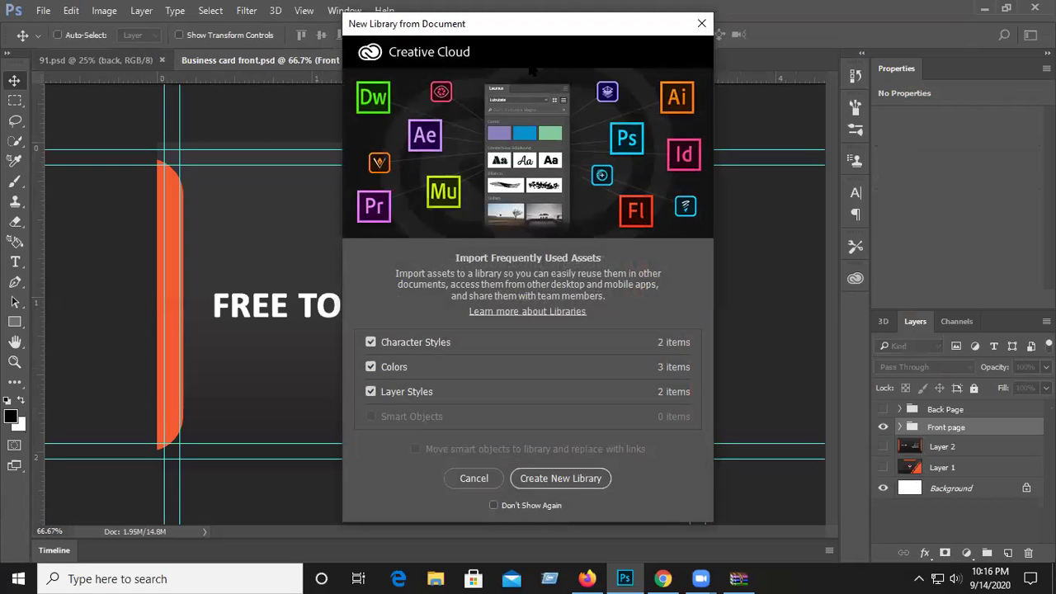
key("Escape")
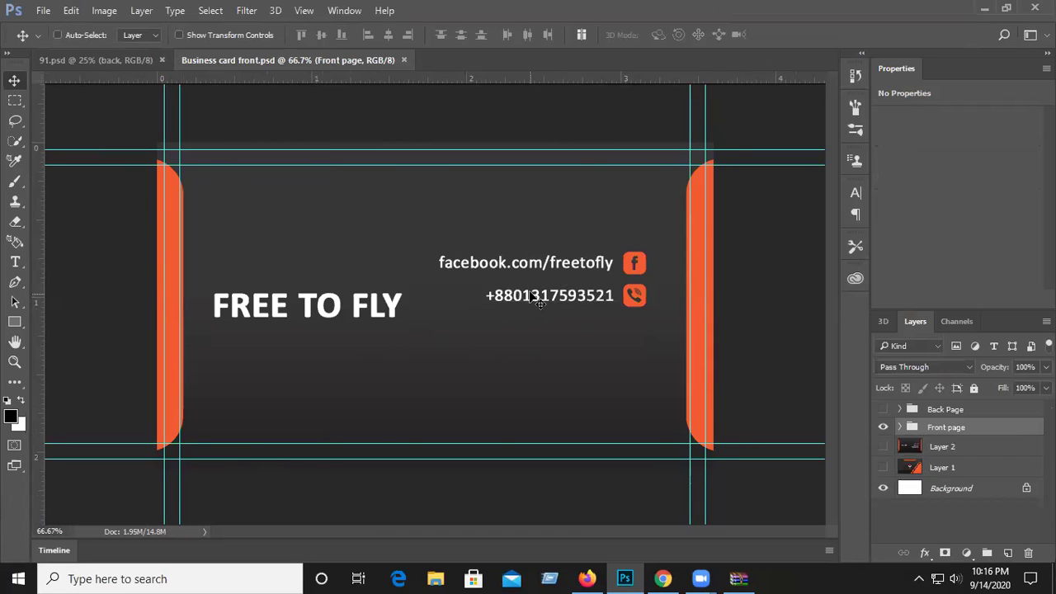
Hide and show the Front page group to check which artwork it holds, undoing a trial move of the group.
left_click(884, 427)
left_click(883, 427)
left_click(883, 428)
left_click(883, 427)
mouse_move(553, 370)
left_mouse_down()
mouse_move(319, 333)
mouse_move(452, 386)
mouse_move(583, 333)
mouse_move(602, 338)
mouse_move(726, 303)
mouse_move(596, 272)
mouse_move(491, 314)
mouse_move(561, 368)
mouse_move(551, 359)
left_mouse_up()
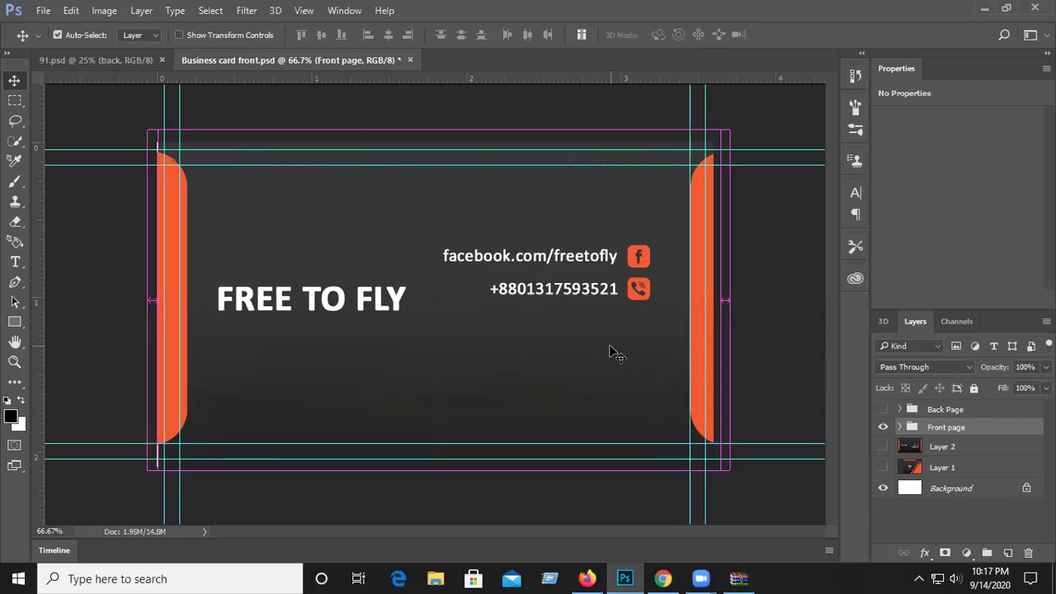
key("ctrl+z")
left_click(884, 426)
left_click(884, 427)
Examine the text, icon and shape layers inside the Front page group, toggle the group's visibility and collapse it again.
left_click(903, 428)
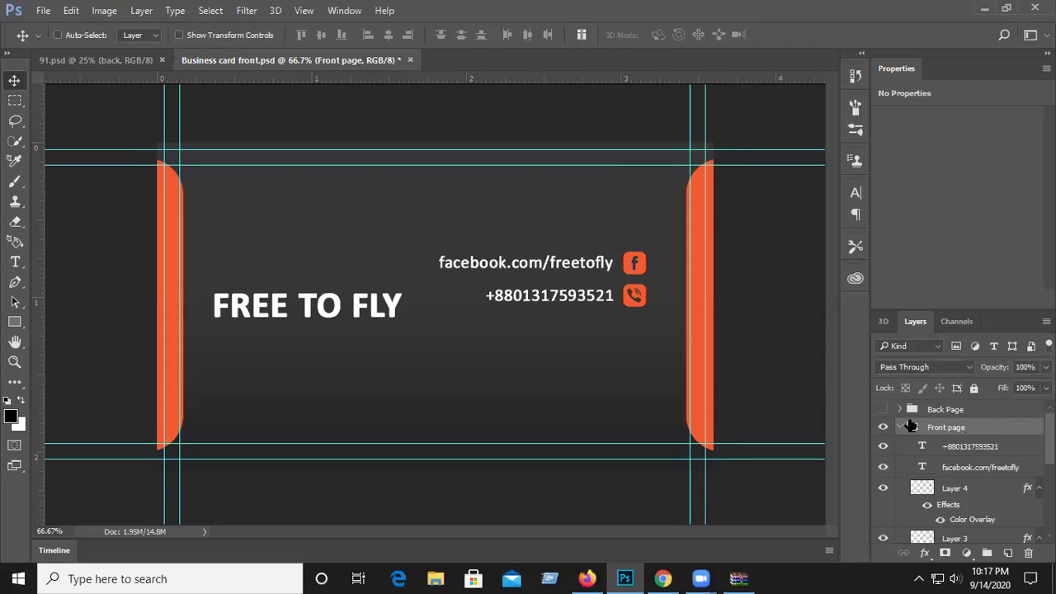
scroll(908, 446, "down", 3)
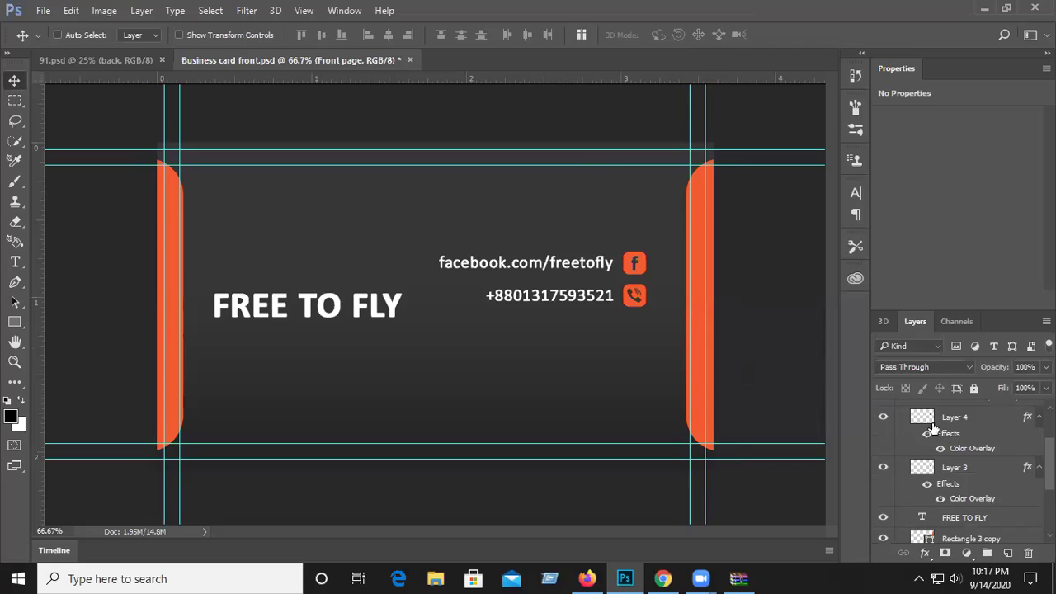
left_click(930, 423)
scroll(884, 451, "up", 3)
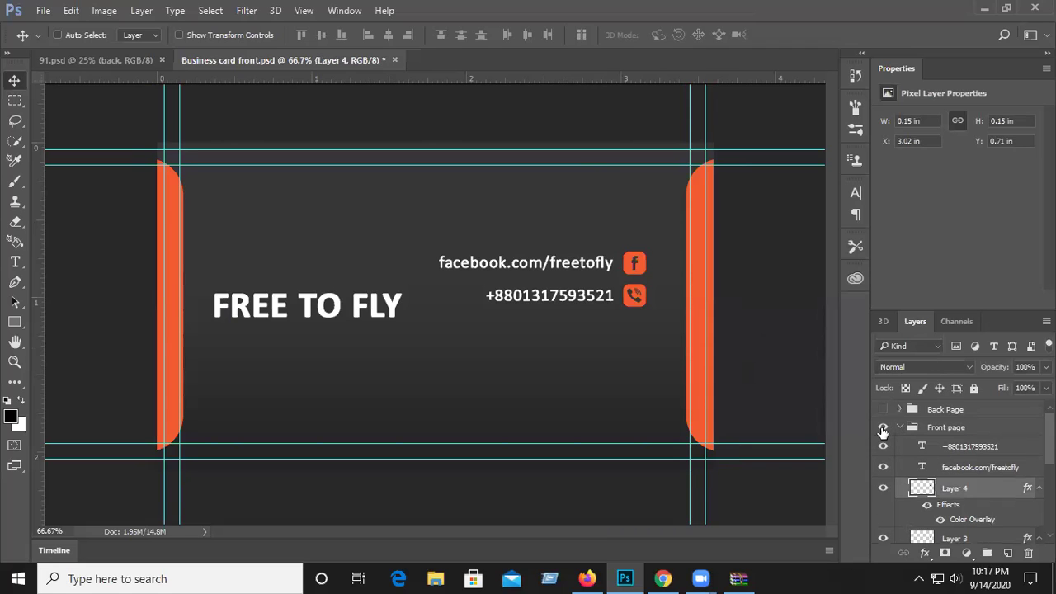
left_click(883, 428)
left_click(883, 428)
left_click(888, 434)
scroll(955, 490, "down", 2)
scroll(949, 478, "up", 2)
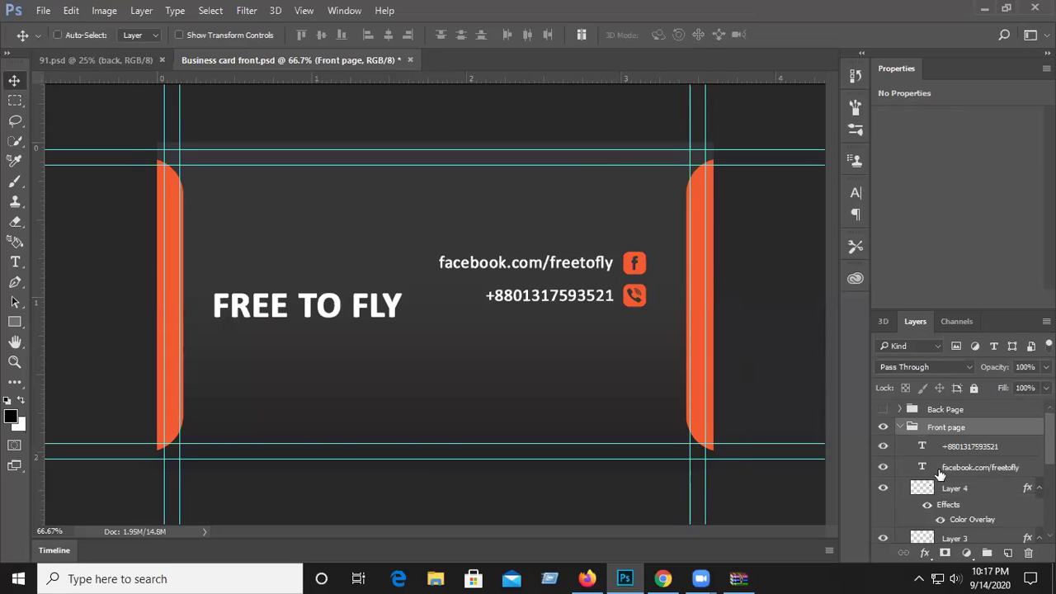
left_click(900, 428)
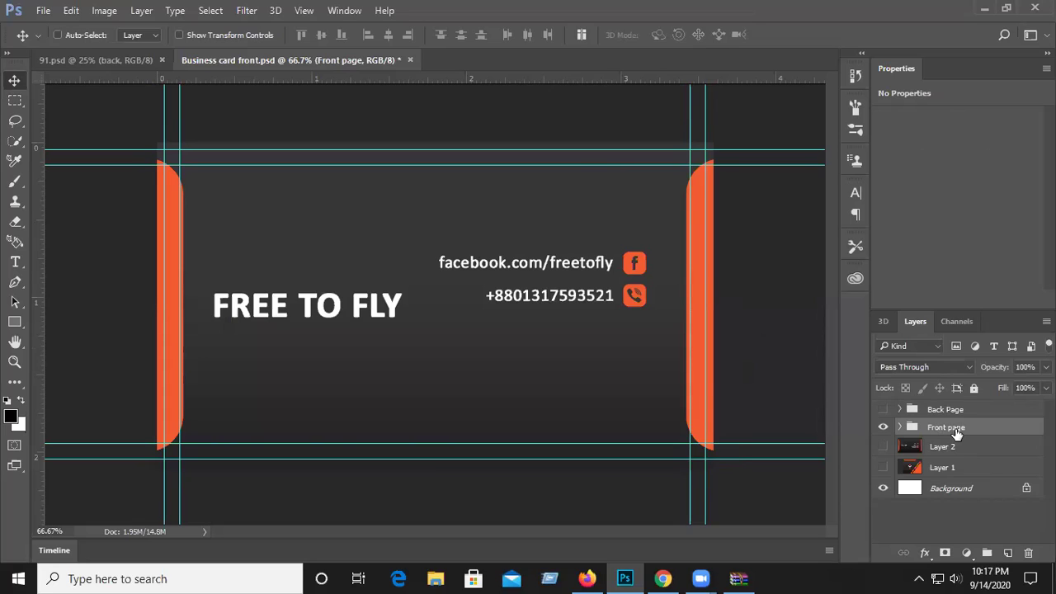
Duplicate the Front page group, hide the original, and merge the copy into one layer shifted slightly right on the card.
key("ctrl+j")
left_click(885, 444)
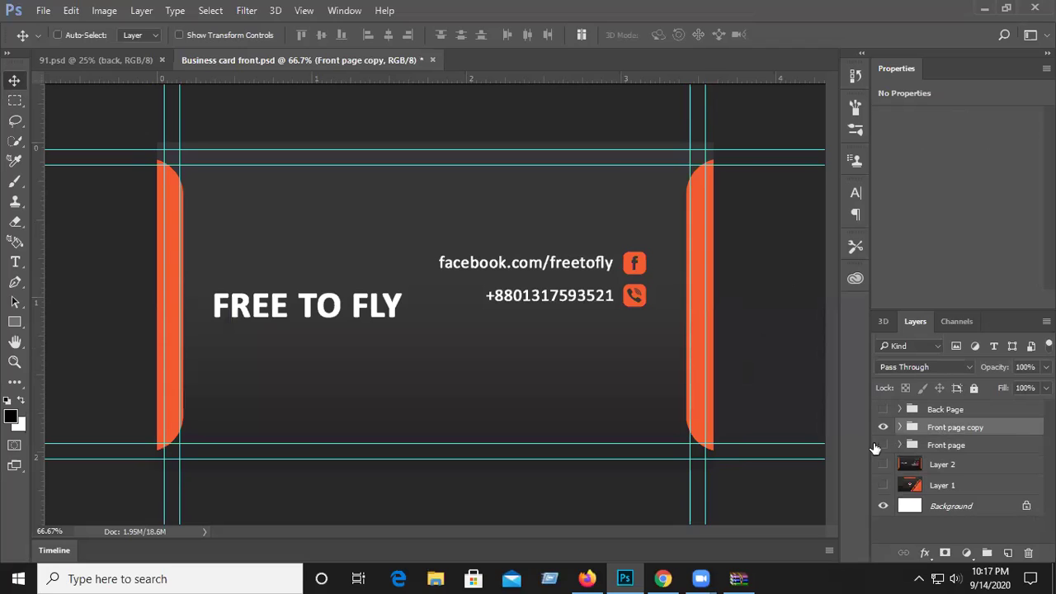
right_click(971, 427)
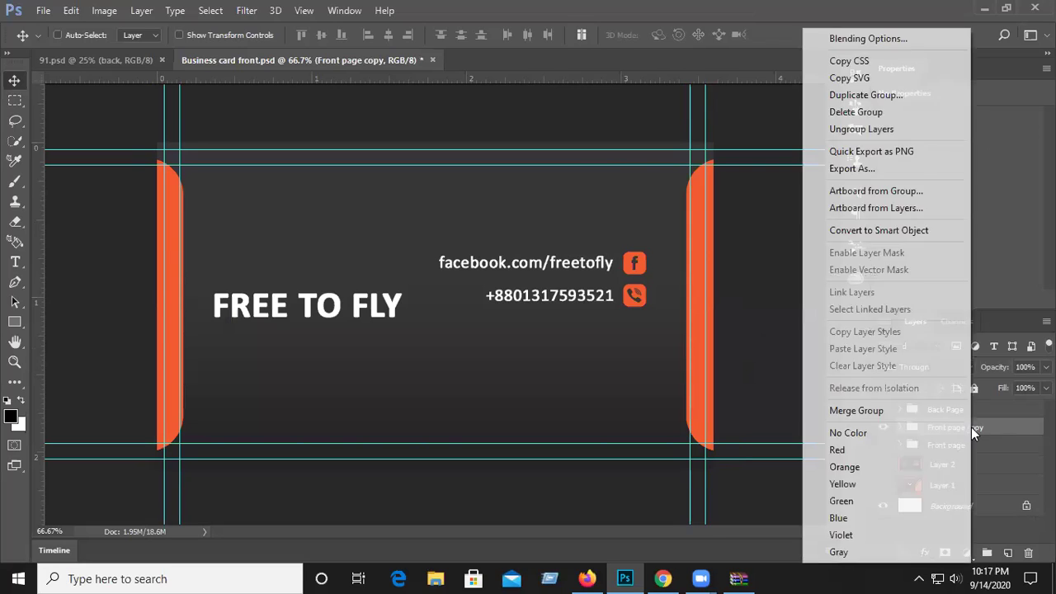
left_click(852, 412)
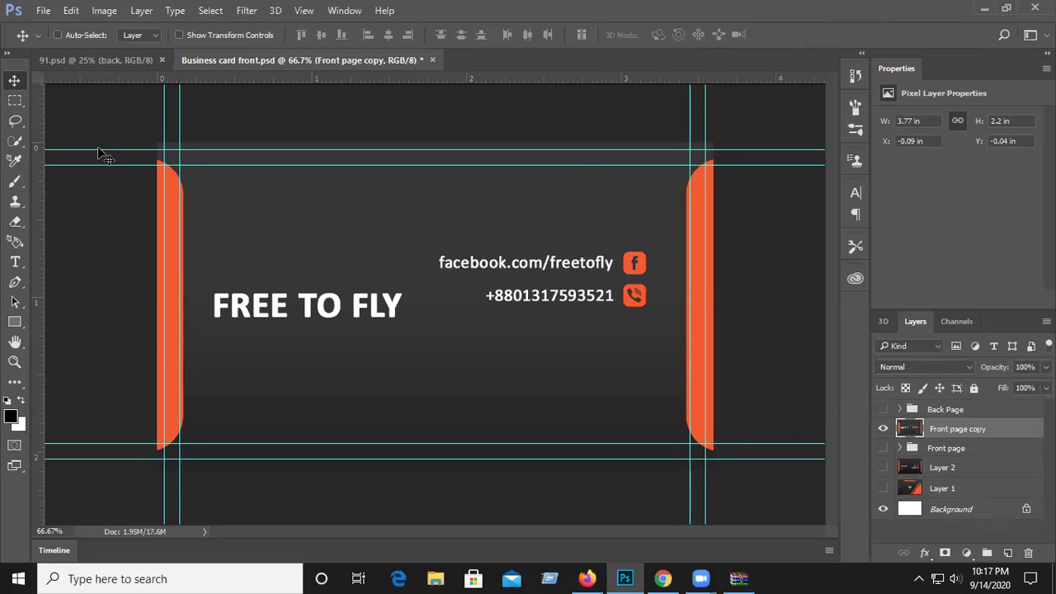
left_click_drag(371, 239, 421, 240)
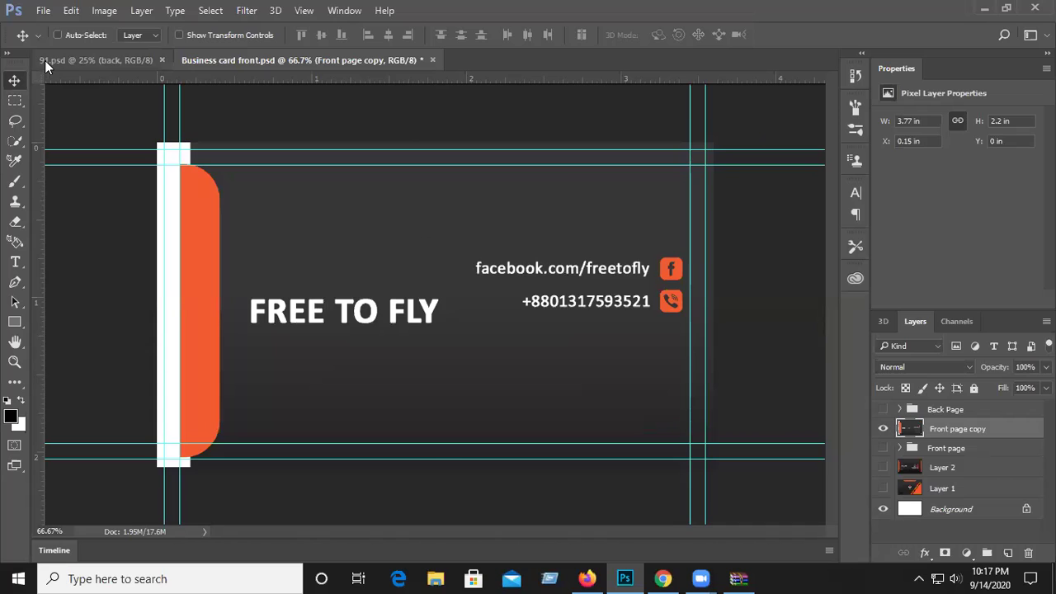
In the 91.psd mockup, toggle the visibility of the back and front layers to identify which card each one controls.
left_click(73, 59)
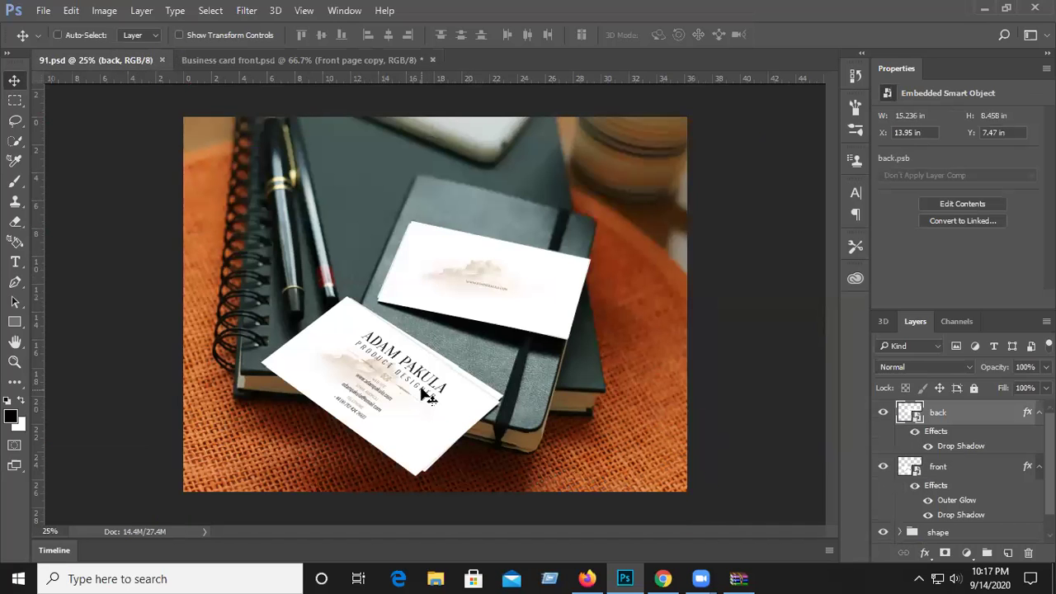
left_click(884, 415)
left_click(884, 414)
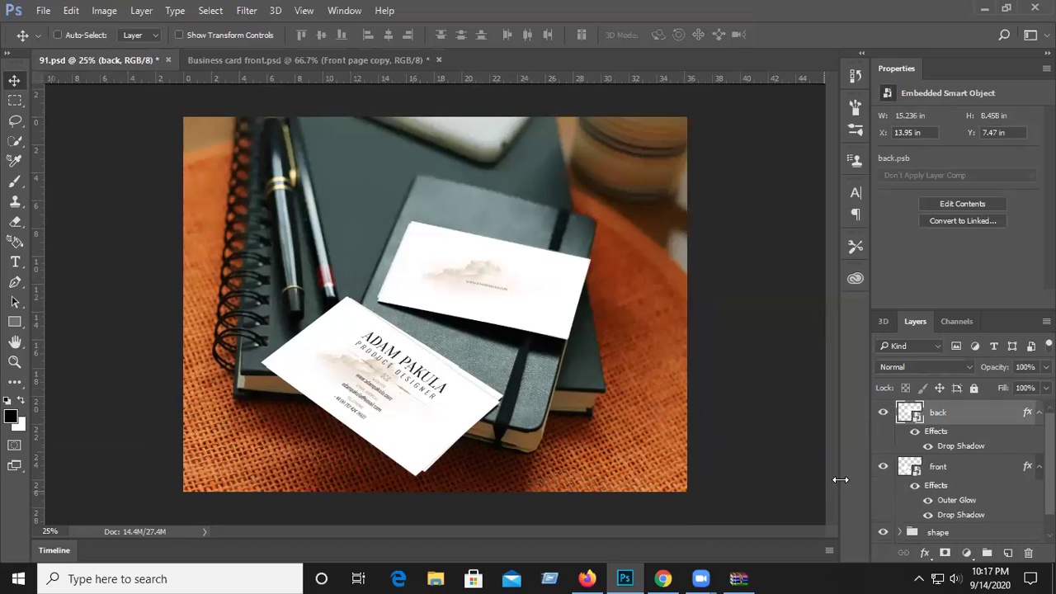
left_click(881, 473)
Open the contents of the front smart object and delete the sample card artwork layer Warstwa 3.
left_click(963, 471)
scroll(962, 471, "down", 1)
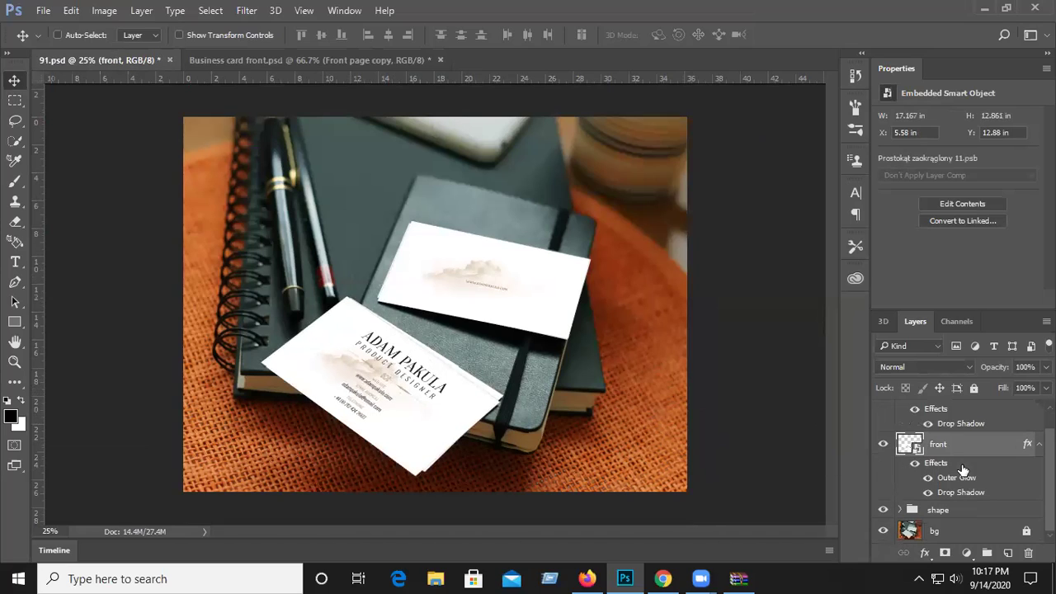
double_click(906, 447)
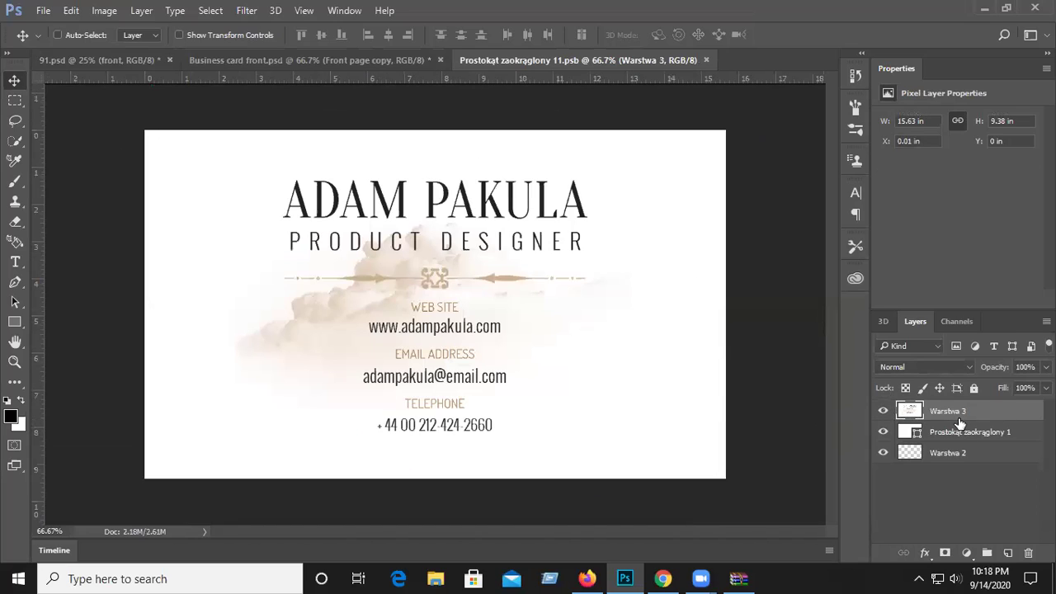
key("Delete")
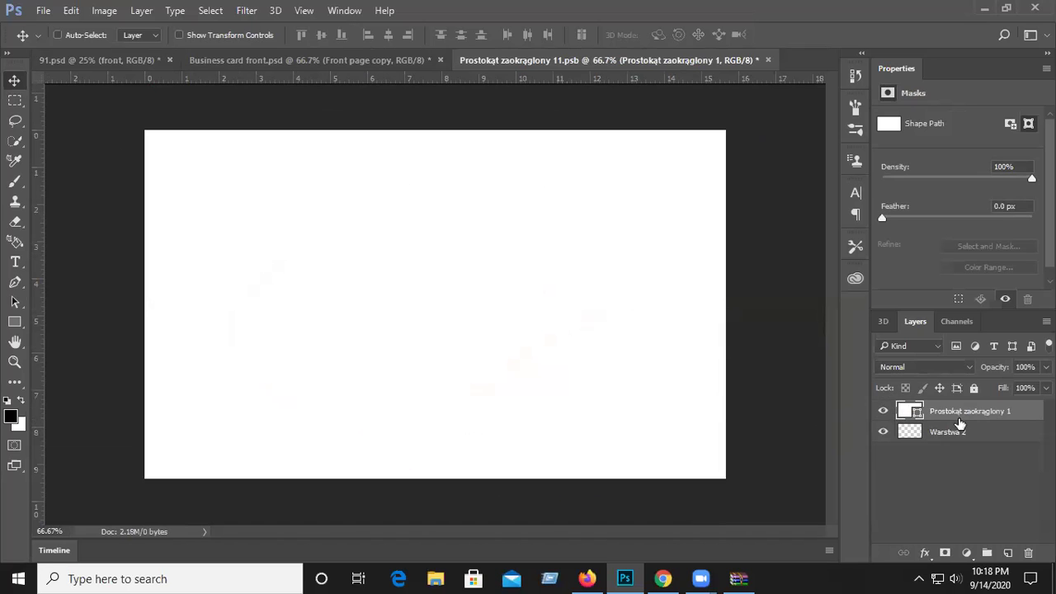
Copy the merged Front page copy layer from Business card front.psd into the front smart object document and center it over the white card.
left_click(984, 9)
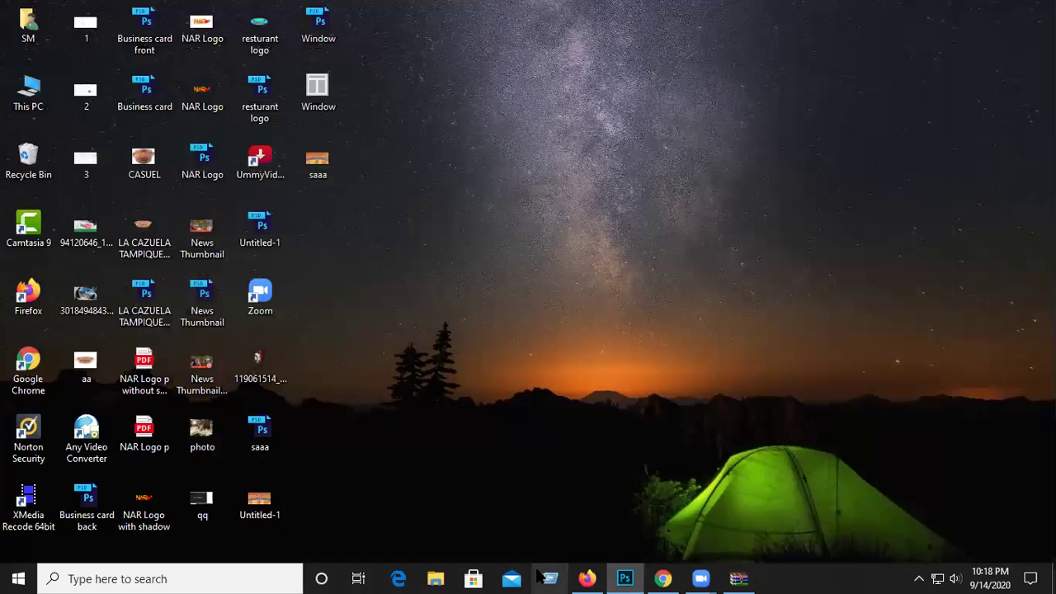
left_click(625, 578)
left_click(311, 66)
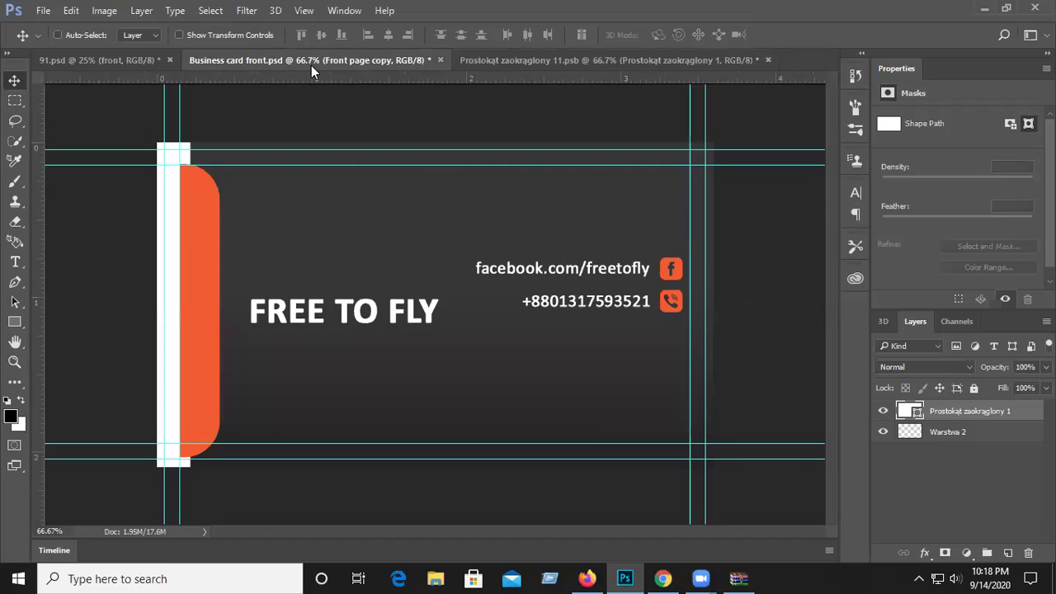
left_click_drag(464, 300, 411, 299)
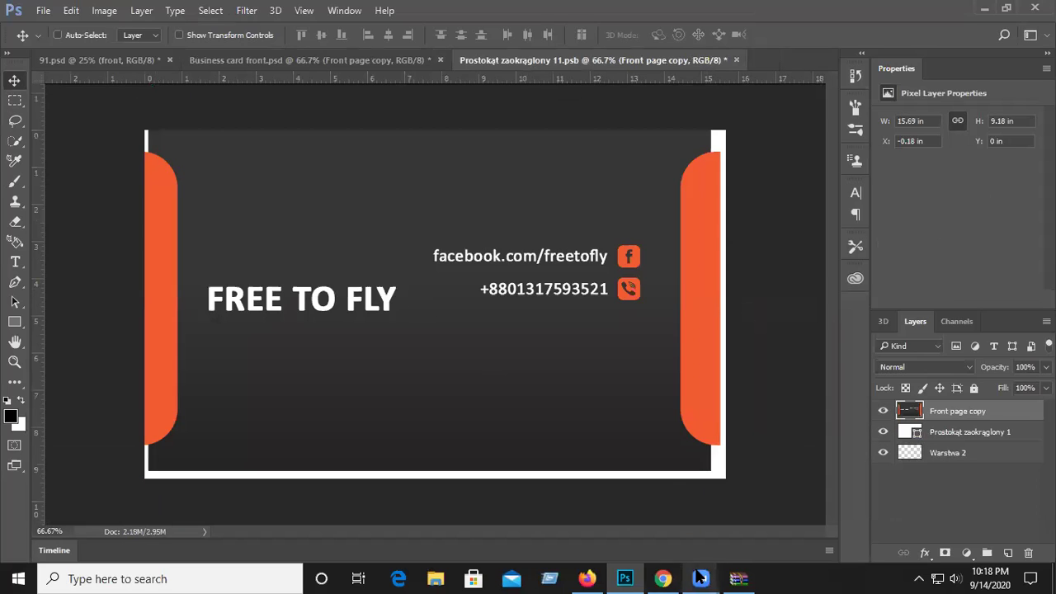
mouse_move(706, 576)
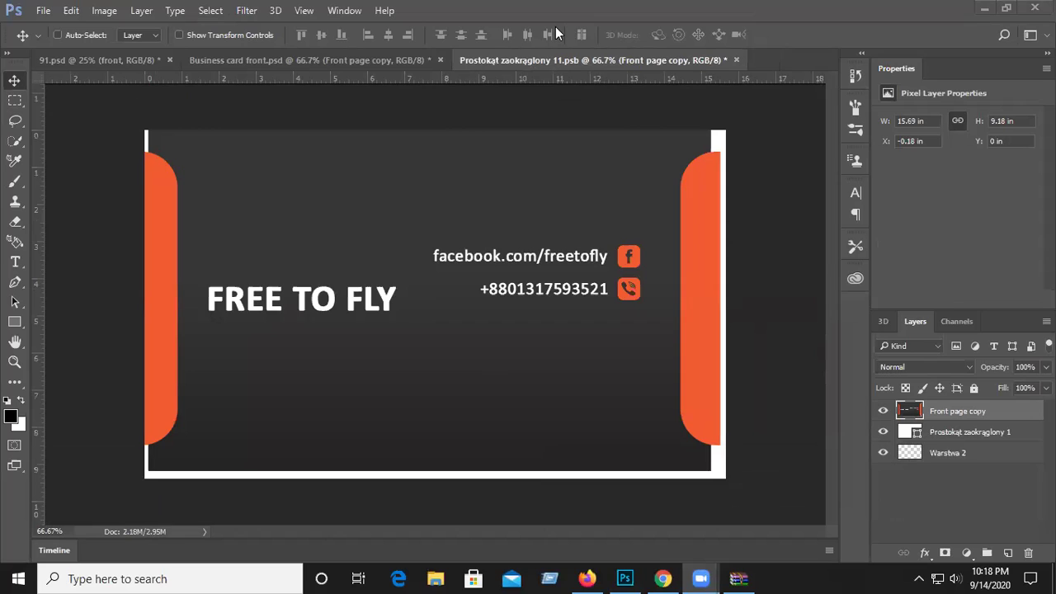
mouse_move(464, 274)
left_mouse_down()
mouse_move(462, 282)
mouse_move(472, 275)
left_mouse_up()
left_click_drag(453, 371, 454, 377)
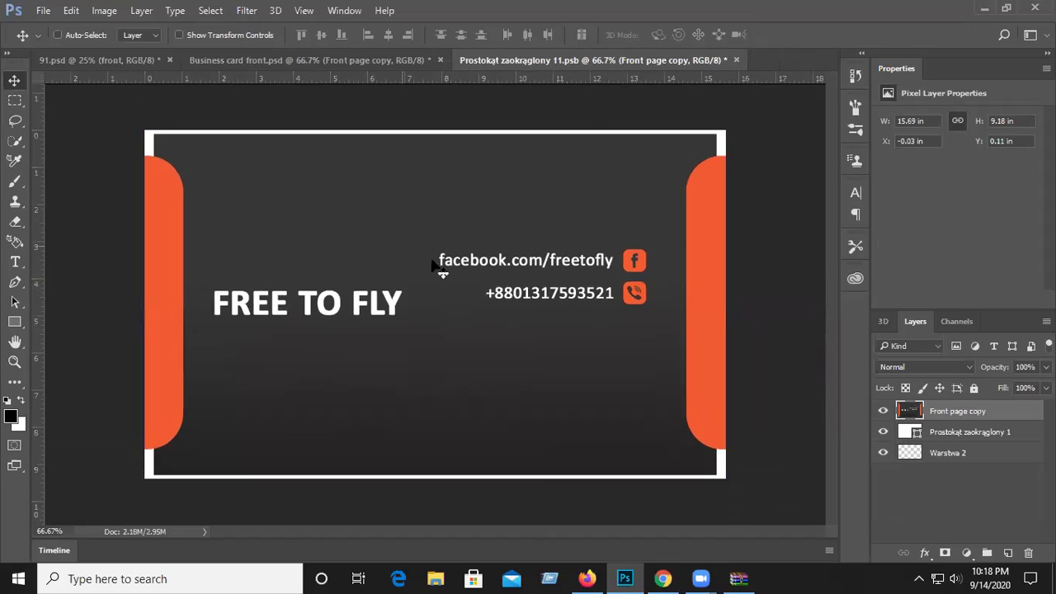
Scale the Front page copy layer up to about 104% around its center so it covers the whole white card.
key("ctrl+t")
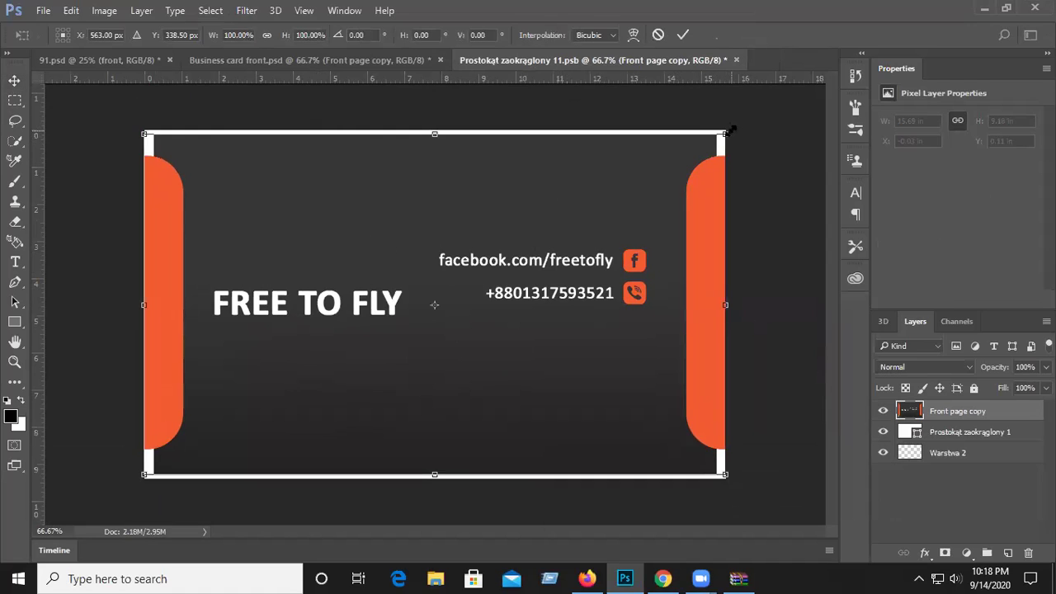
left_click_drag(734, 128, 745, 124)
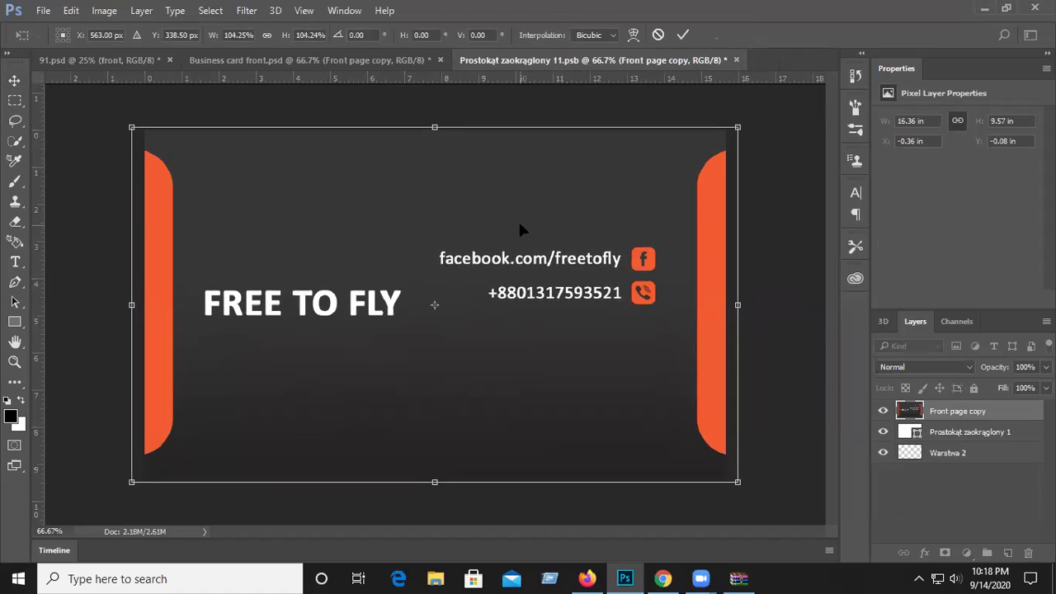
key("Return")
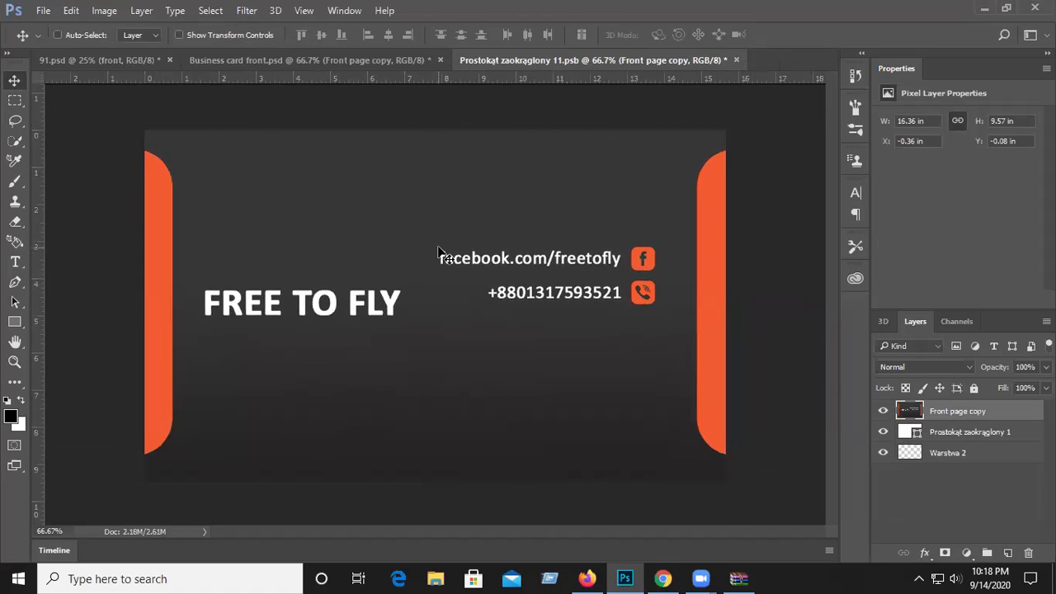
Close the front smart object document with its changes saved and return to the 91.psd mockup.
left_click(736, 60)
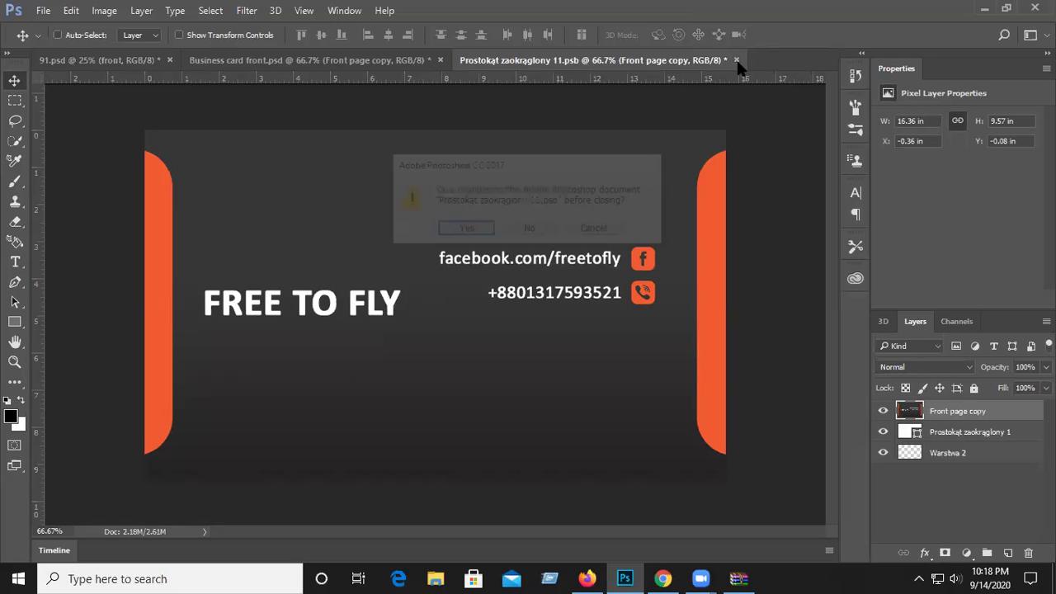
left_click(465, 231)
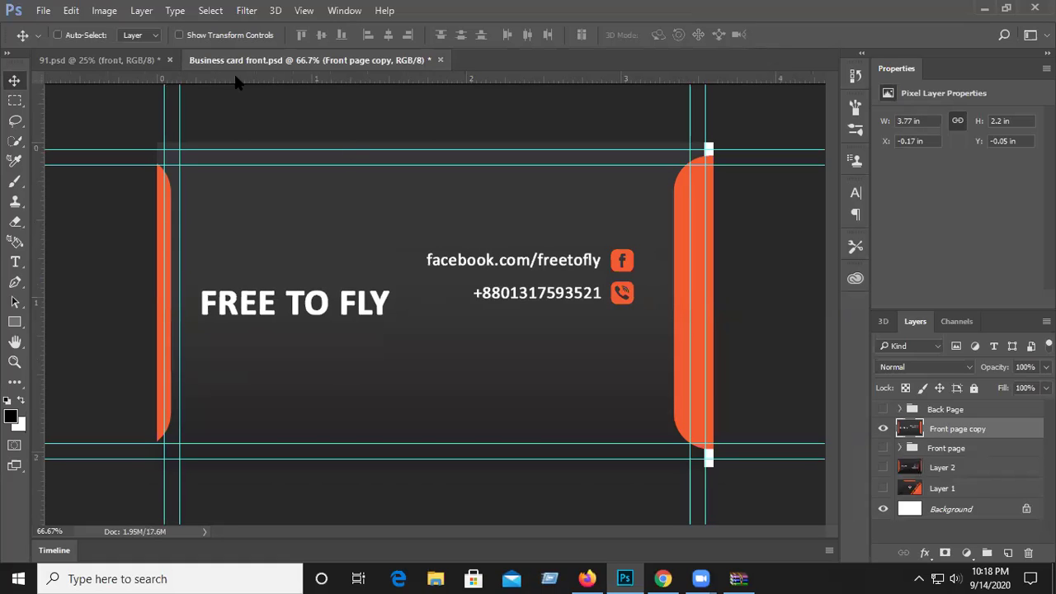
left_click(124, 65)
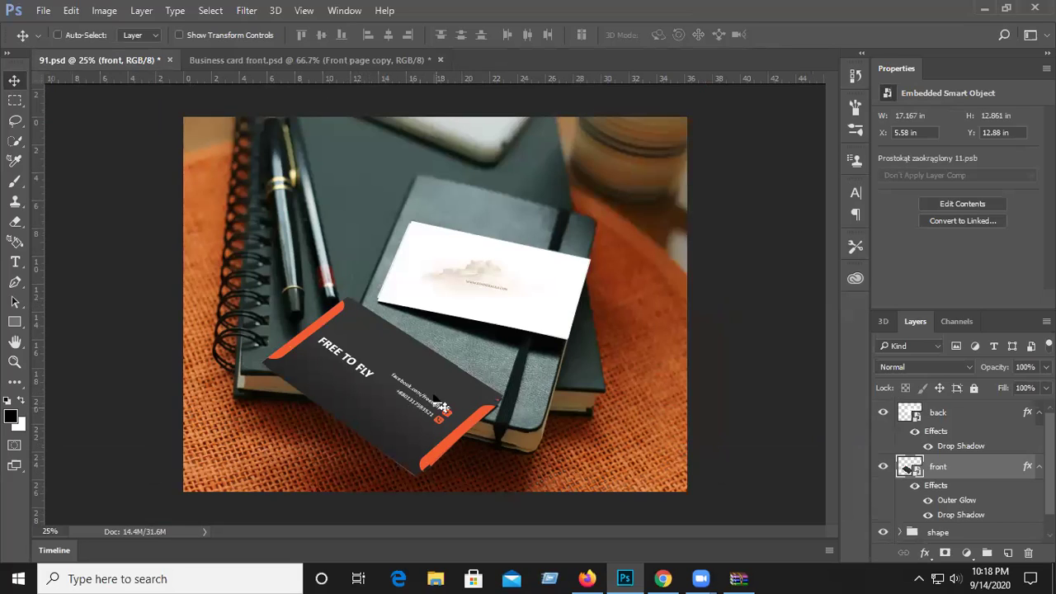
In Business card front.psd, hide the Front page copy layer and show the Back Page group.
left_click(301, 62)
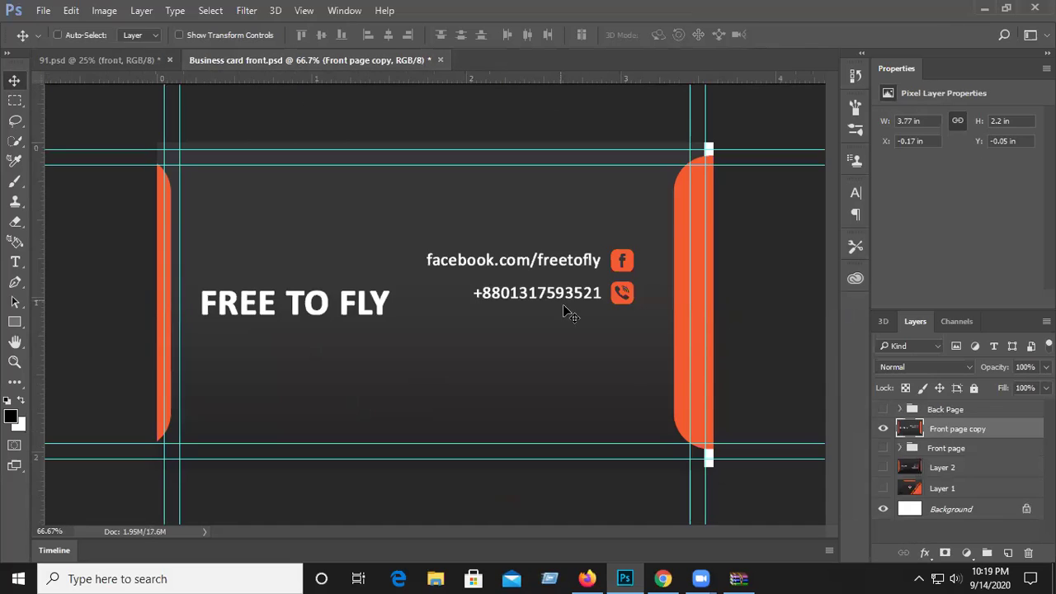
left_click(884, 429)
left_click(943, 411)
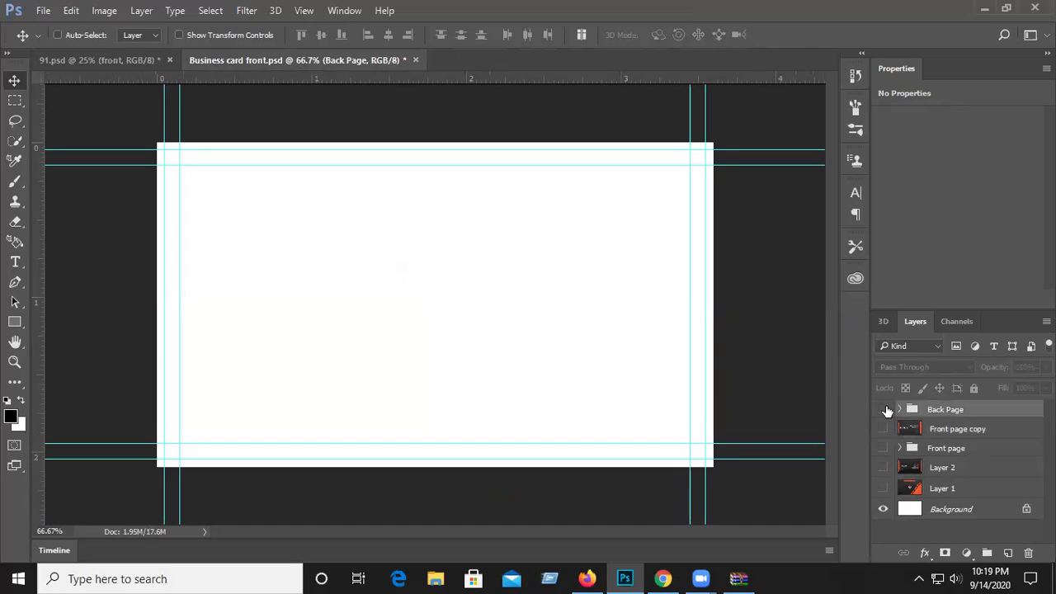
left_click(884, 409)
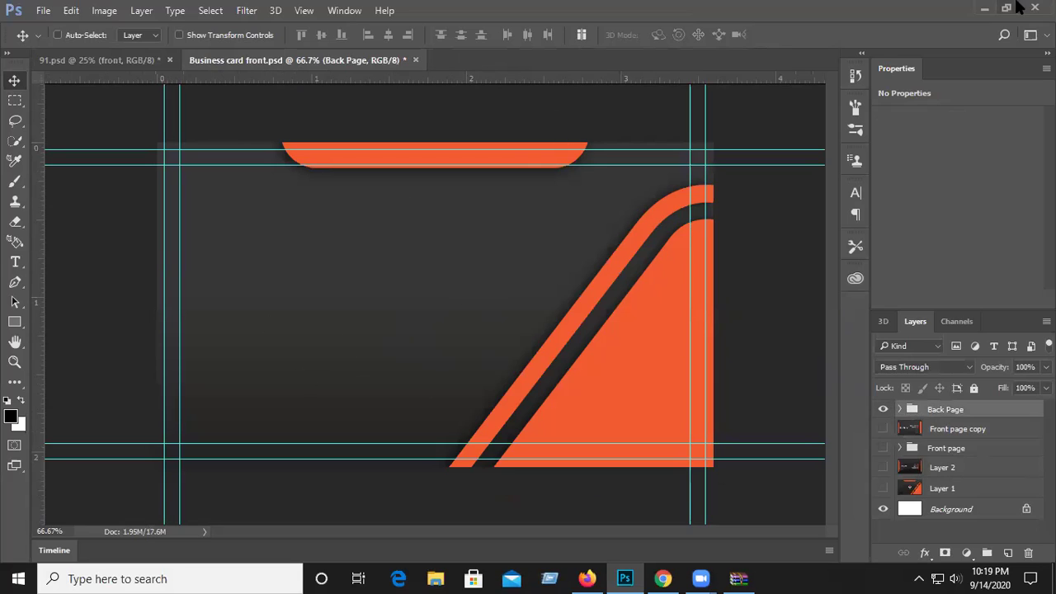
Place the transparent NAR Logo image from the desktop on the back card design, scaled down to about 1.27 in wide near its center.
left_click(985, 8)
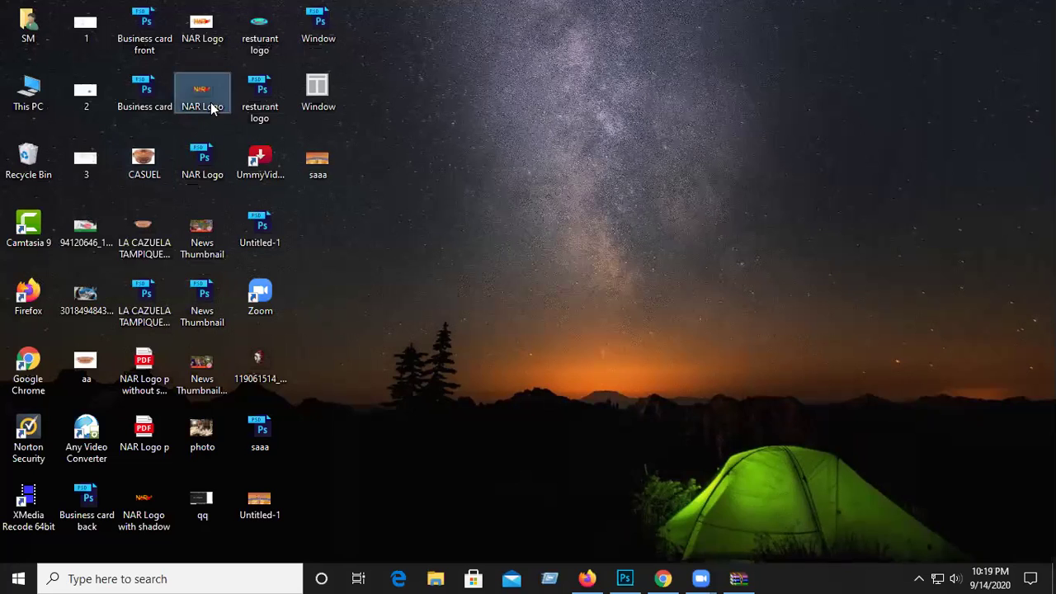
left_click_drag(206, 86, 481, 344)
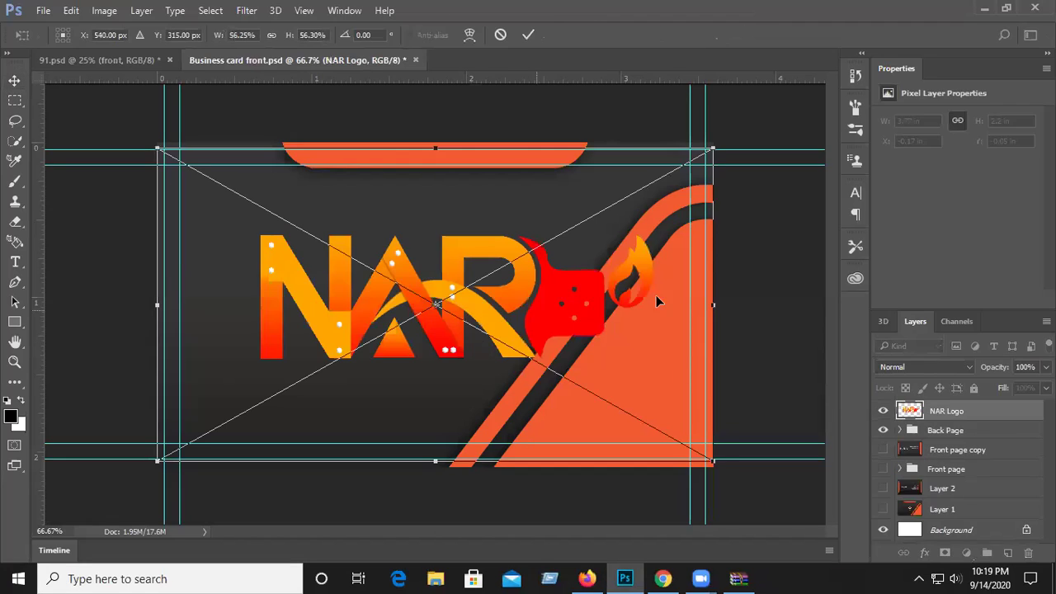
left_click_drag(714, 466, 573, 382)
mouse_move(500, 318)
left_mouse_down()
mouse_move(494, 306)
mouse_move(496, 317)
left_mouse_up()
key("Return")
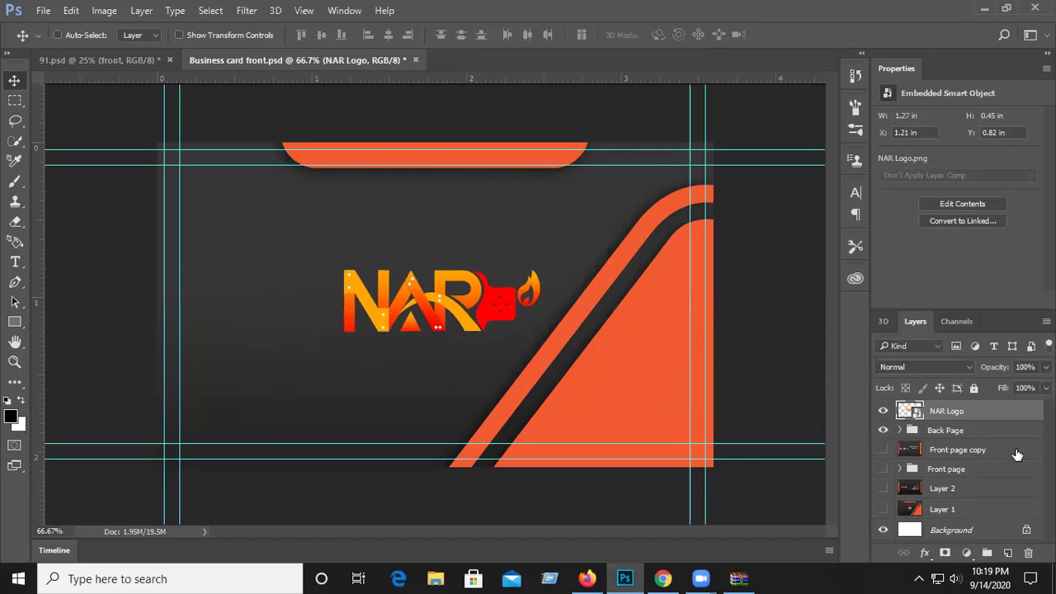
Move the NAR Logo layer into the Back Page group and toggle the group's visibility to check it.
left_click_drag(949, 412, 925, 439)
left_click(884, 410)
left_click(884, 410)
Duplicate the Back Page group, merge the duplicate into a single layer, and shift it to check the flattened artwork.
key("ctrl+j")
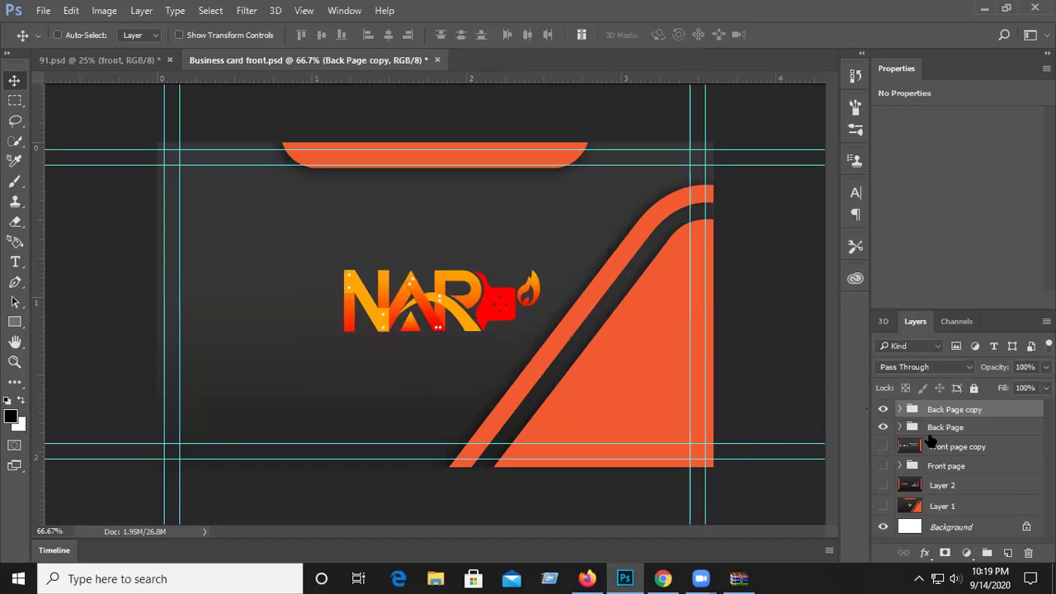
right_click(937, 419)
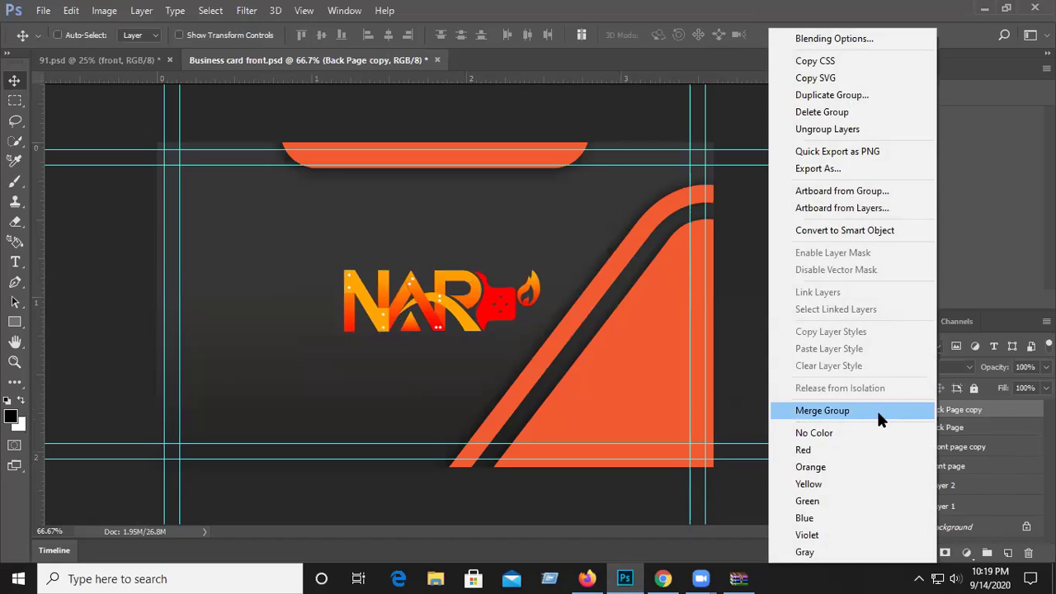
left_click(814, 417)
left_click_drag(306, 251, 312, 169)
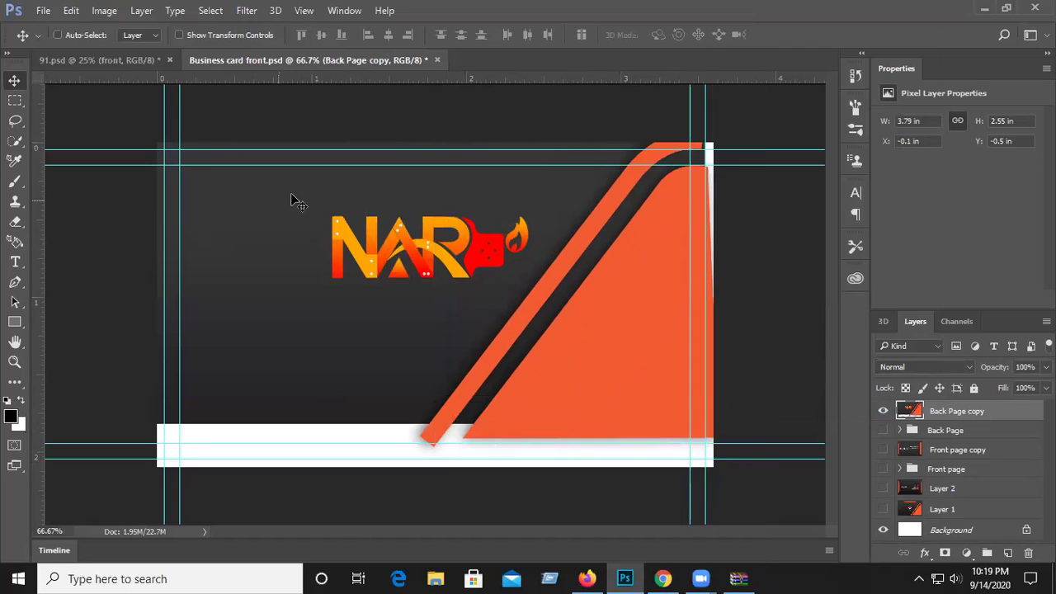
In 91.psd, open the contents of the back smart object and delete the sample artwork layer Warstwa 3.
left_click(149, 59)
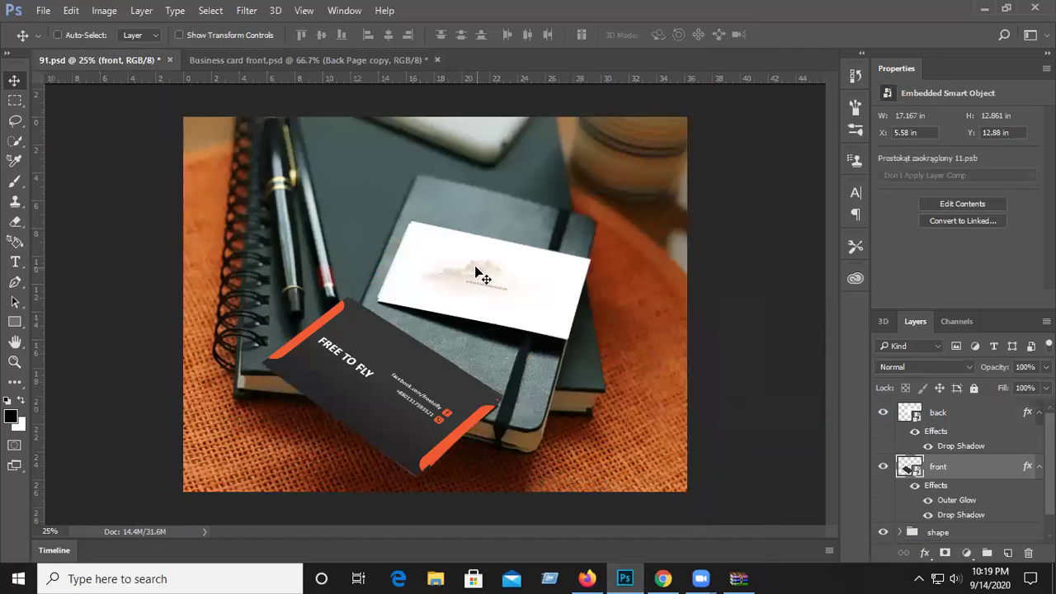
left_click(942, 415)
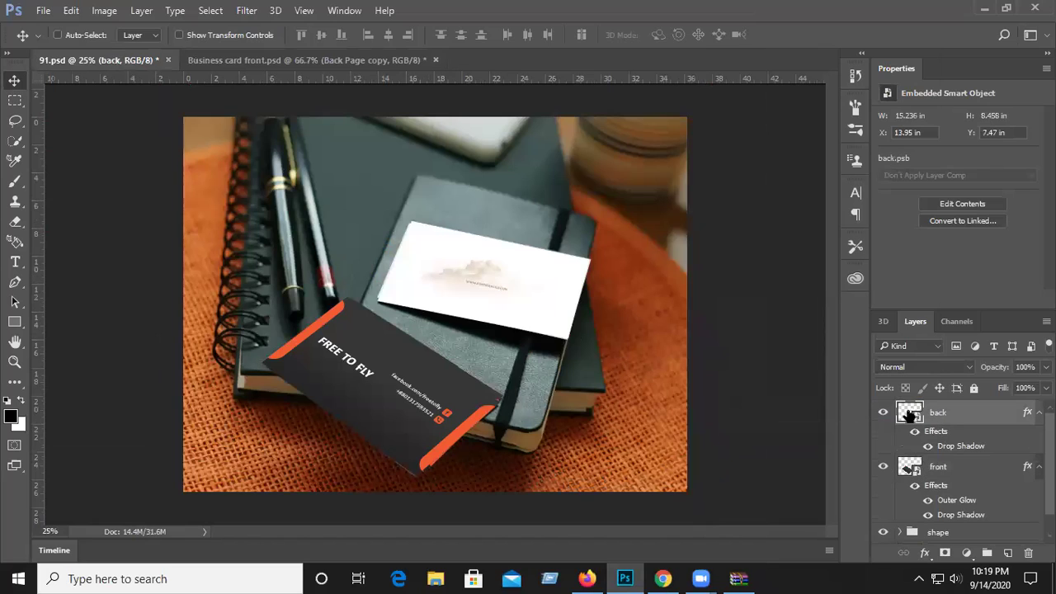
double_click(910, 412)
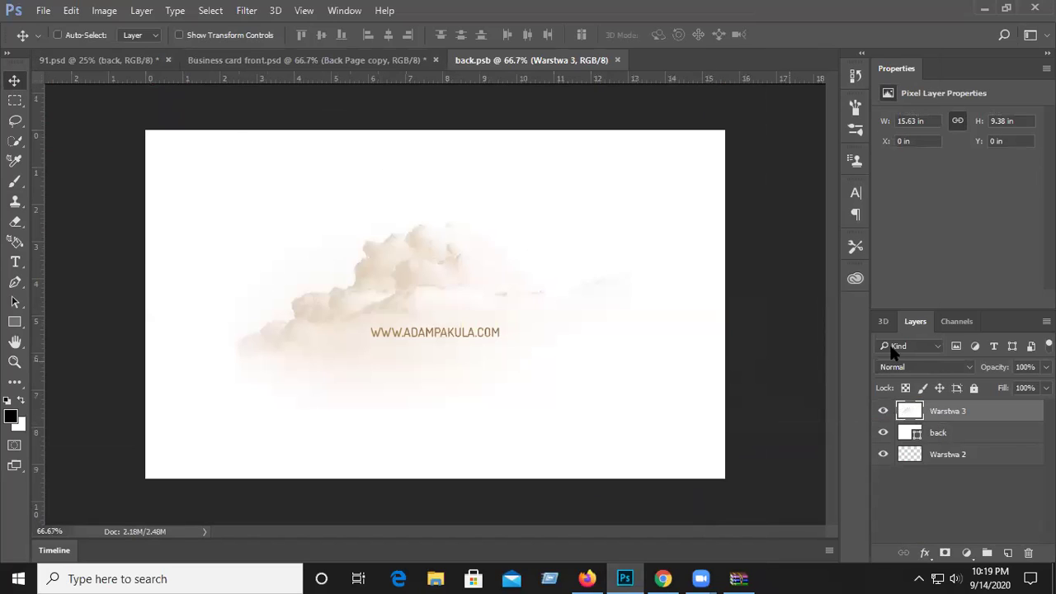
key("Delete")
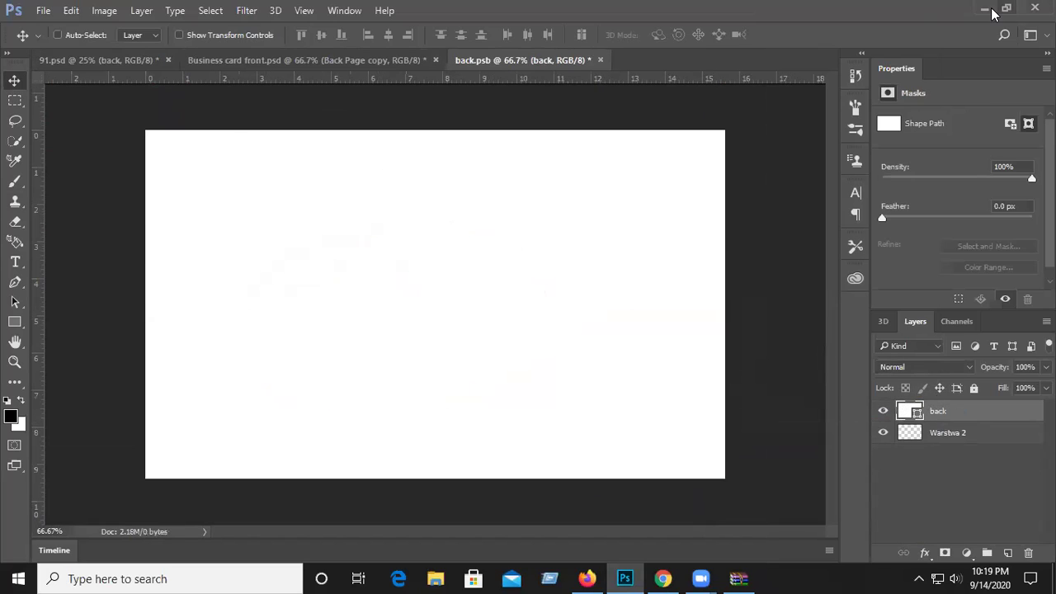
Copy the merged Back Page copy layer from Business card front.psd into back.psb, positioned over the white card.
left_click(987, 8)
left_click(624, 579)
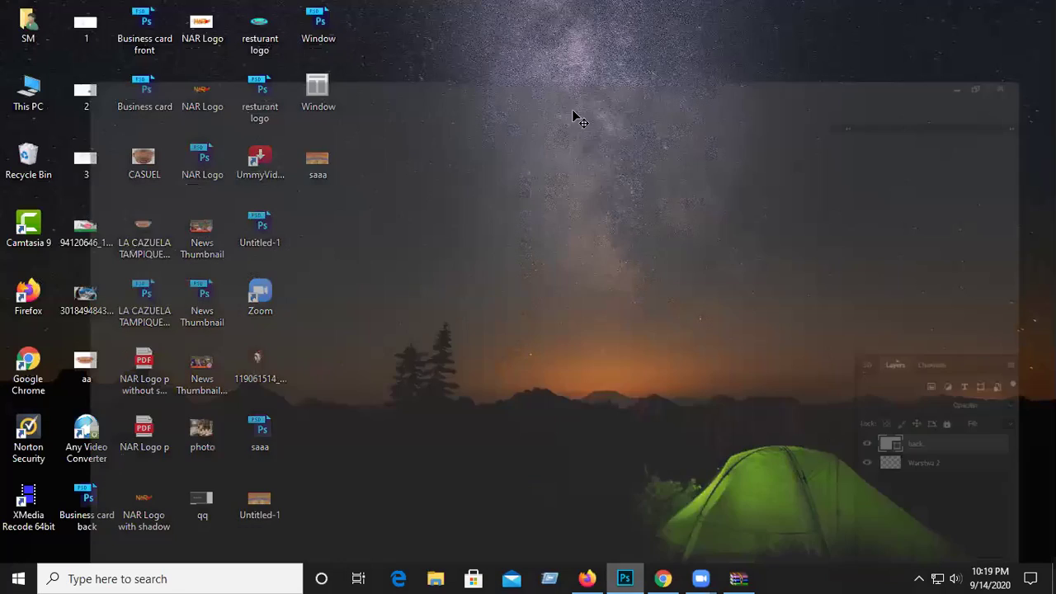
left_click(307, 64)
left_click_drag(440, 242, 478, 307)
Scale the Back Page copy layer up to about 105% and position it so it covers the whole white card.
key("ctrl+t")
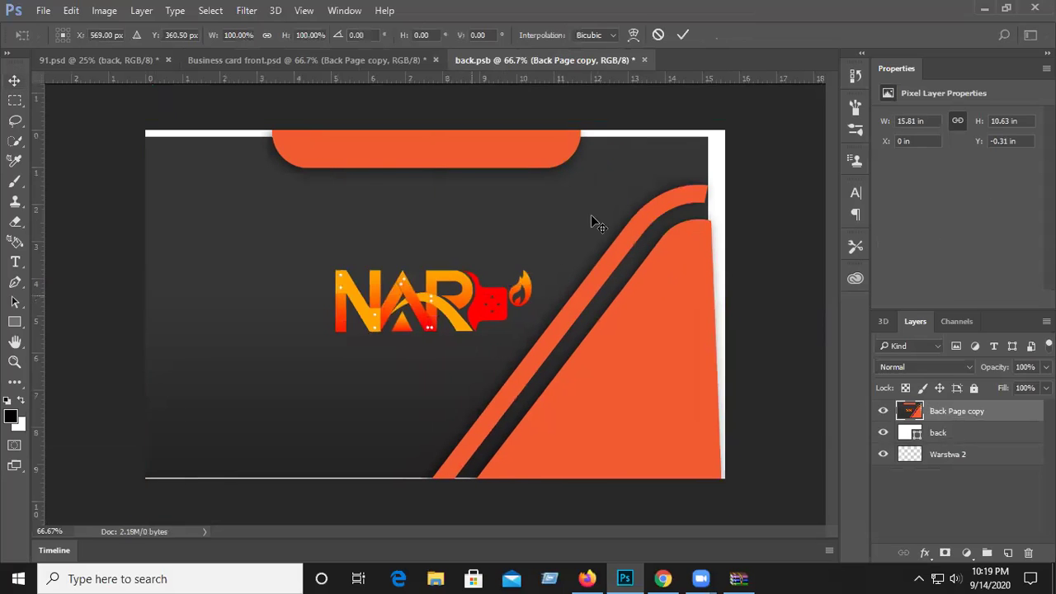
left_click_drag(732, 119, 750, 106)
mouse_move(628, 312)
left_mouse_down()
mouse_move(637, 300)
mouse_move(630, 314)
left_mouse_up()
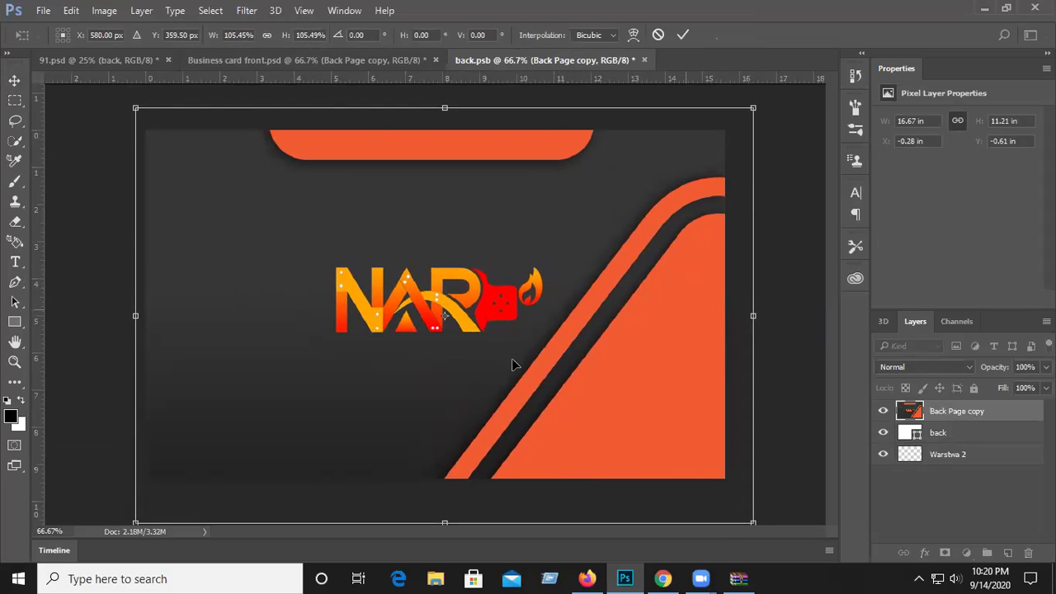
key("Return")
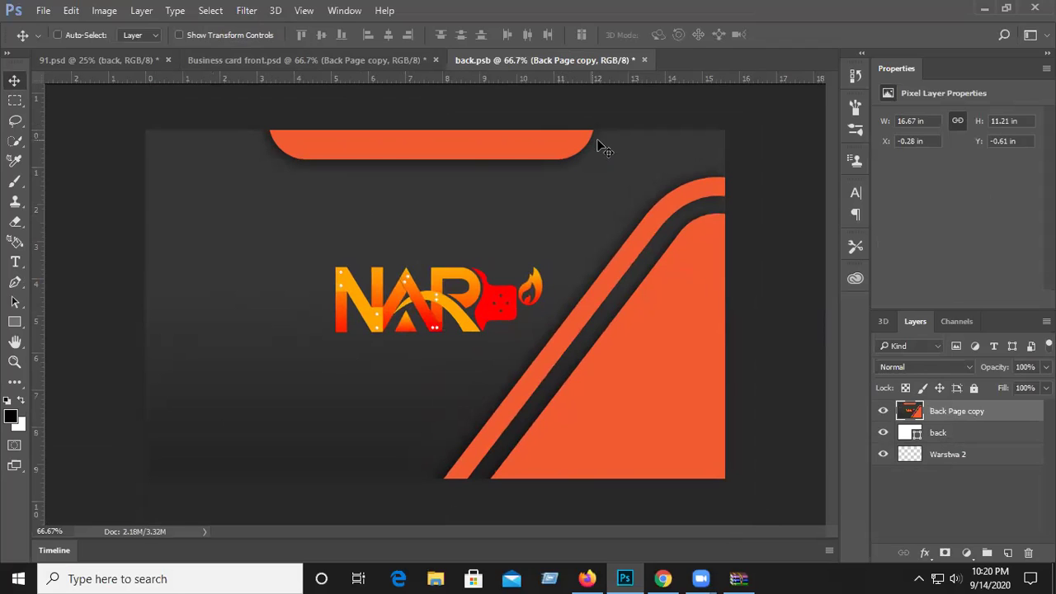
Close back.psb with its changes saved and return to the 91.psd mockup.
left_click(644, 60)
left_click(475, 231)
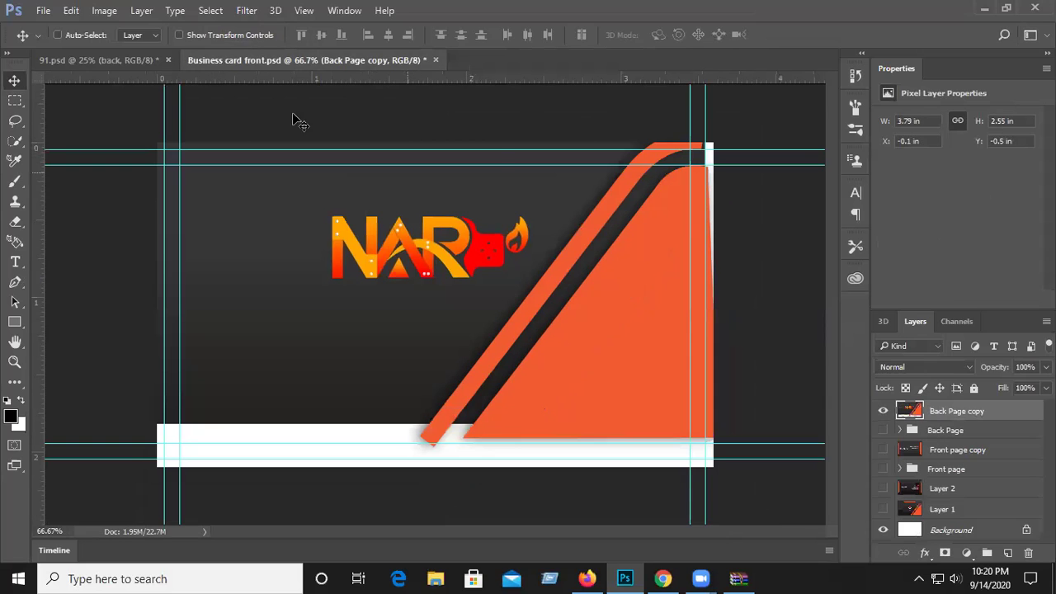
left_click(122, 60)
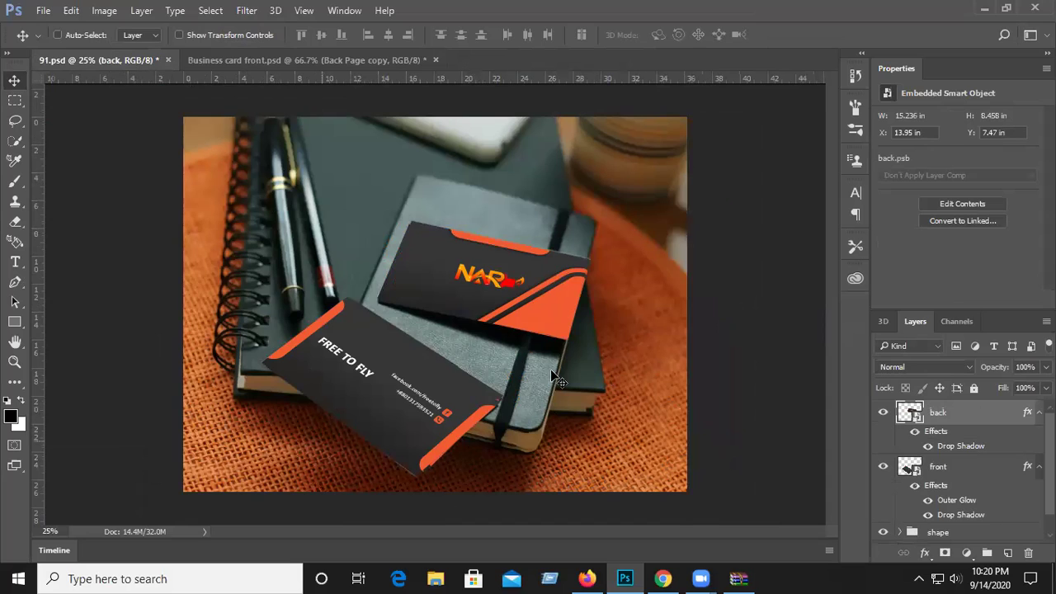
left_click(44, 11)
left_click(135, 28)
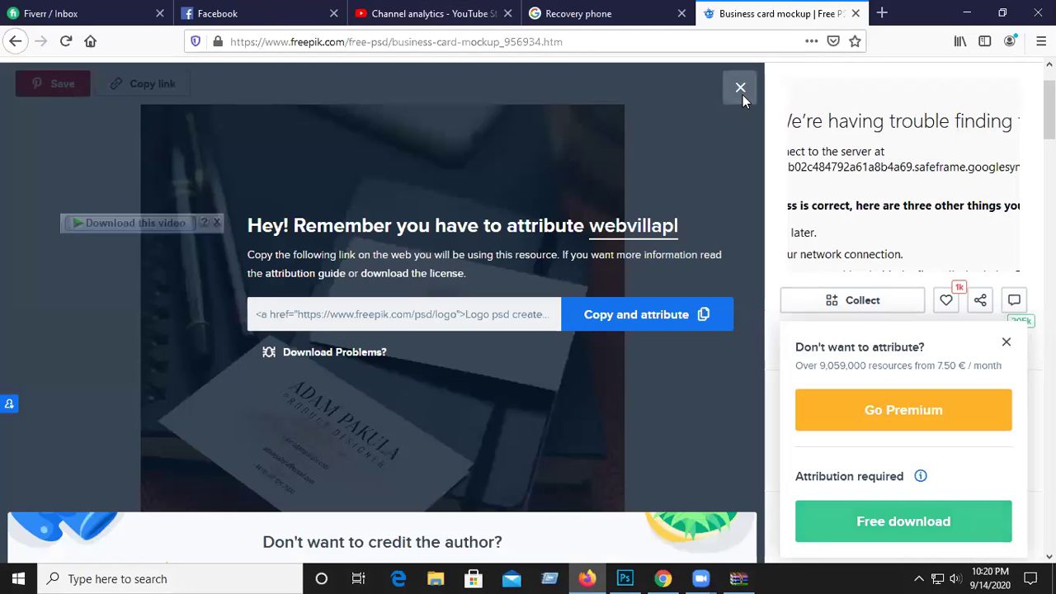
Dismiss the attribution notice on the Freepik mockup page in Firefox and examine the related business card mockups.
left_click(741, 88)
scroll(476, 297, "down", 10)
scroll(476, 299, "down", 2)
scroll(472, 302, "up", 2)
scroll(878, 332, "down", 5)
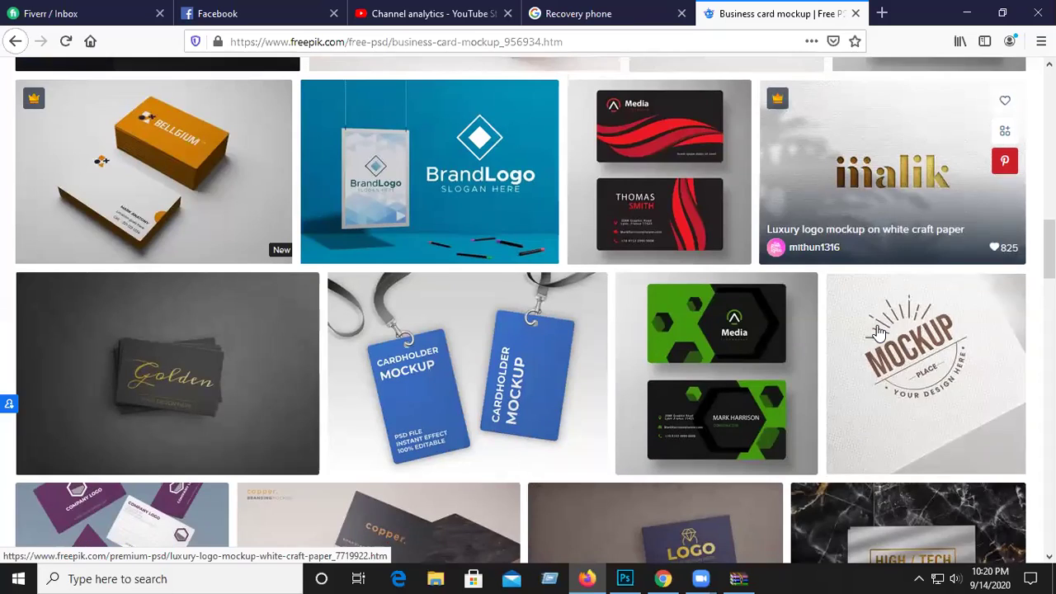
scroll(879, 333, "down", 4)
scroll(879, 333, "up", 3)
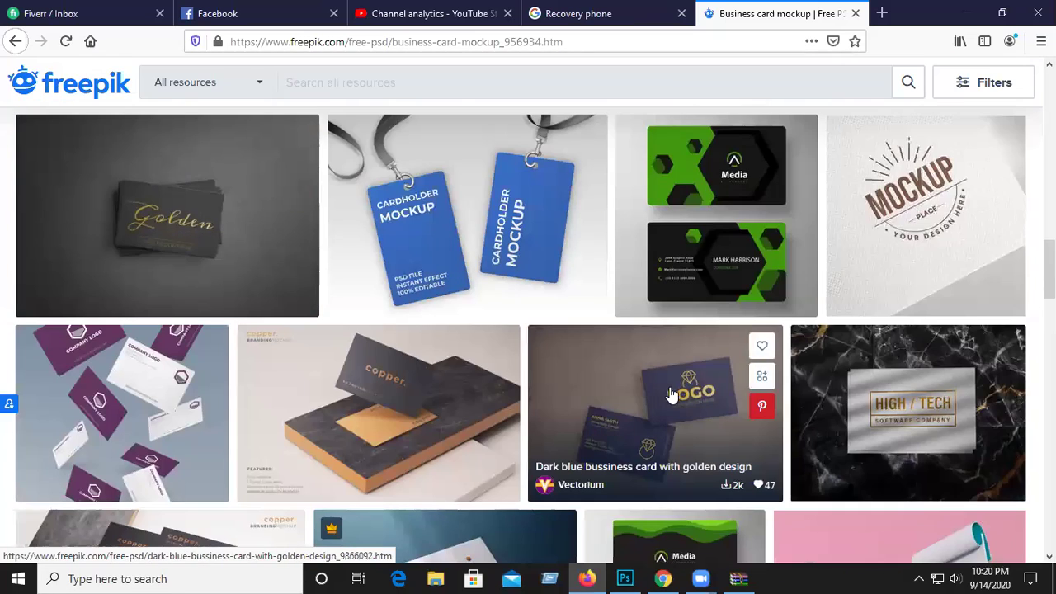
scroll(668, 424, "down", 3)
scroll(130, 394, "down", 4)
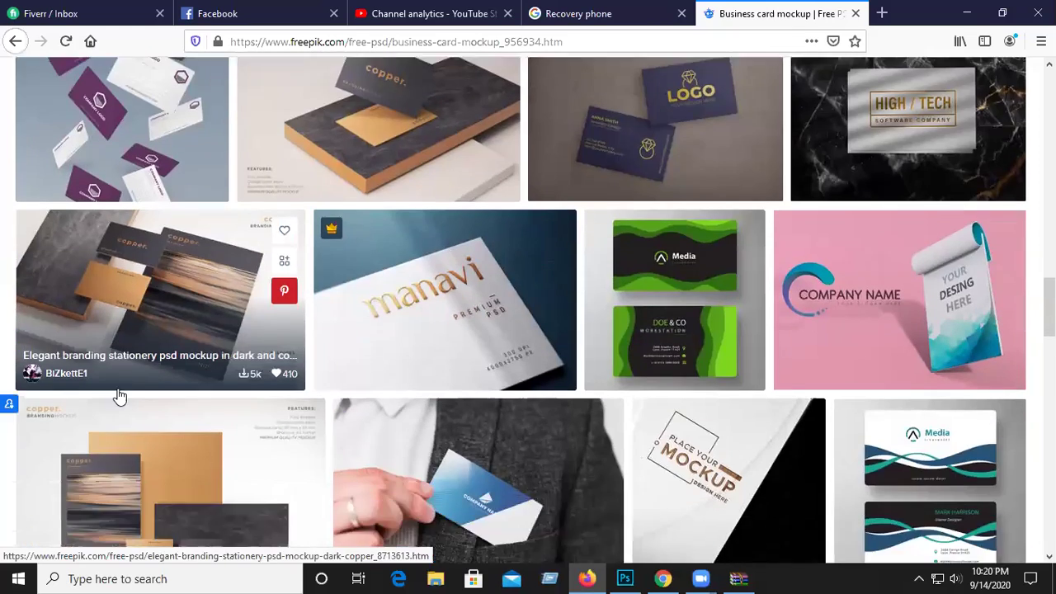
scroll(418, 312, "down", 3)
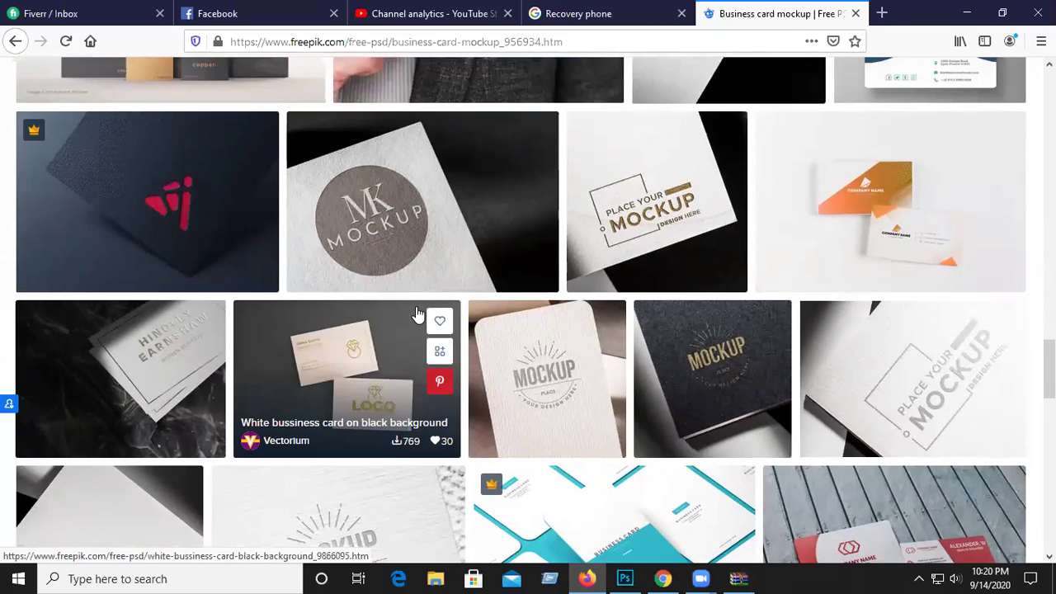
scroll(419, 315, "down", 2)
scroll(418, 314, "down", 2)
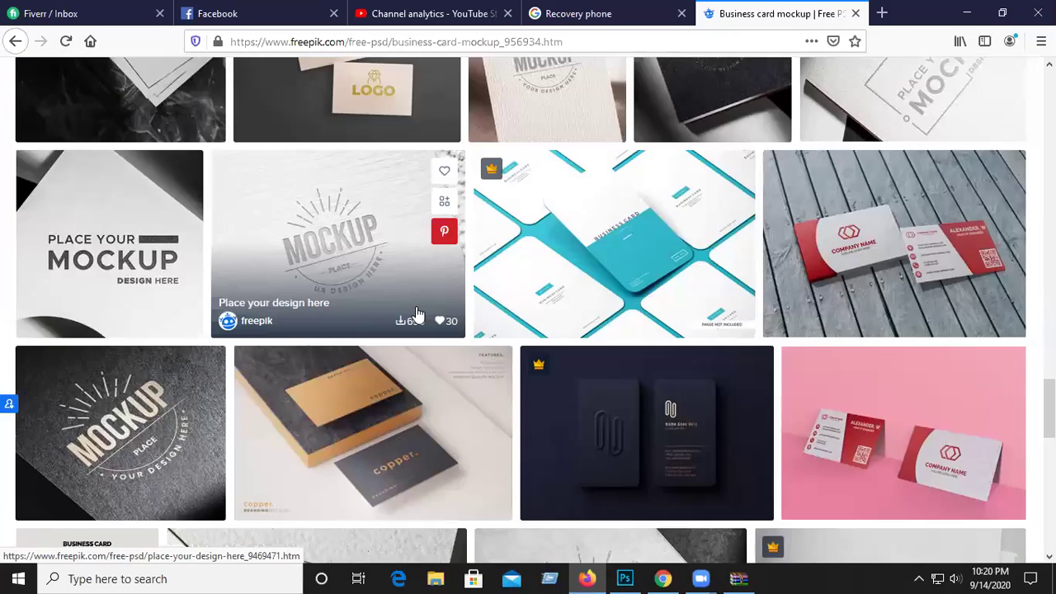
scroll(418, 314, "down", 3)
scroll(418, 314, "up", 3)
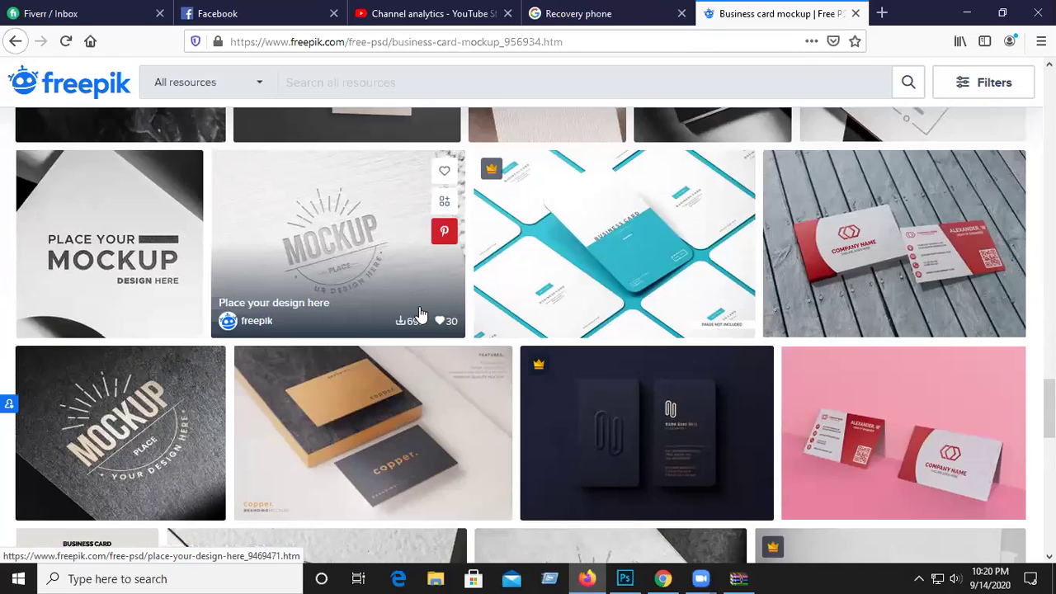
scroll(418, 314, "down", 3)
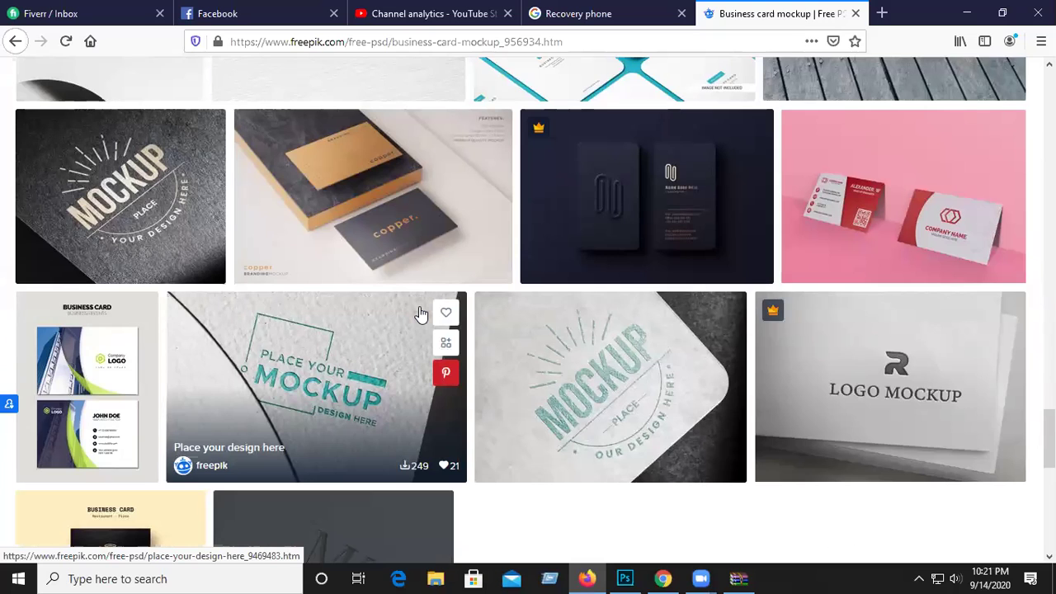
scroll(420, 314, "down", 5)
scroll(420, 313, "up", 3)
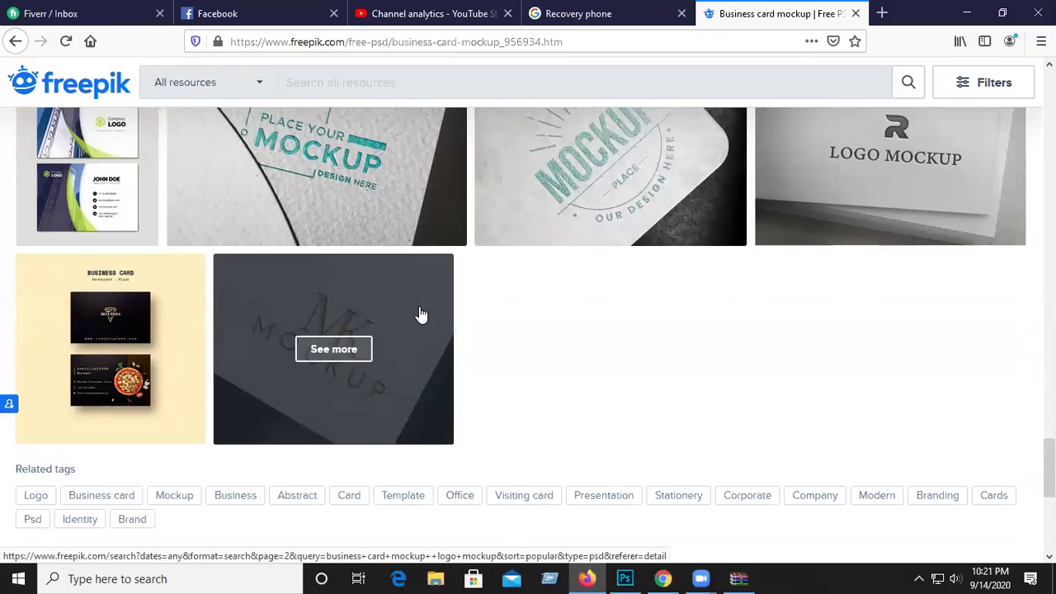
scroll(419, 314, "up", 1)
scroll(419, 318, "up", 5)
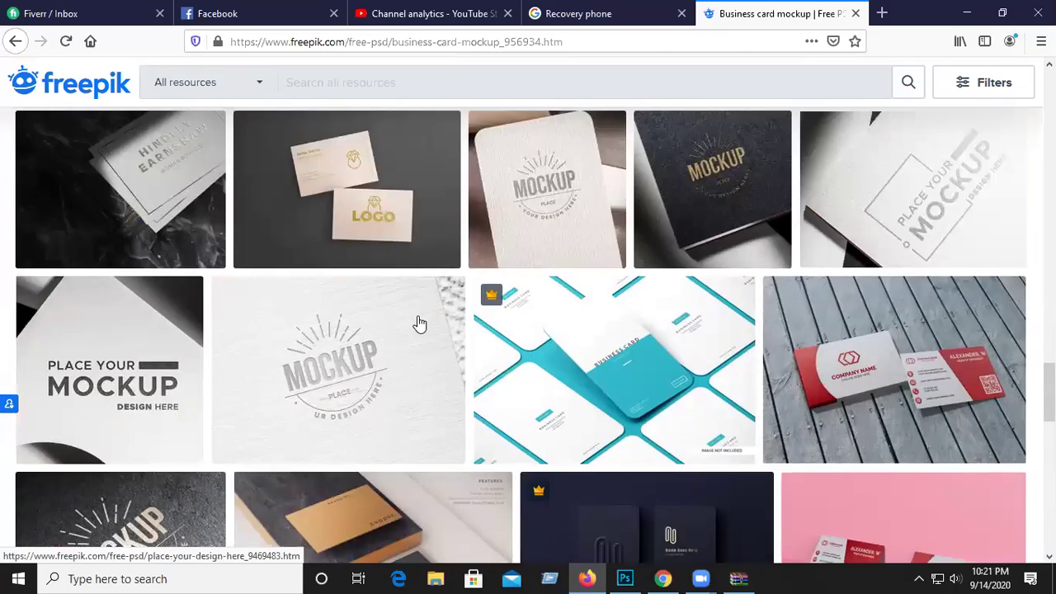
scroll(421, 323, "up", 4)
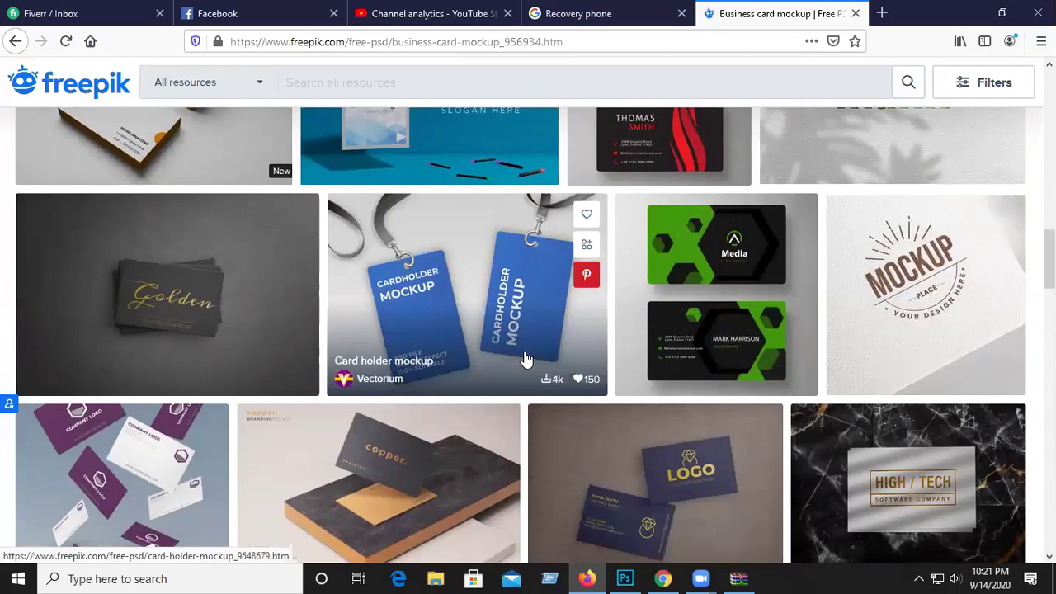
scroll(494, 384, "up", 5)
scroll(492, 388, "up", 10)
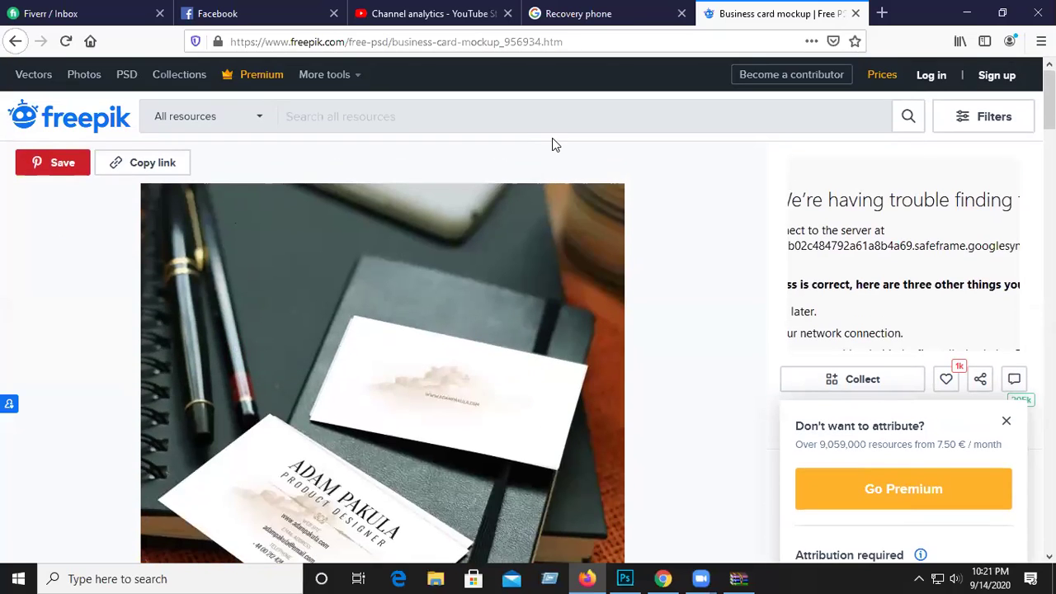
scroll(467, 229, "down", 5)
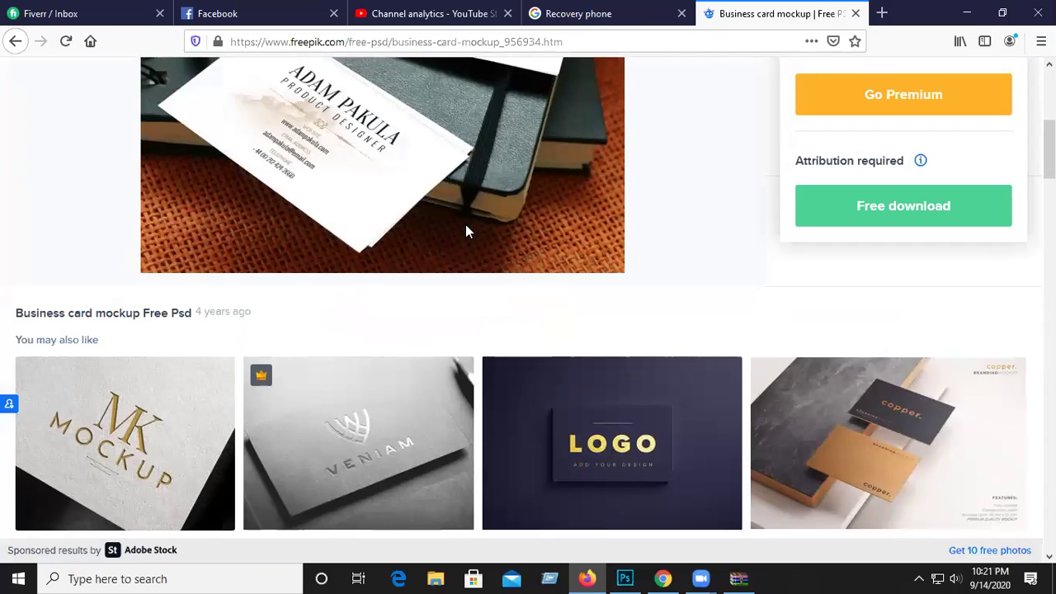
scroll(465, 231, "down", 5)
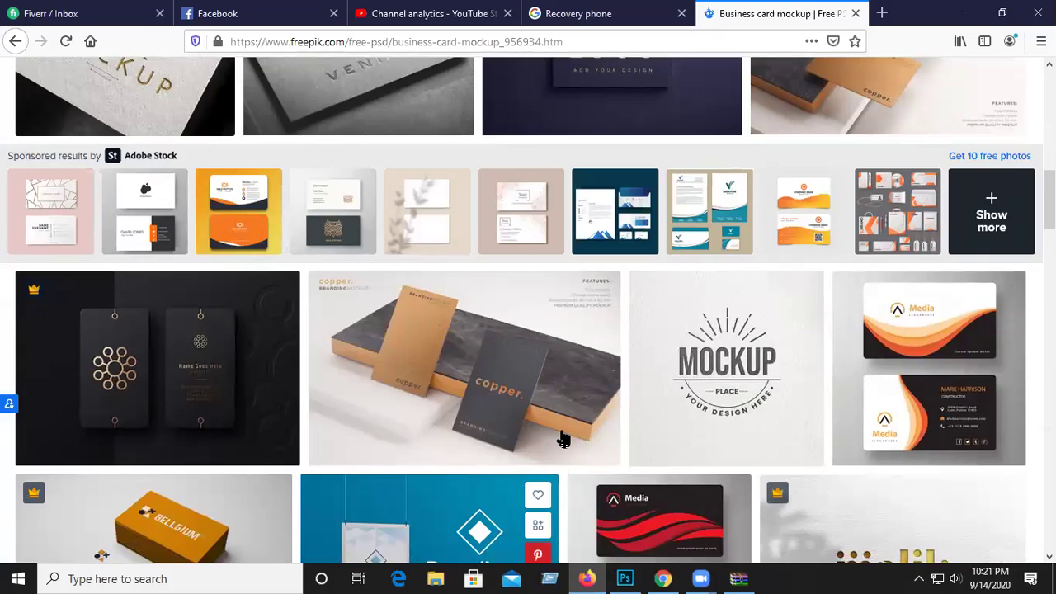
scroll(560, 438, "up", 8)
scroll(560, 437, "up", 3)
left_click(351, 117)
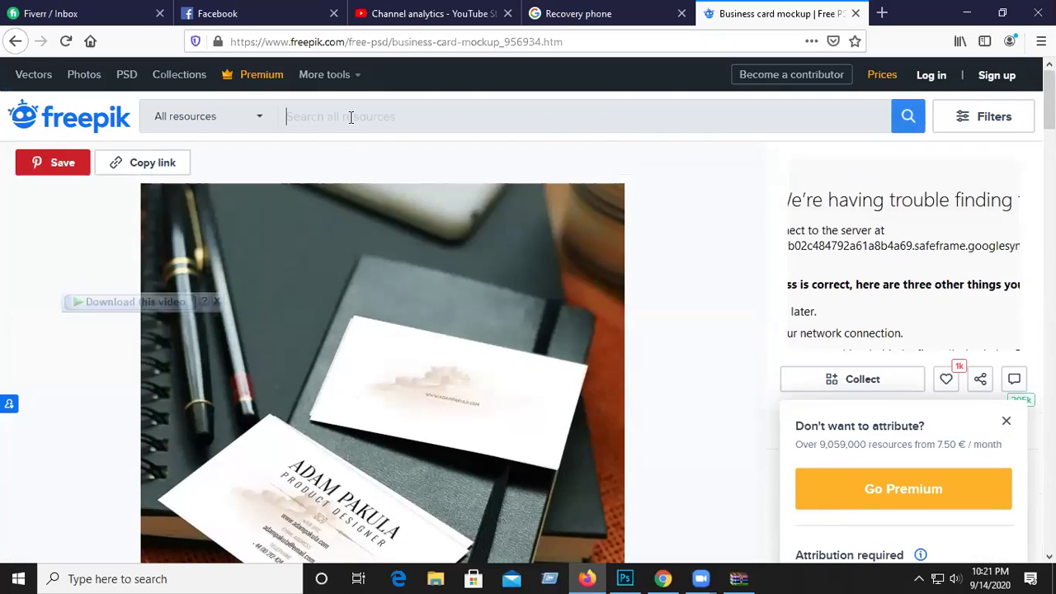
left_click(317, 43)
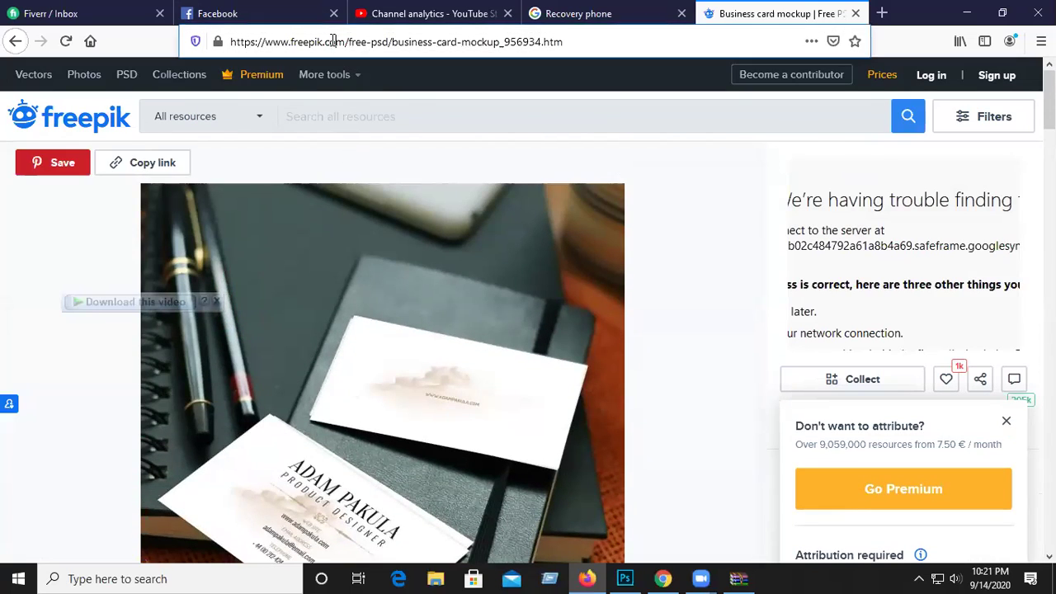
Search Freepik for "business card 3d mockup".
left_click(319, 43)
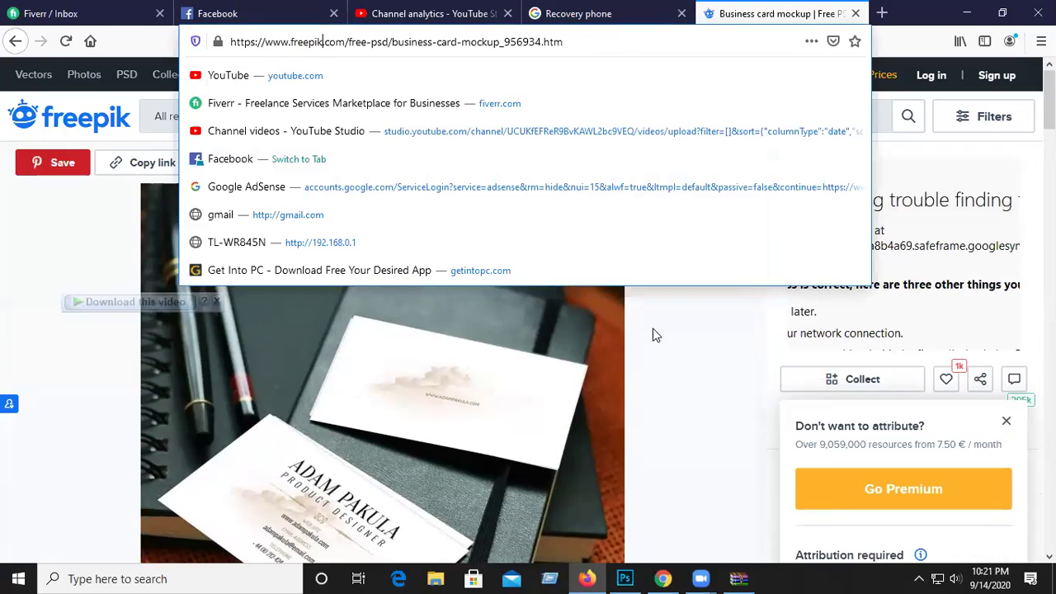
left_click(308, 143)
left_click(330, 115)
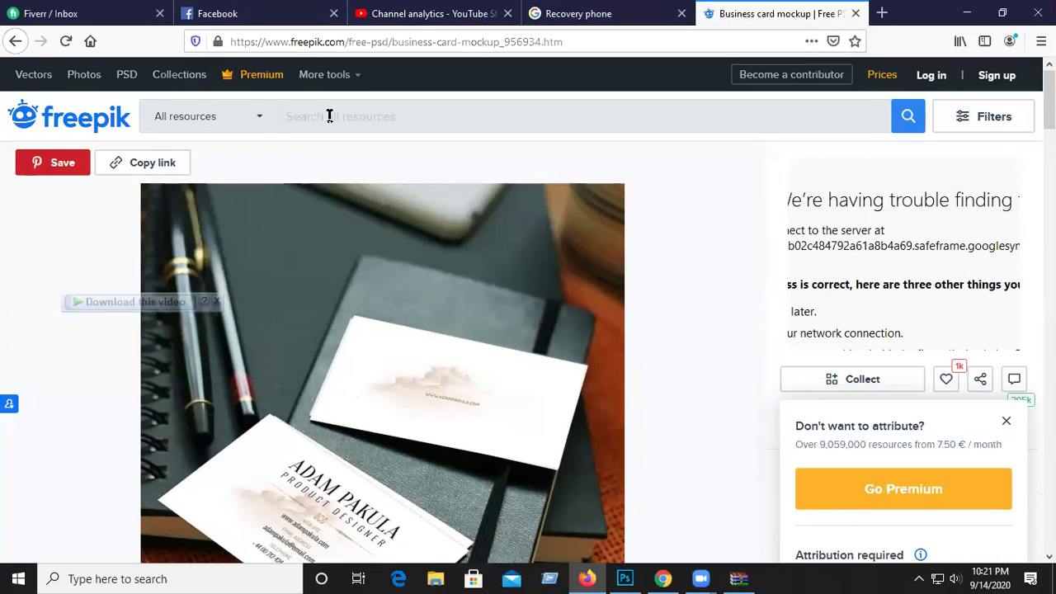
type("business card 3d mockup")
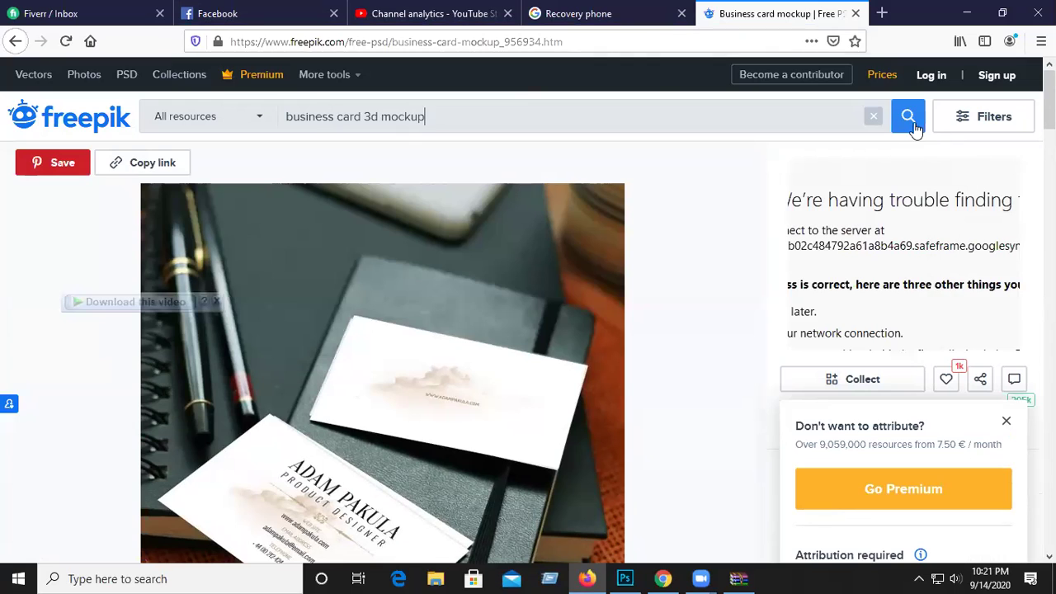
left_click(911, 122)
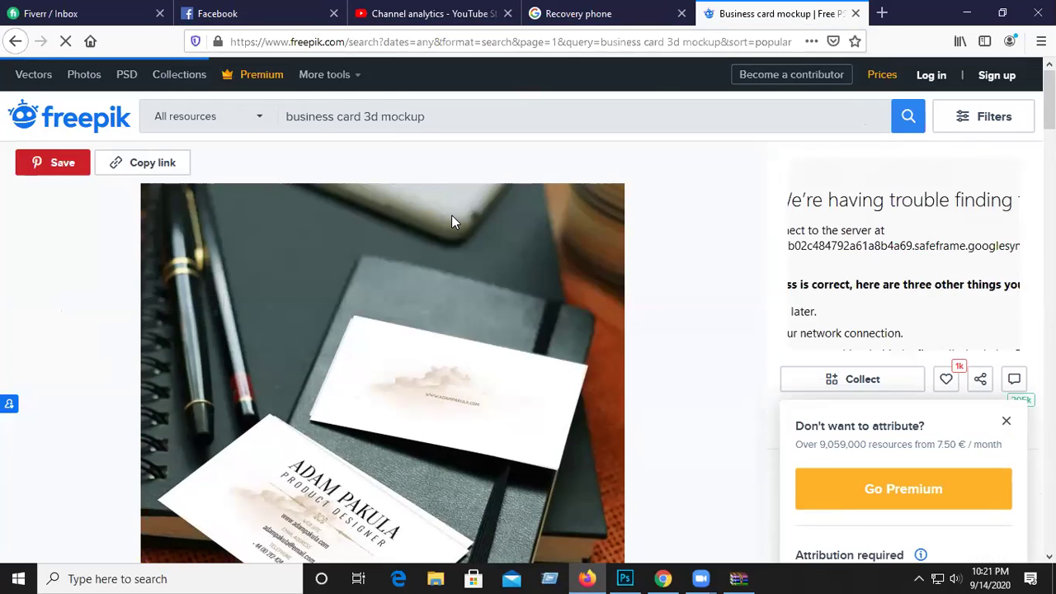
scroll(479, 201, "down", 3)
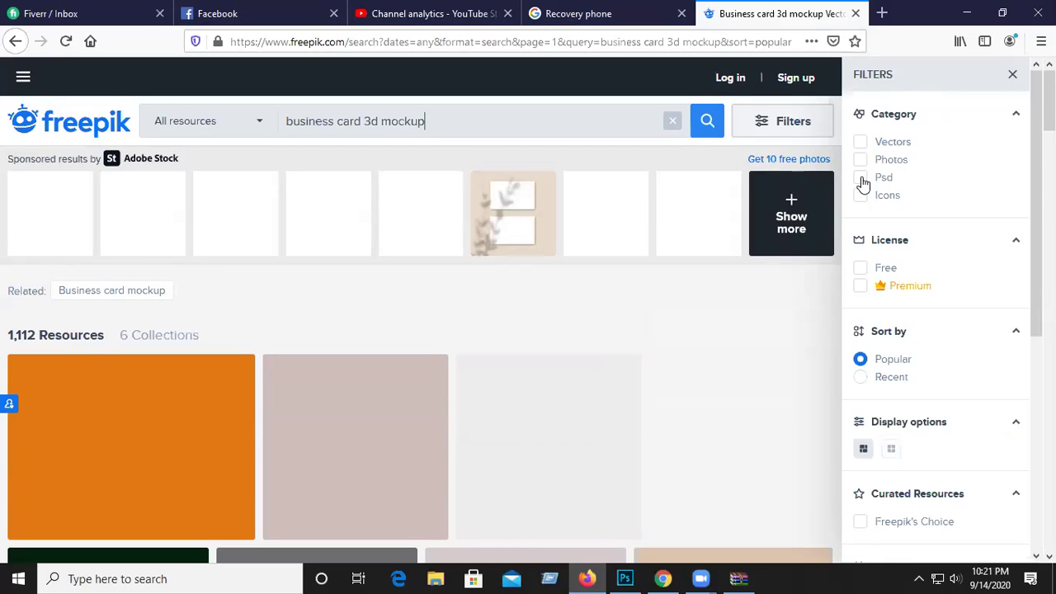
Filter the mockup search results to the Psd category with the Free license.
left_click(861, 178)
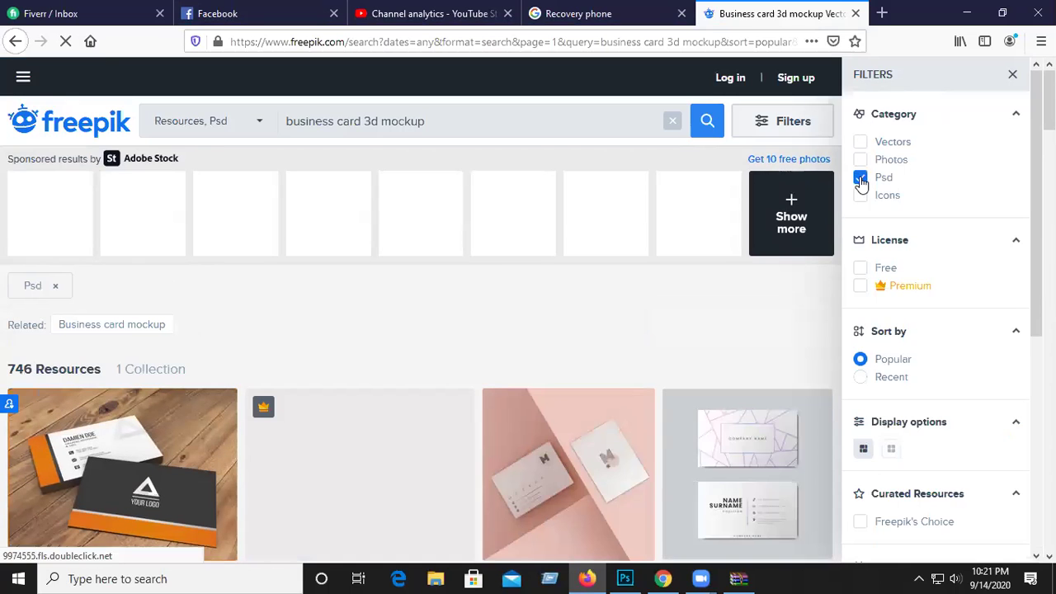
scroll(535, 253, "down", 2)
scroll(535, 252, "down", 1)
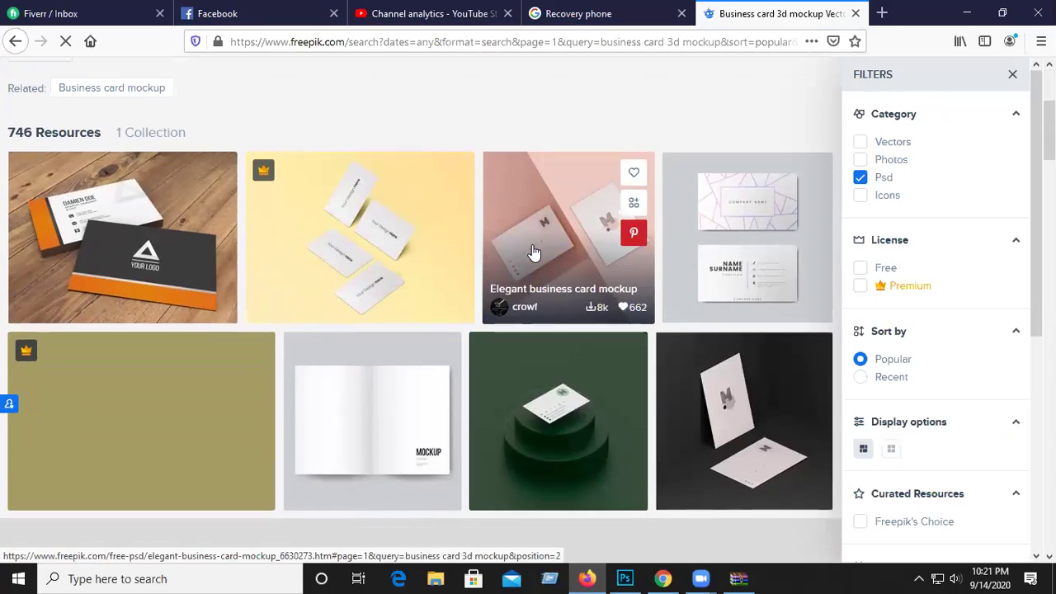
left_click(861, 268)
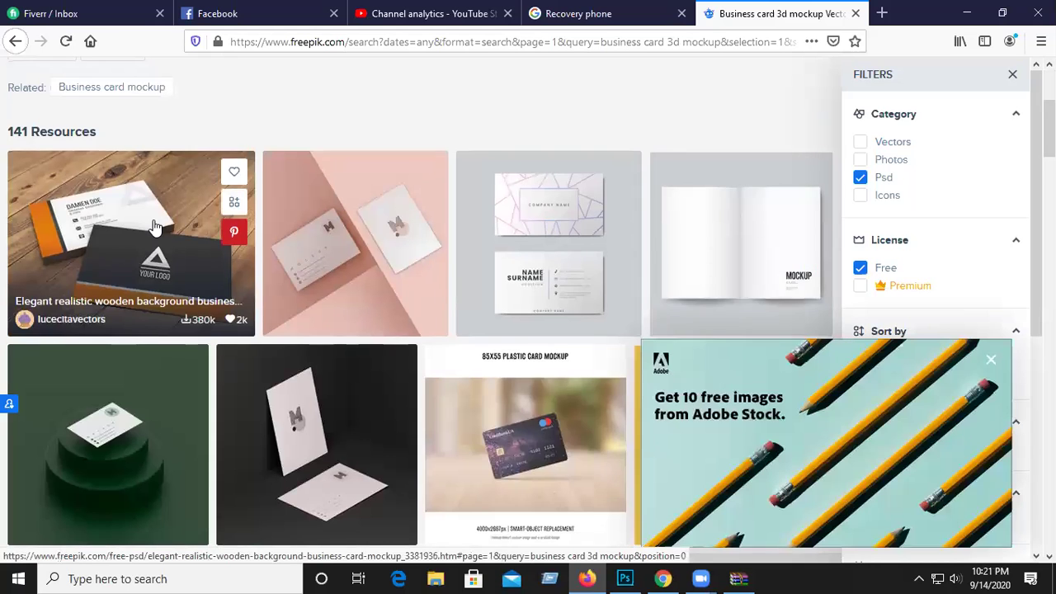
Examine the free PSD results for business card mockup designs such as card piles, standing cards and boxed cards.
scroll(165, 227, "down", 3)
scroll(520, 288, "down", 6)
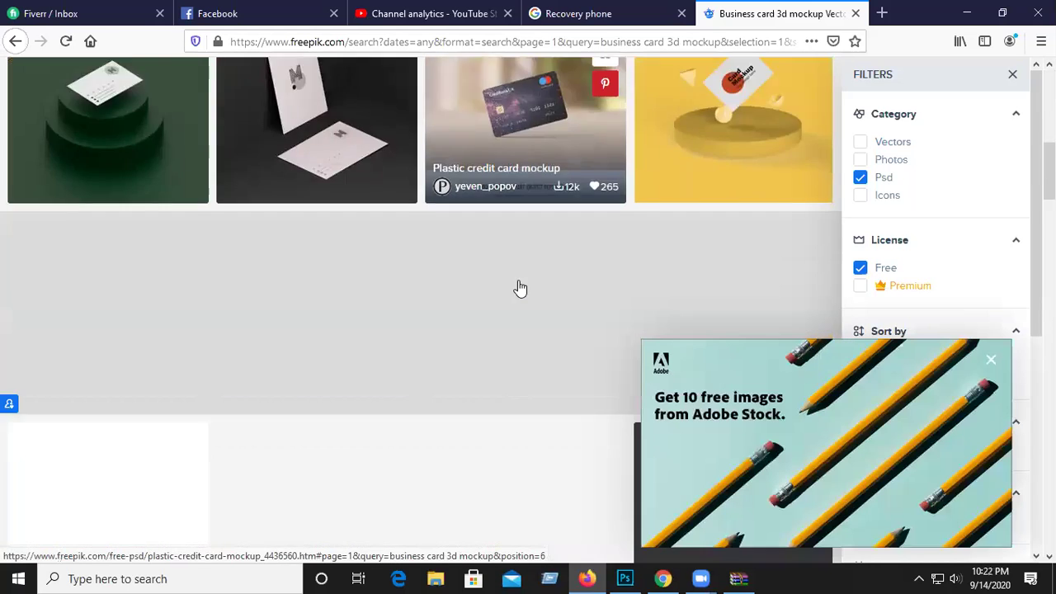
scroll(520, 288, "down", 2)
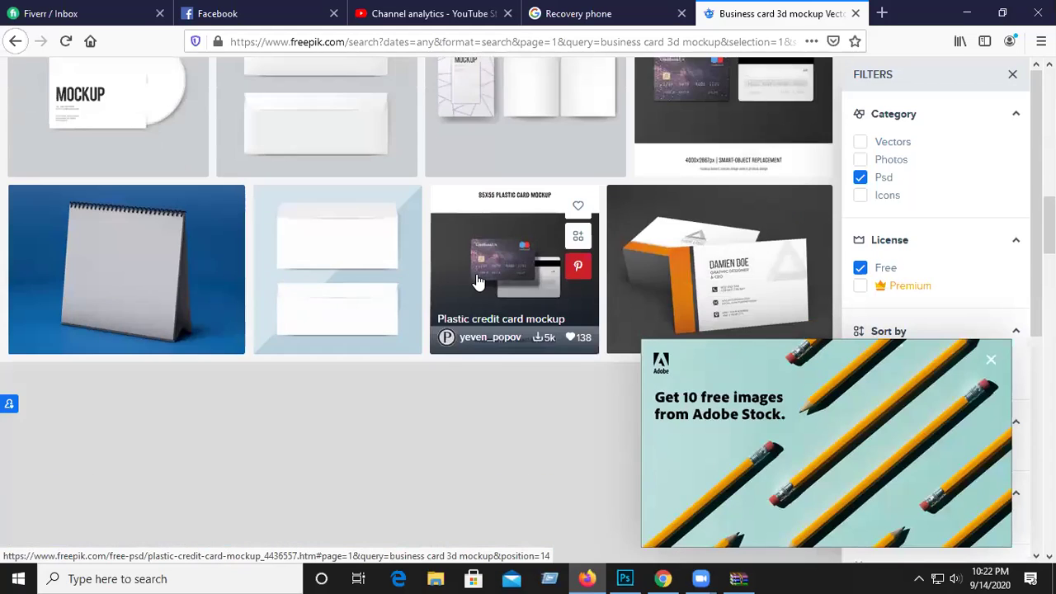
scroll(479, 282, "up", 1)
scroll(688, 164, "down", 1)
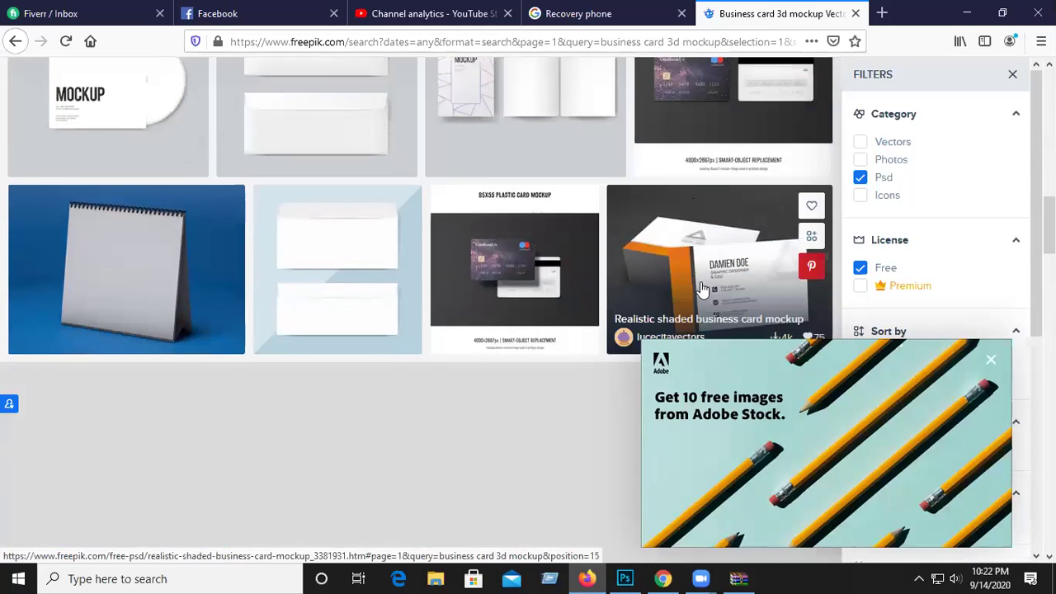
scroll(685, 280, "down", 5)
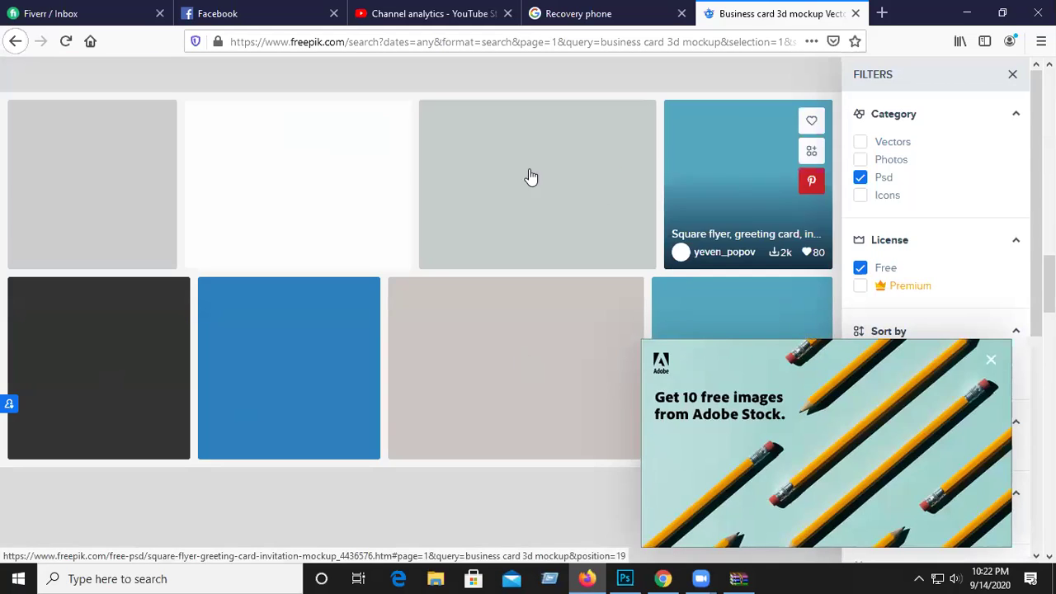
scroll(404, 313, "up", 7)
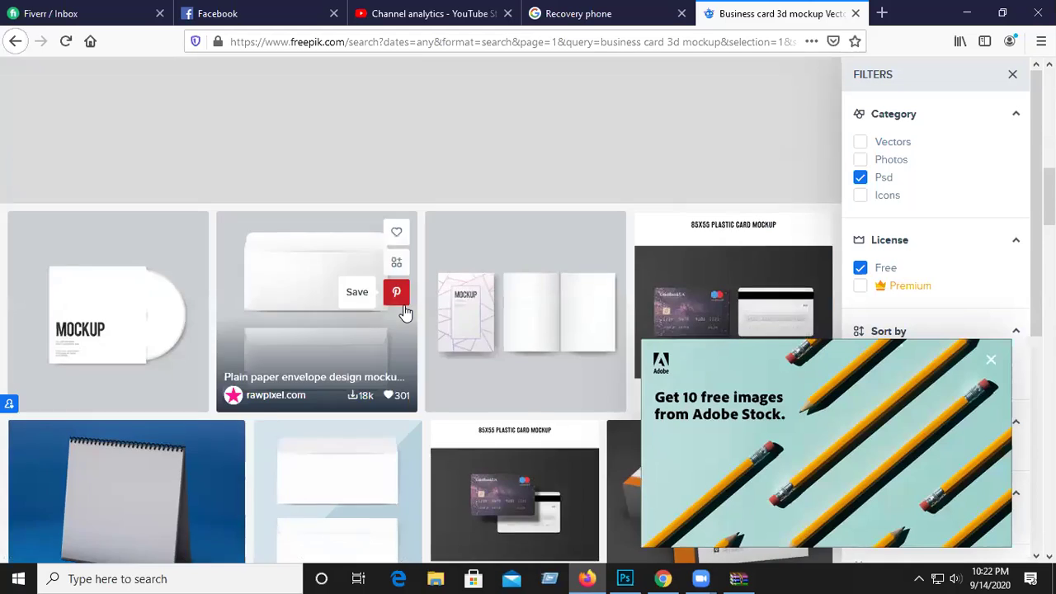
scroll(404, 313, "down", 5)
scroll(406, 309, "down", 1)
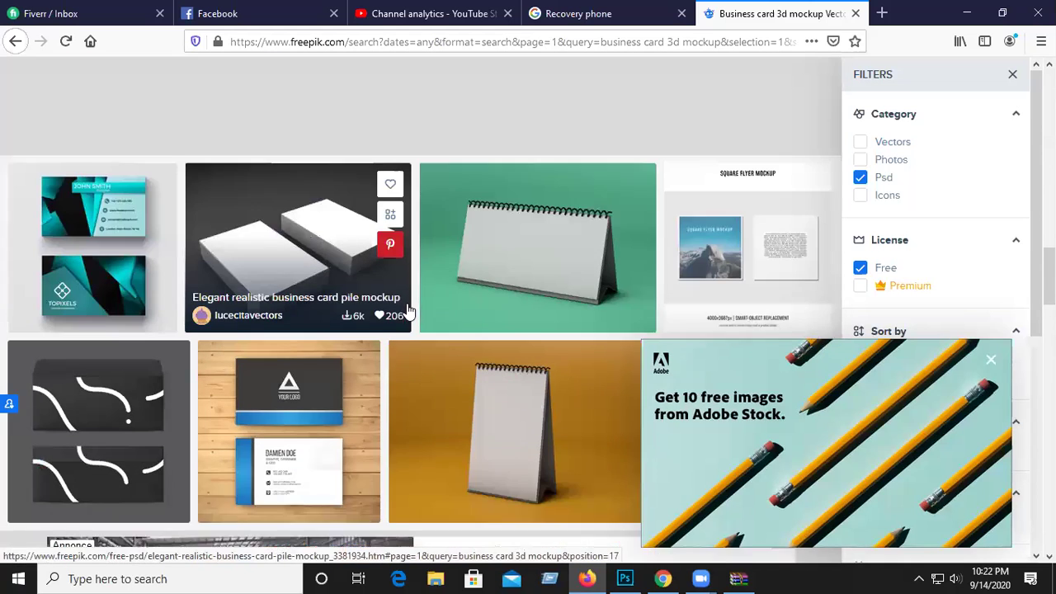
scroll(408, 311, "down", 5)
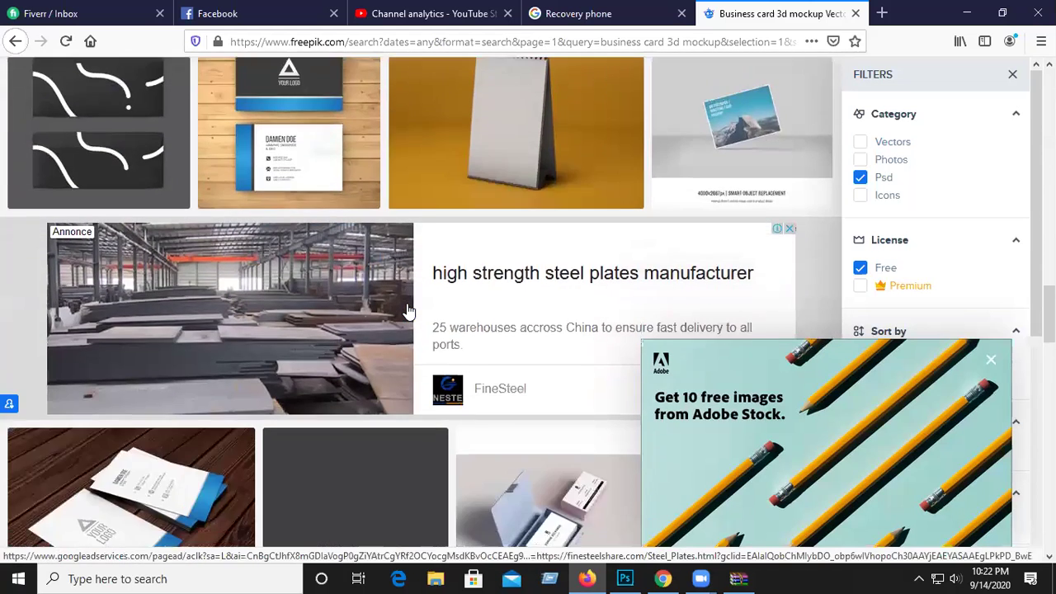
scroll(408, 311, "down", 8)
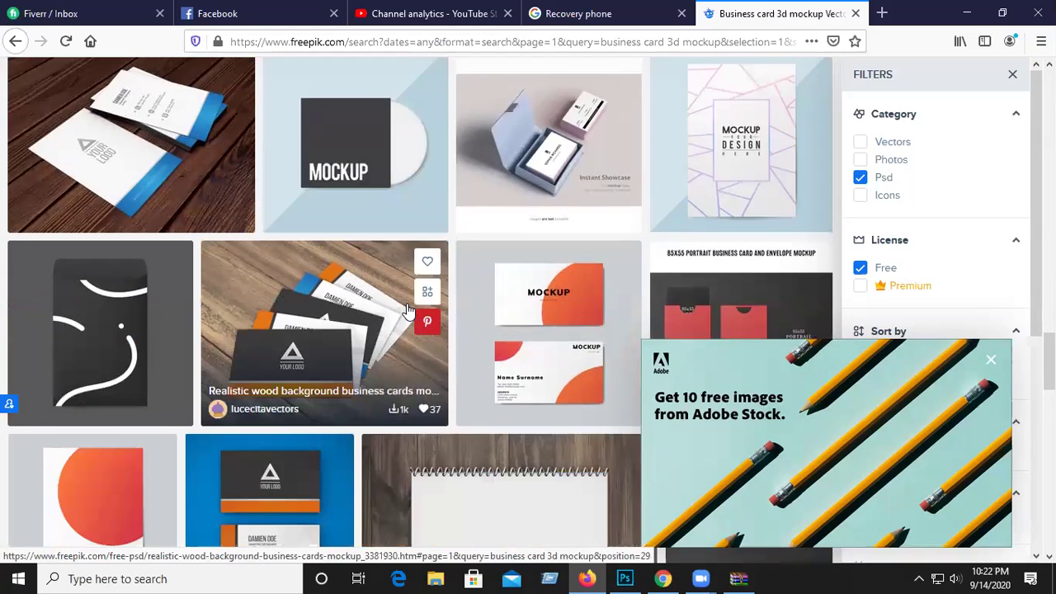
scroll(408, 311, "down", 5)
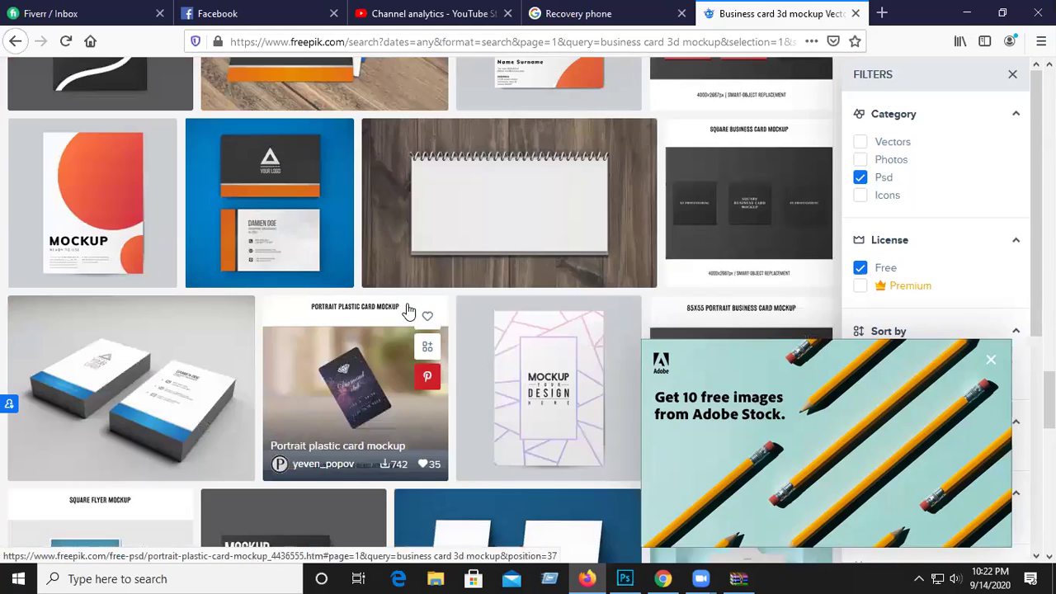
scroll(408, 311, "down", 6)
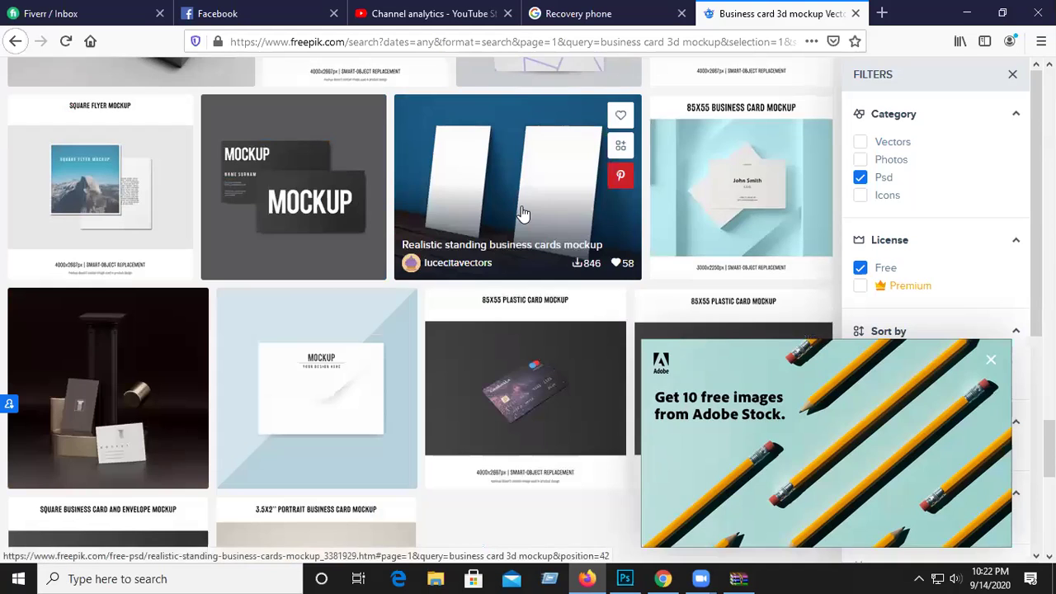
scroll(472, 278, "up", 5)
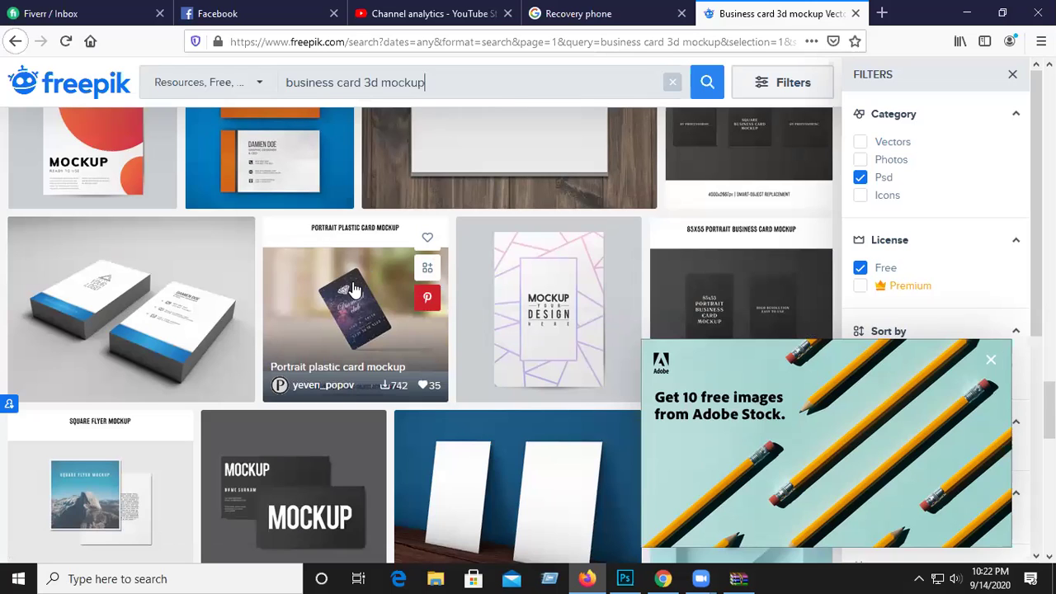
scroll(364, 276, "up", 5)
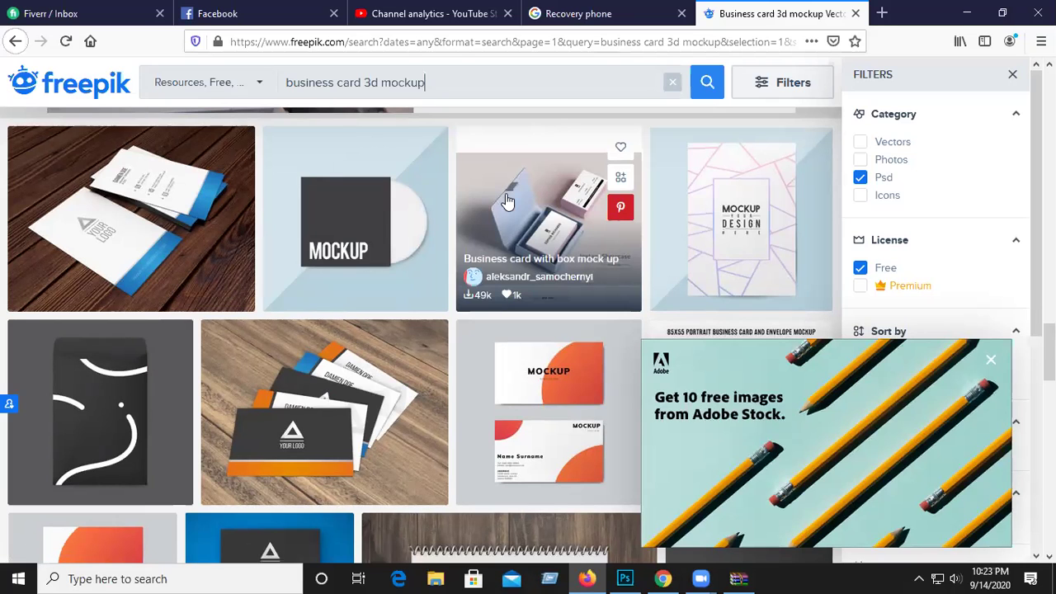
scroll(509, 201, "down", 5)
scroll(509, 200, "down", 7)
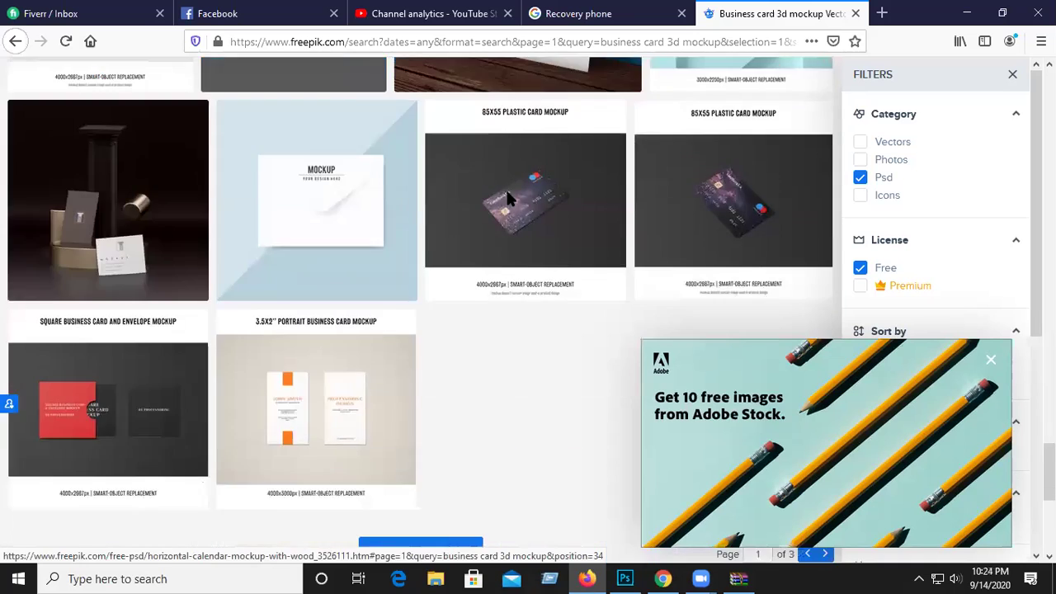
scroll(509, 200, "up", 5)
scroll(509, 200, "down", 2)
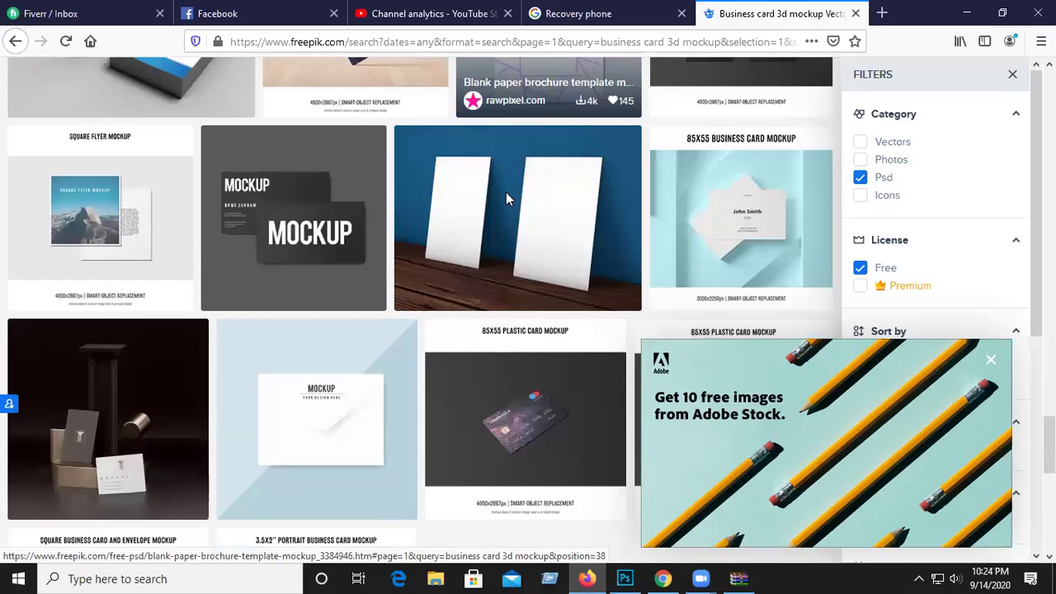
scroll(506, 200, "up", 5)
scroll(507, 199, "up", 5)
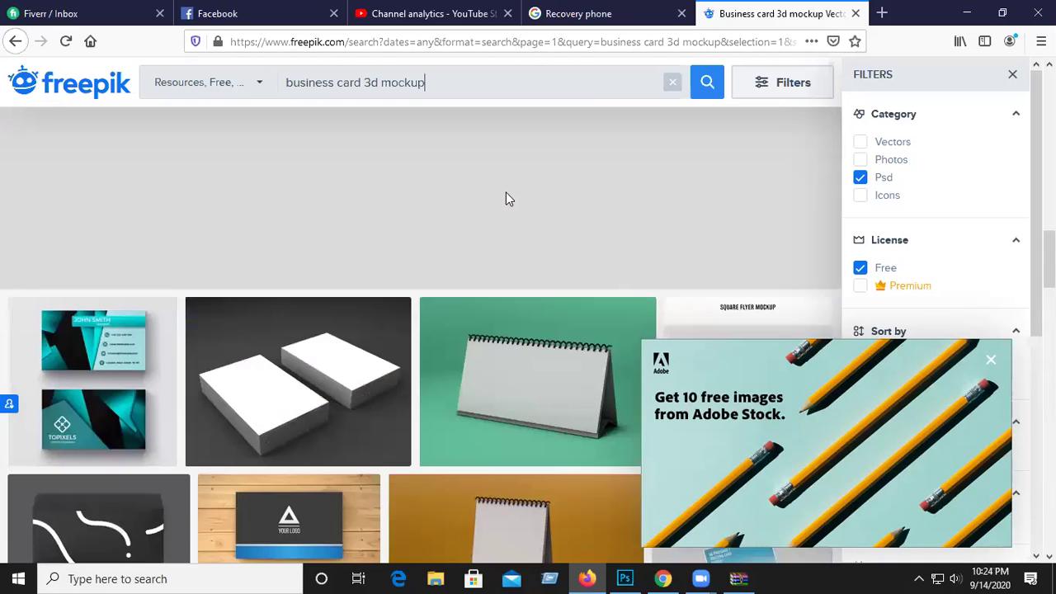
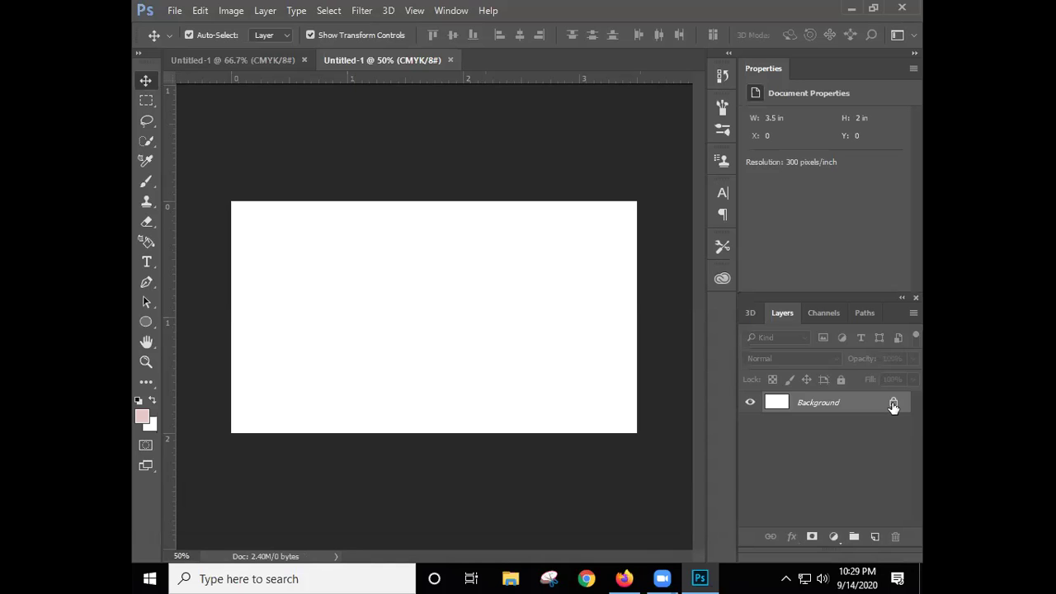
Unlock the Background layer of the blank 3.5 × 2 in Photoshop document so it becomes a regular layer.
left_click(893, 405)
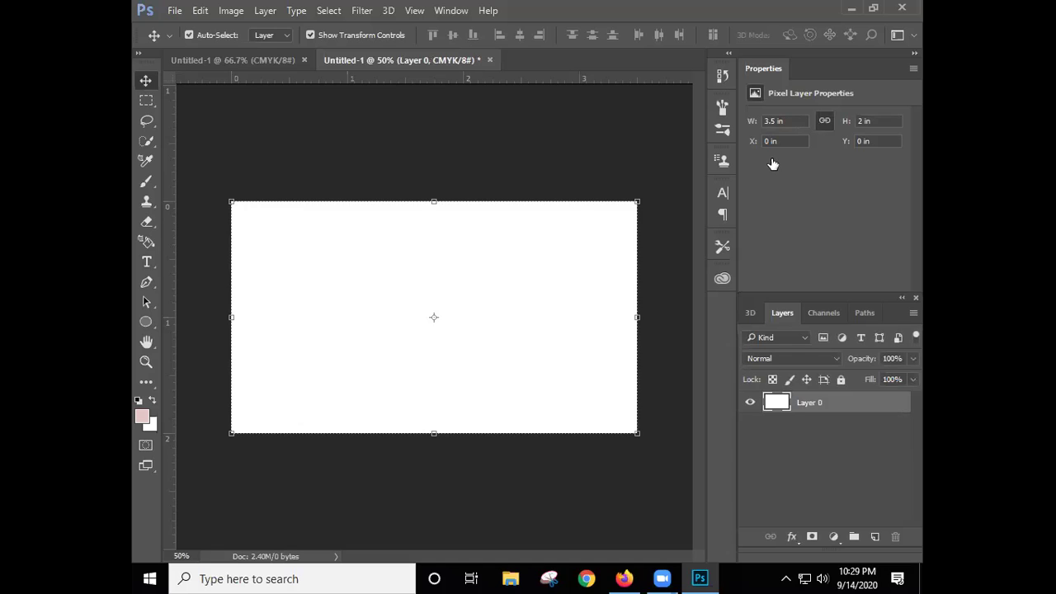
left_click(226, 10)
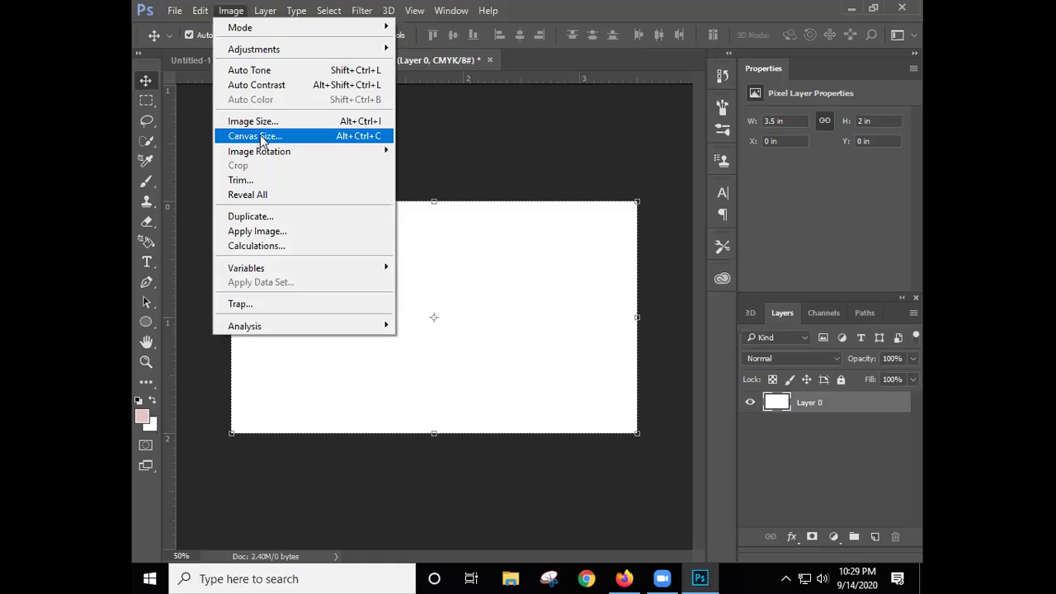
left_click(261, 137)
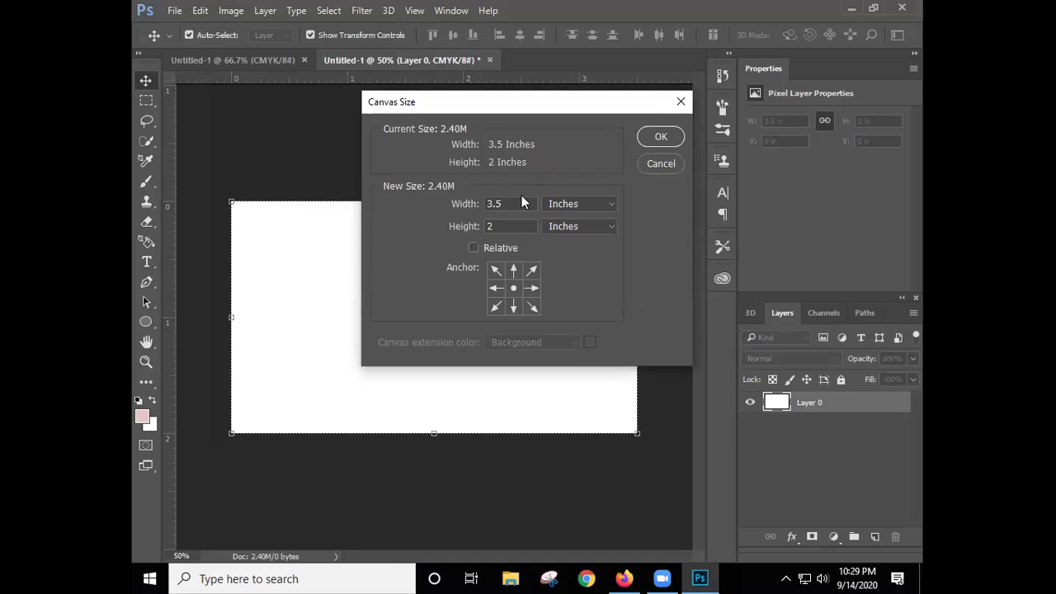
double_click(527, 203)
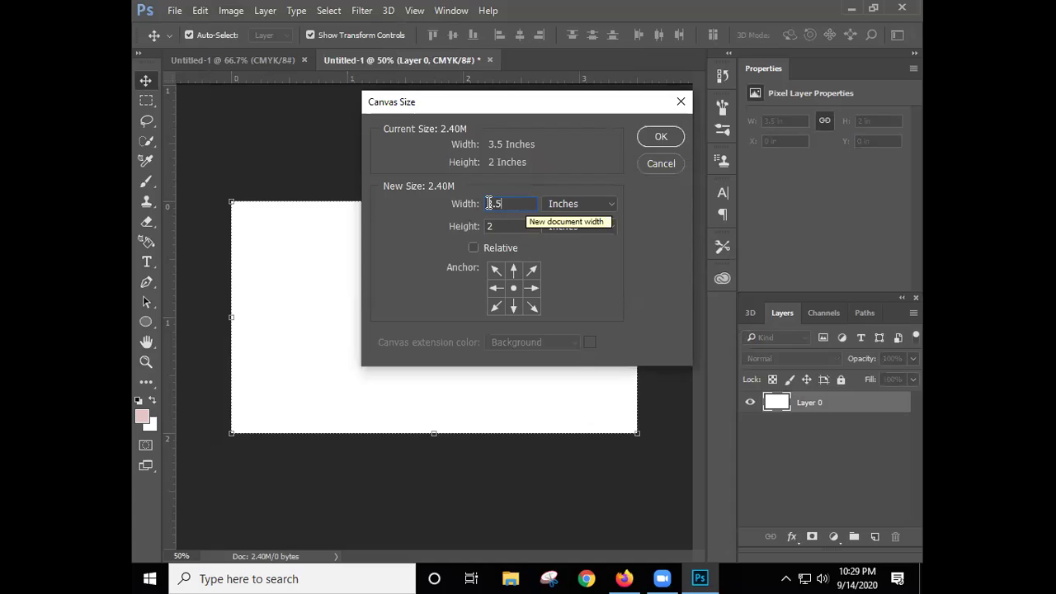
double_click(489, 203)
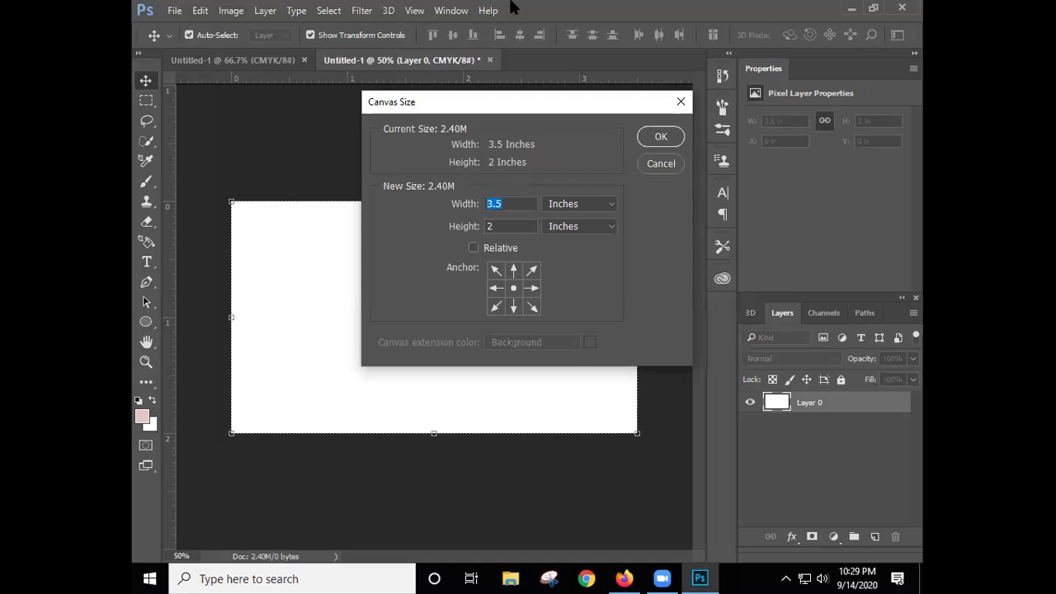
key("Escape")
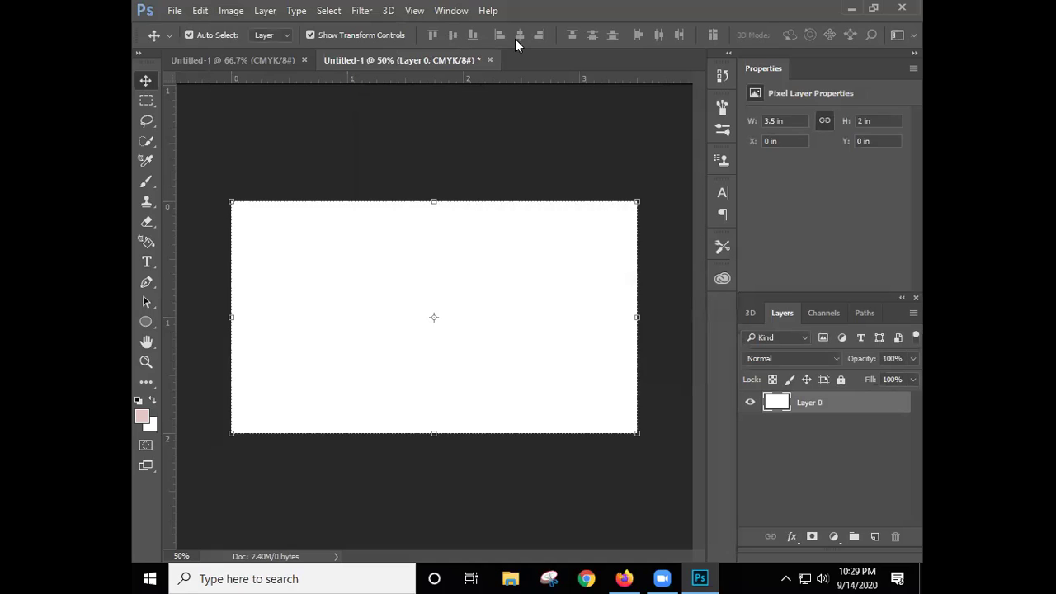
key("ctrl")
key("ctrl")
key("alt+Tab")
left_click(231, 11)
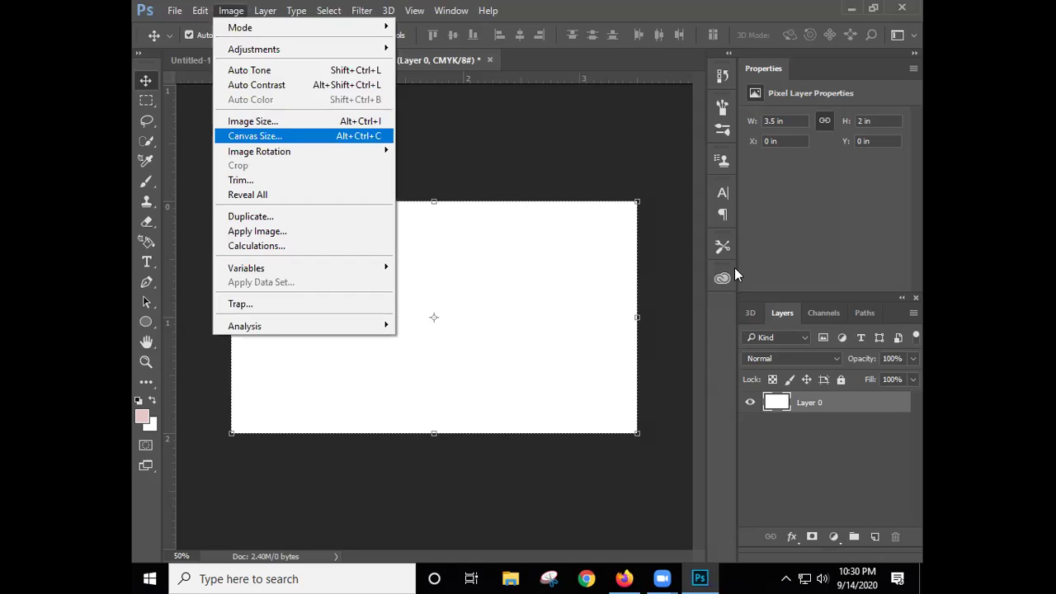
key("ctrl+alt+i")
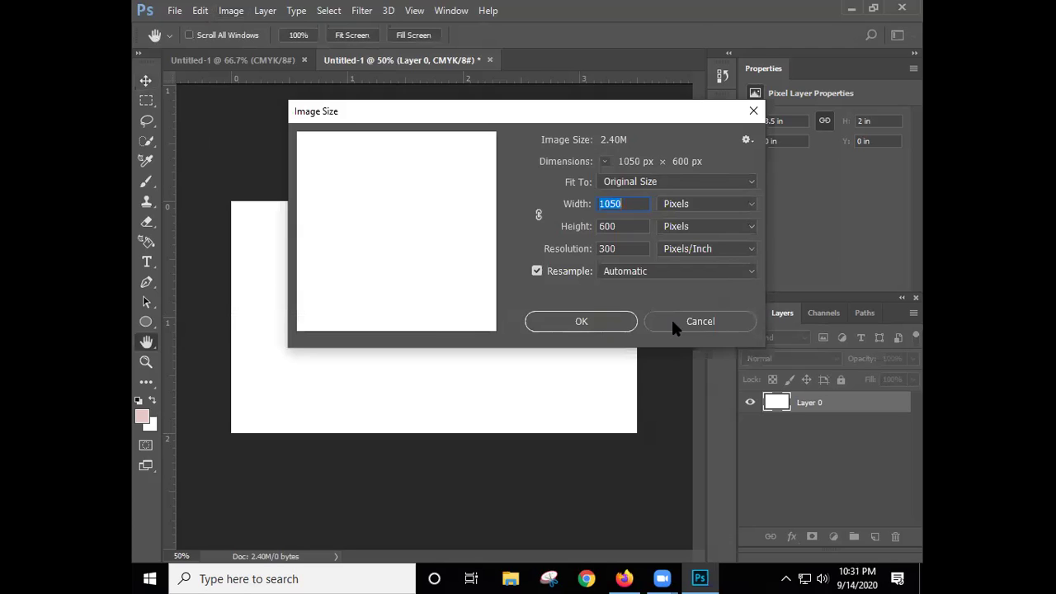
left_click(672, 321)
Try to set the canvas size to 0.125 × 0.125 inches, proceeding despite the clipping, and undo the change.
left_click(231, 10)
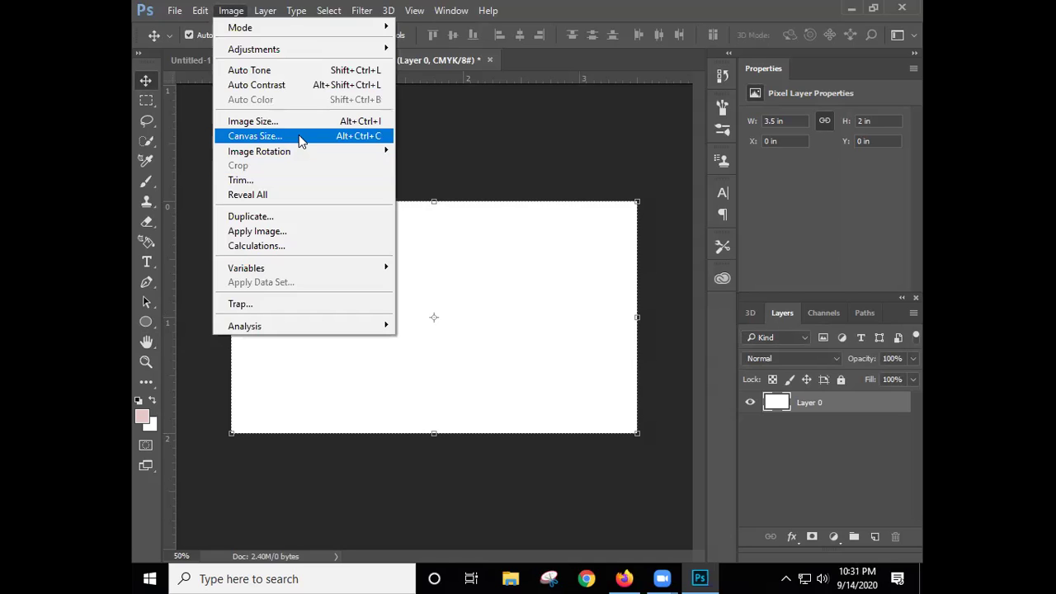
left_click(301, 140)
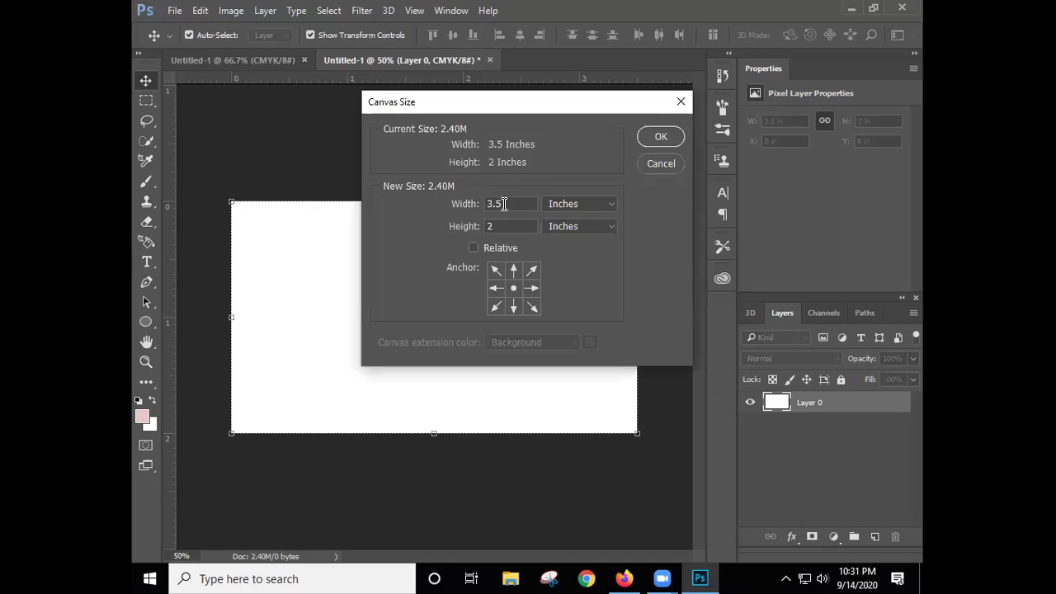
left_click(474, 206)
type("0.125")
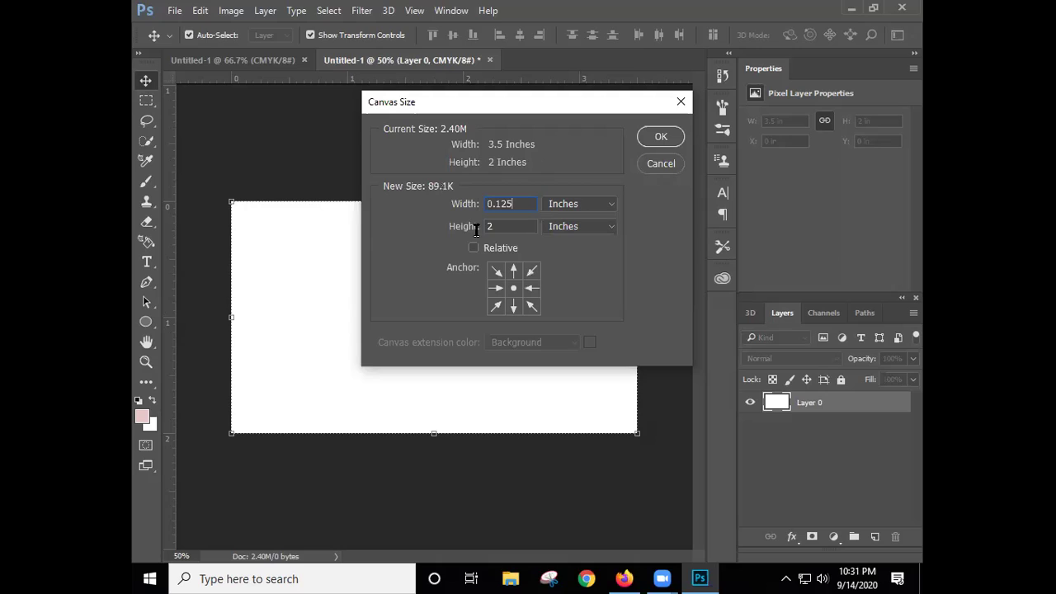
left_click(476, 231)
type("0.125")
left_click(656, 138)
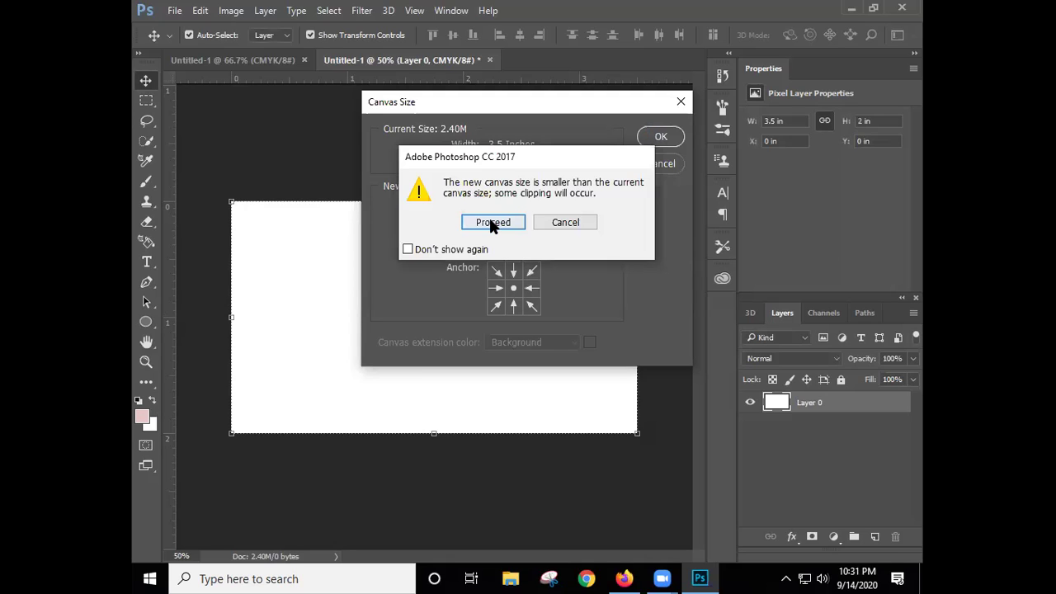
left_click(493, 224)
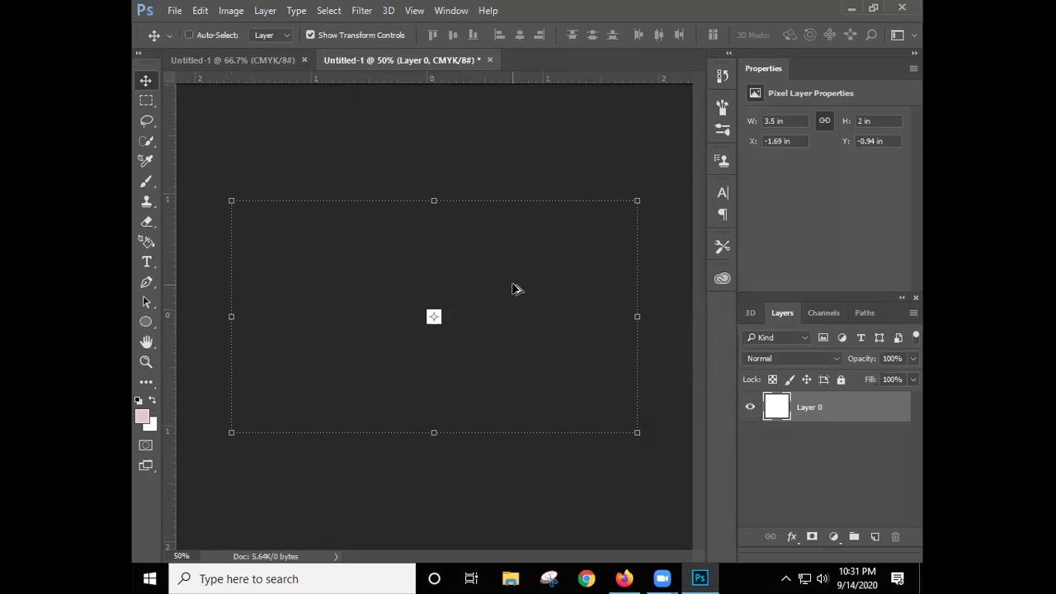
key("ctrl+alt+z")
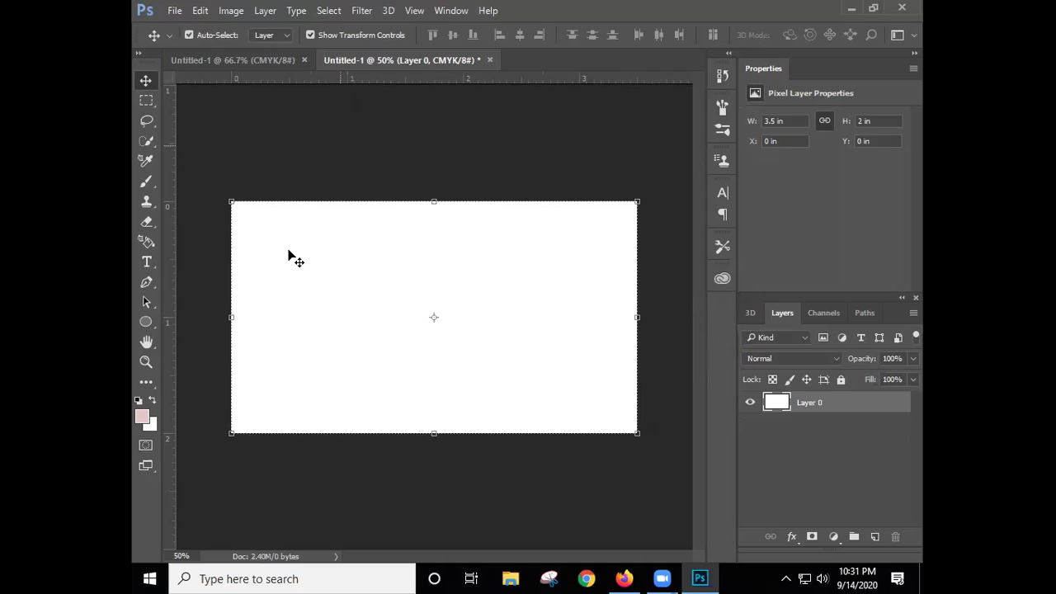
left_click(438, 436)
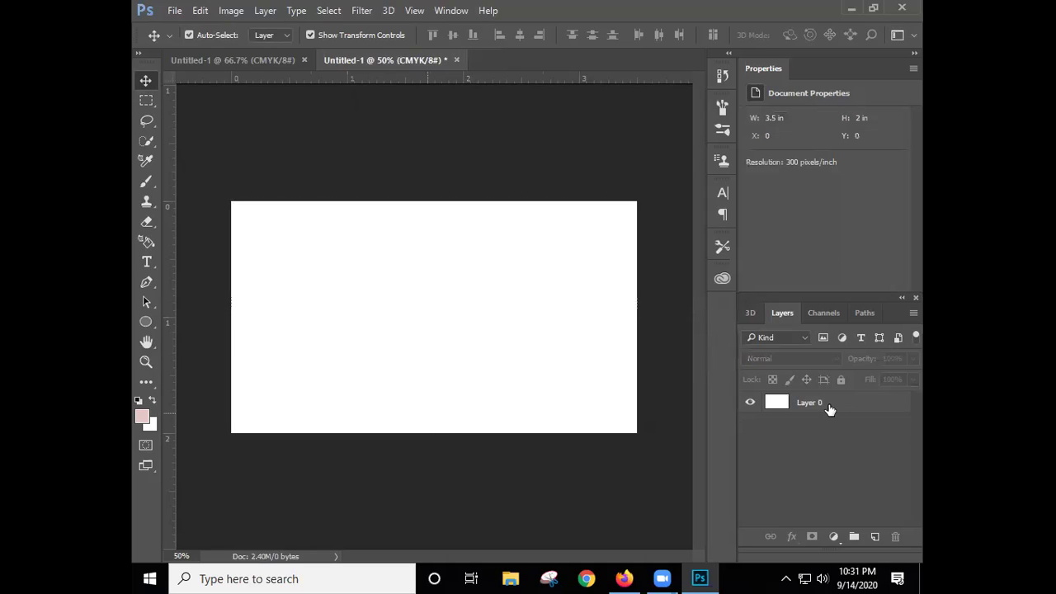
left_click(414, 277)
left_click(445, 470)
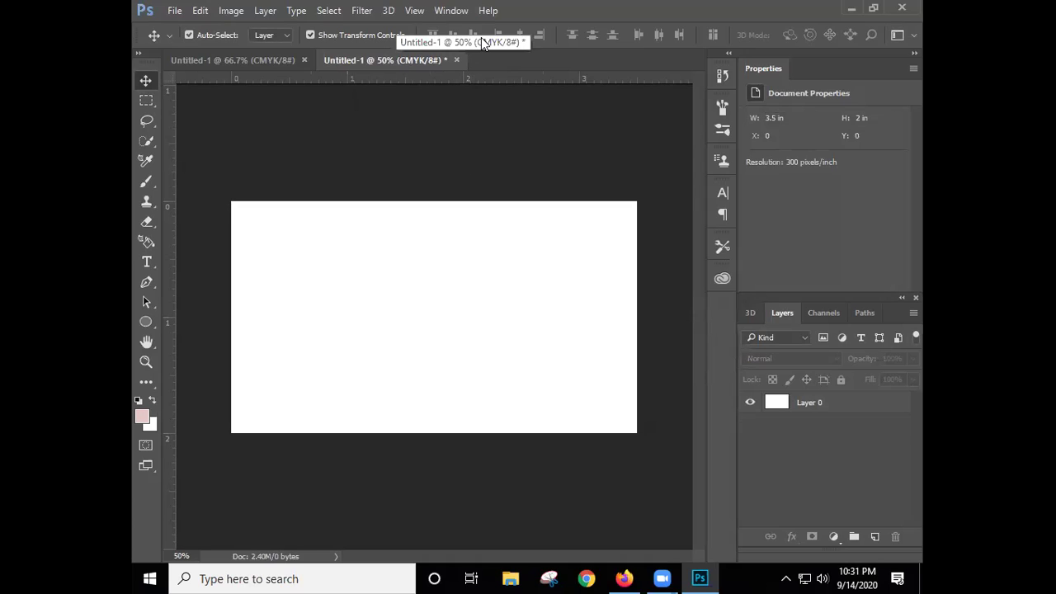
left_click(364, 255)
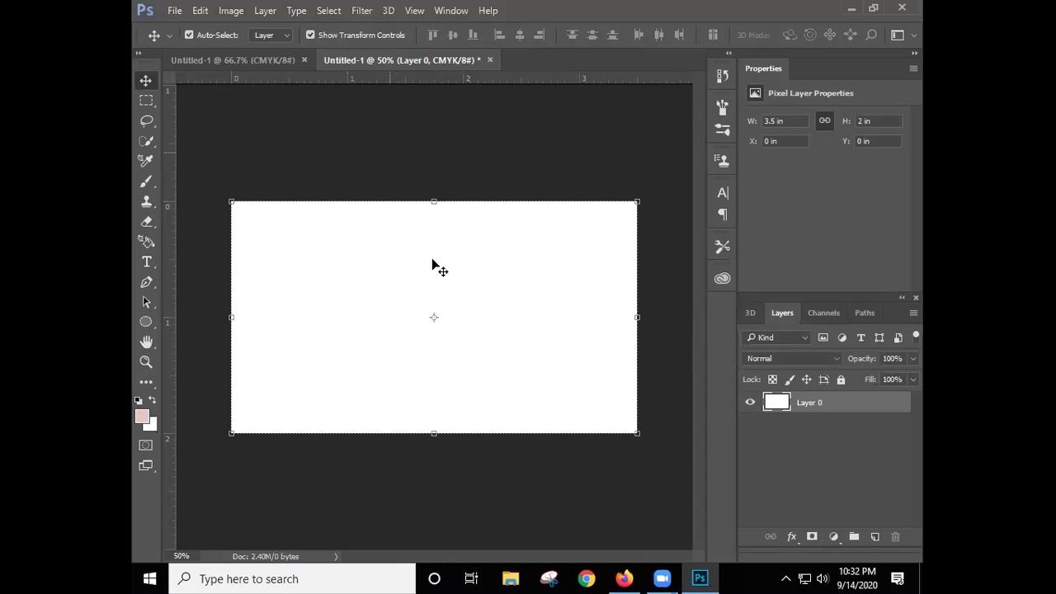
left_click(390, 153)
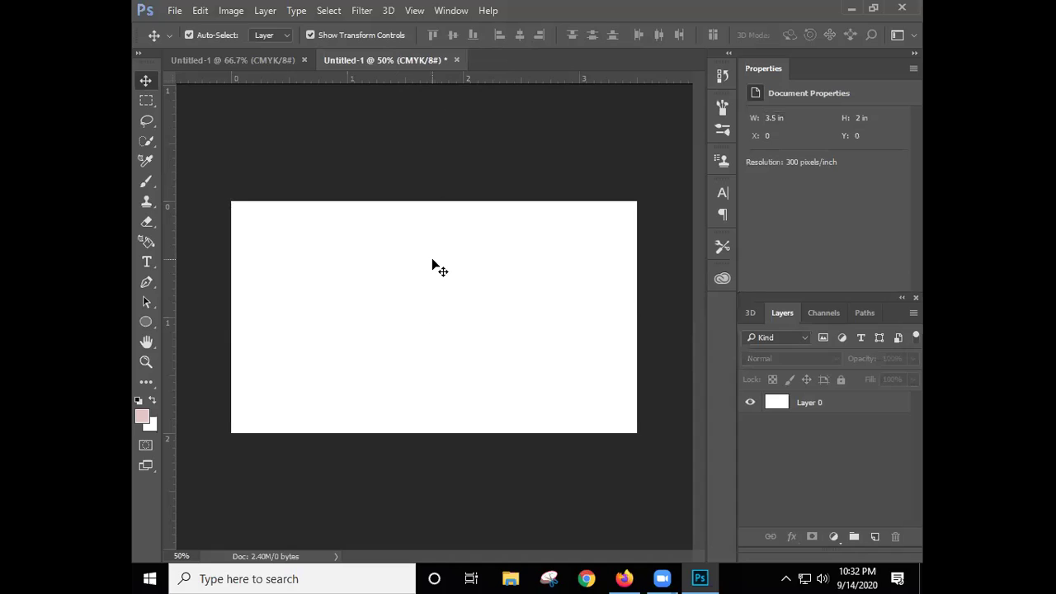
left_click(433, 259)
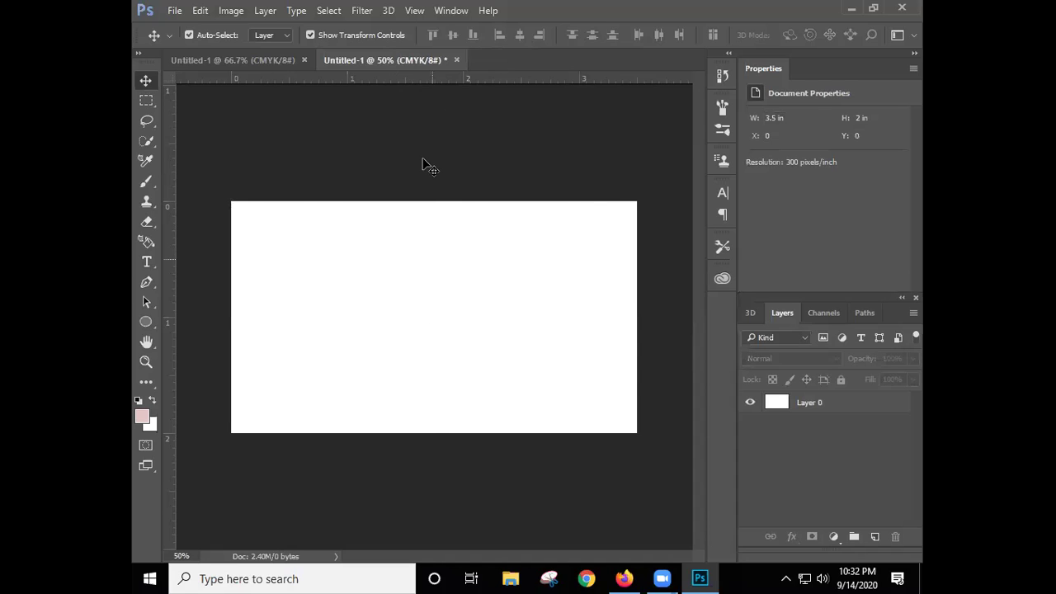
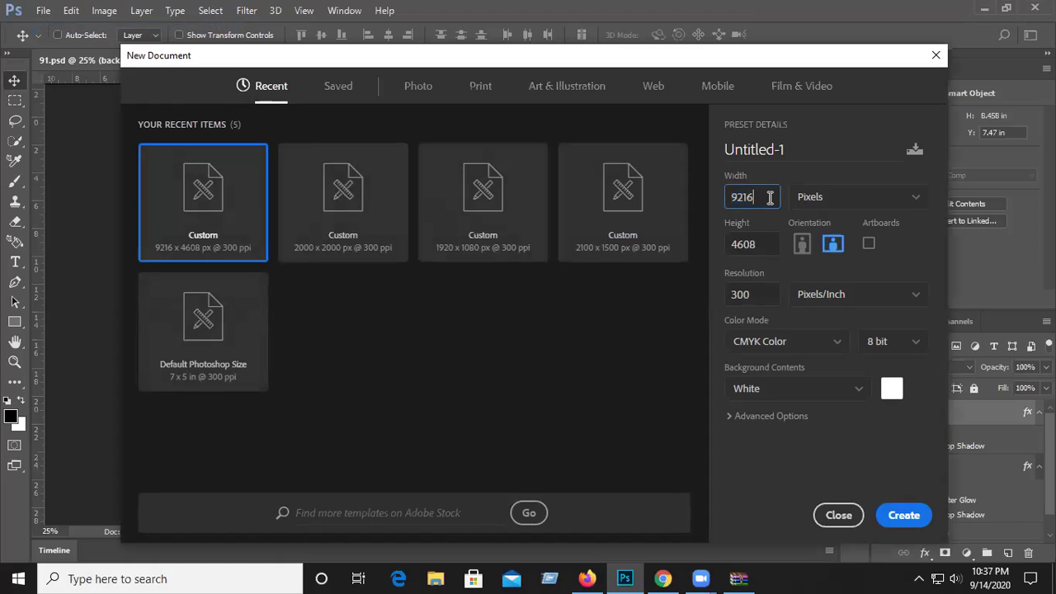
Set the new document's units to Inches, with a width of 3.5 and a height of 2.
double_click(770, 197)
left_click_drag(769, 200, 458, 203)
left_click(854, 201)
left_click(853, 249)
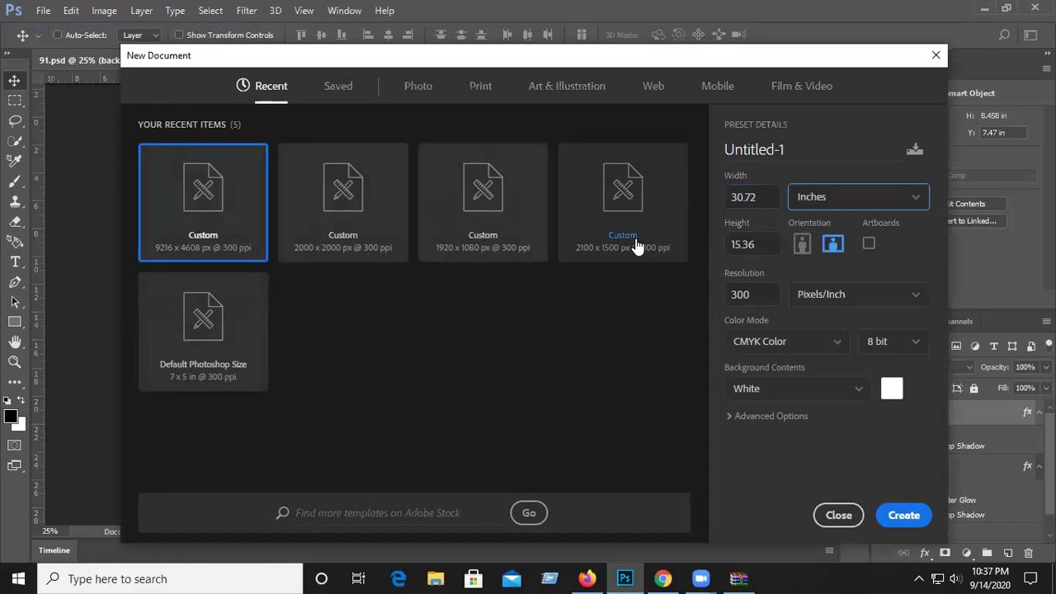
left_click(767, 198)
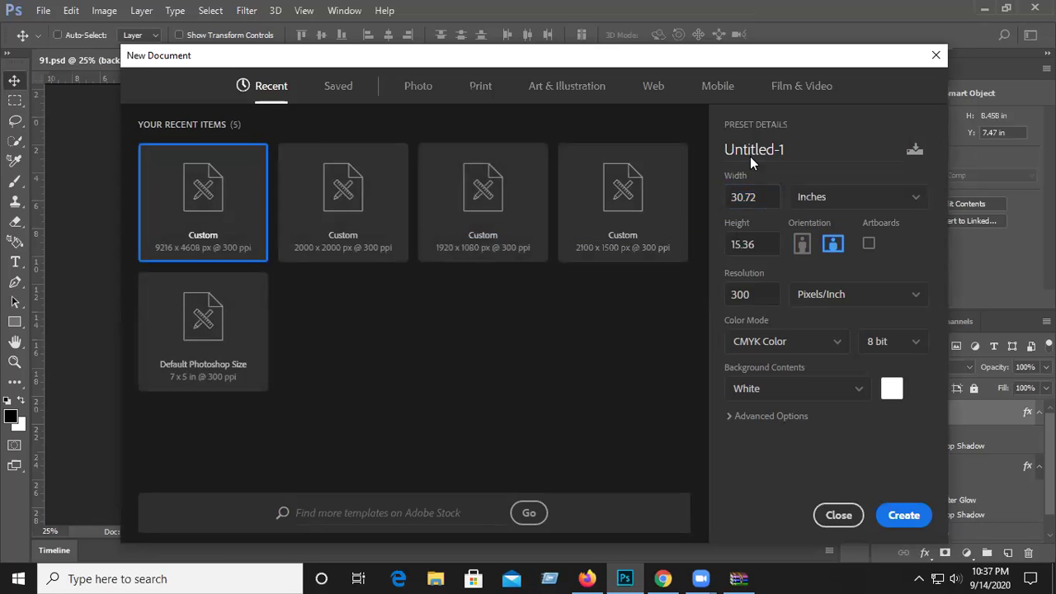
left_click(766, 198)
left_click(765, 242)
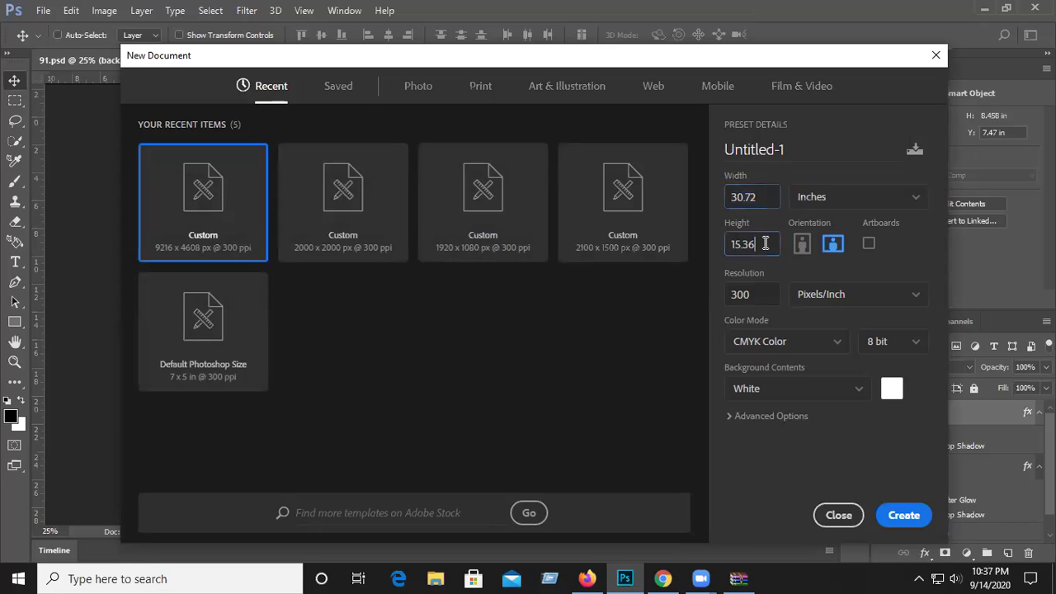
type("2")
left_click(769, 196)
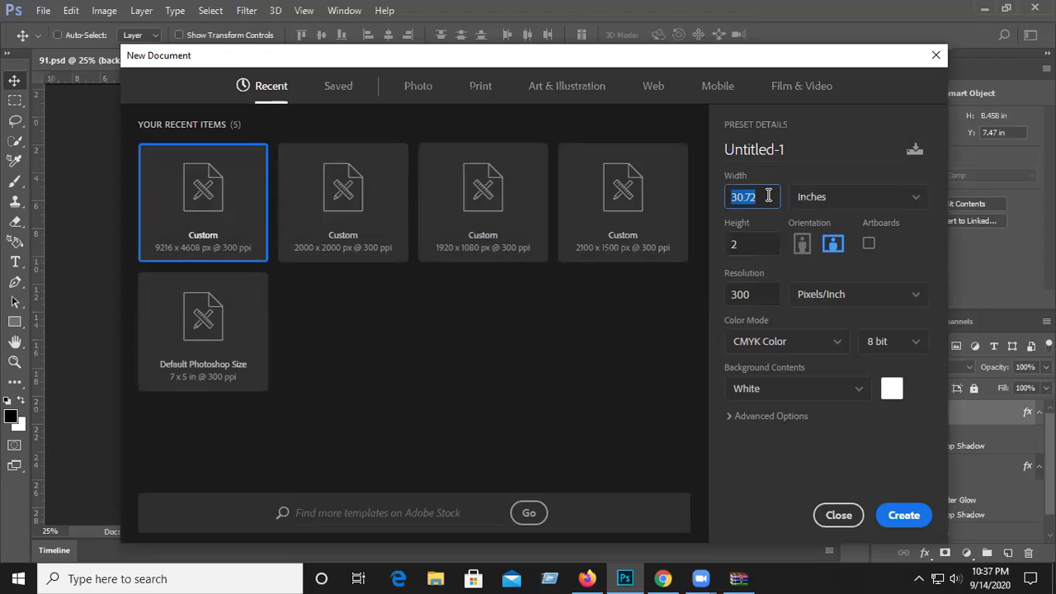
type("3.5")
Try the Grayscale and RGB Color modes for the new document, and switch back to CMYK Color.
left_click(779, 351)
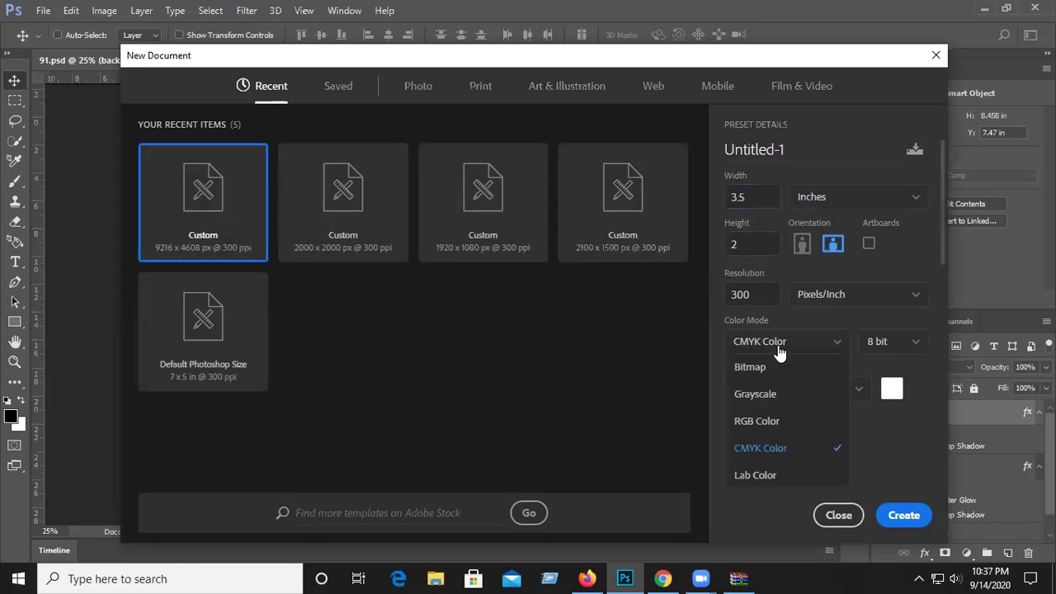
left_click(775, 395)
left_click(802, 355)
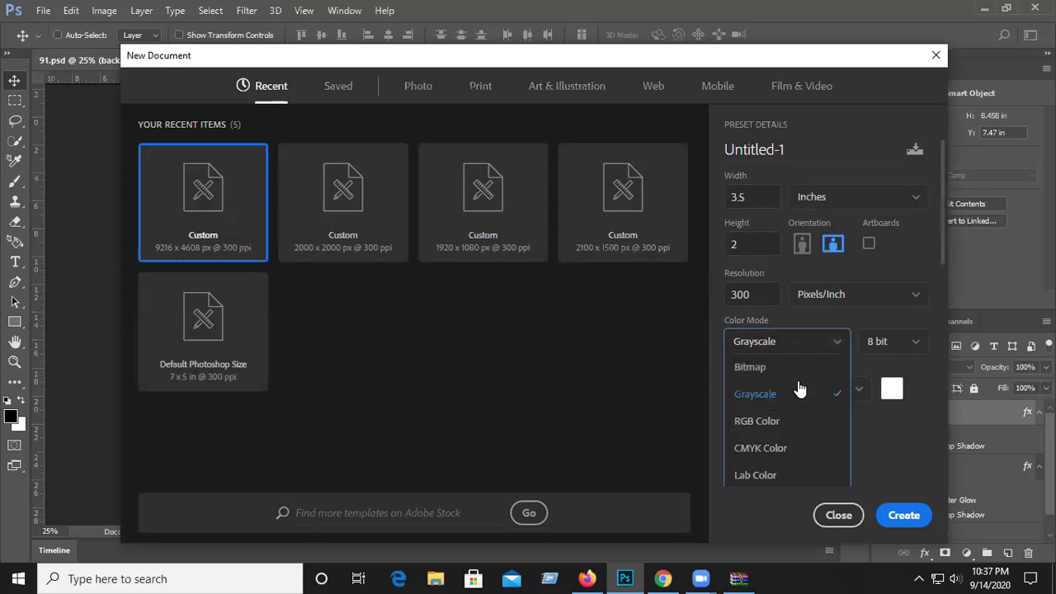
left_click(786, 423)
left_click(787, 353)
left_click(801, 446)
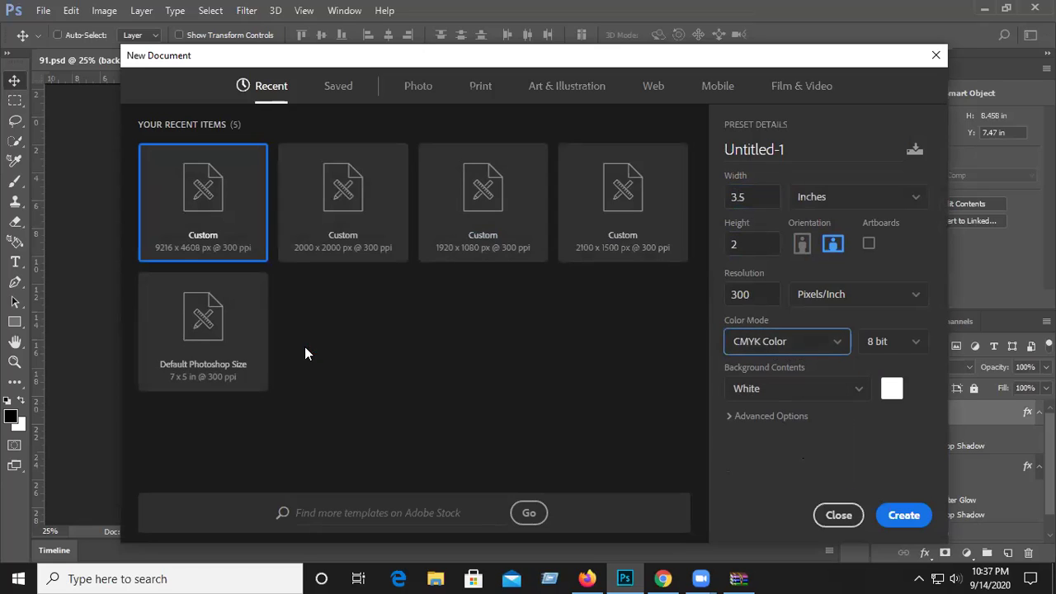
Set the new document's color mode to RGB Color and create the document.
left_click(766, 340)
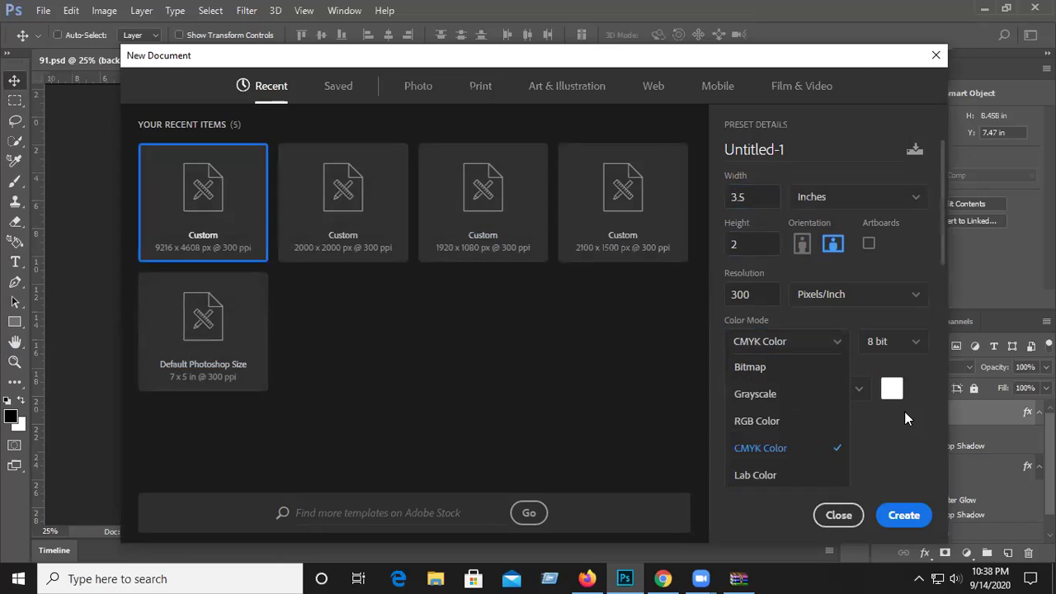
left_click(767, 423)
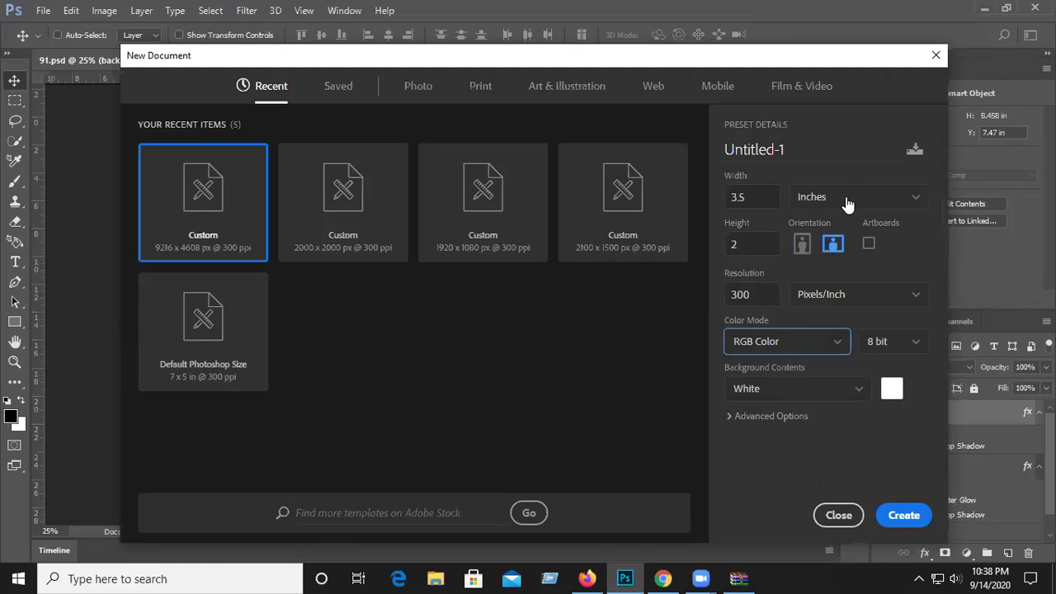
left_click(906, 524)
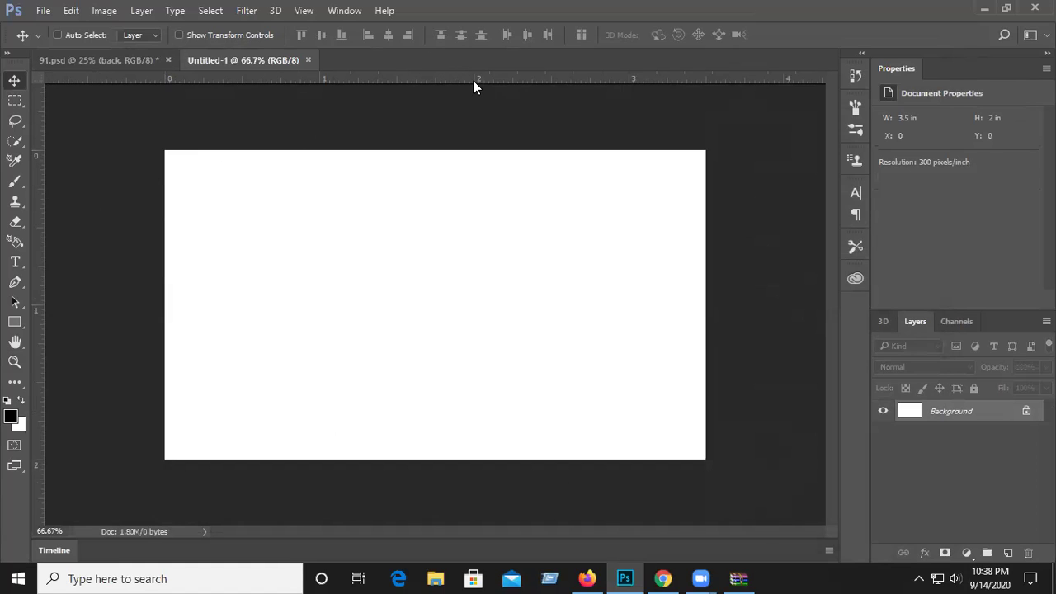
Place guides along all four edges of the blank card, with the rulers shown.
key("ctrl+r")
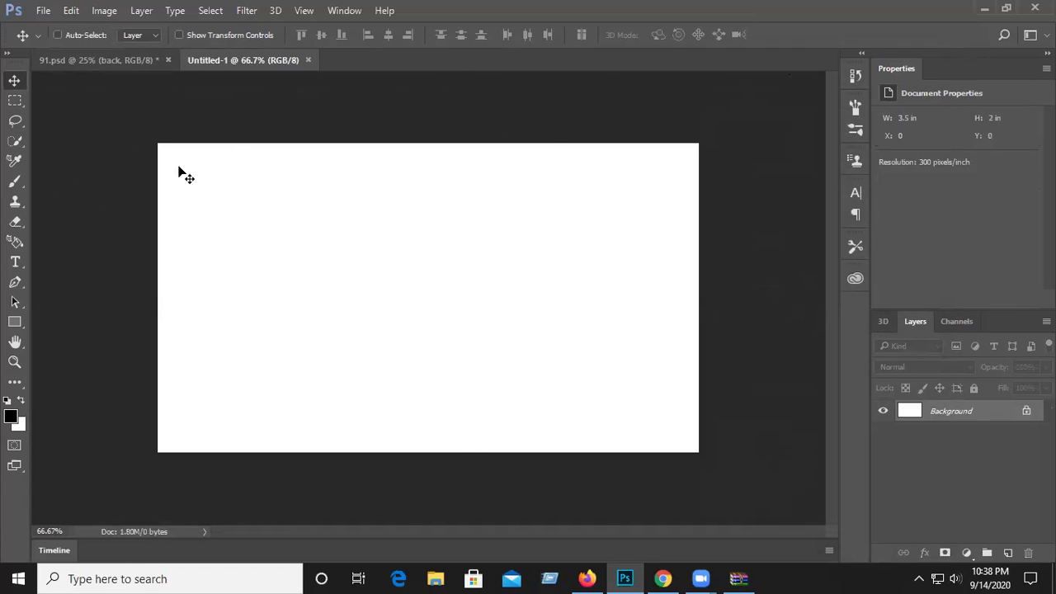
key("ctrl+r")
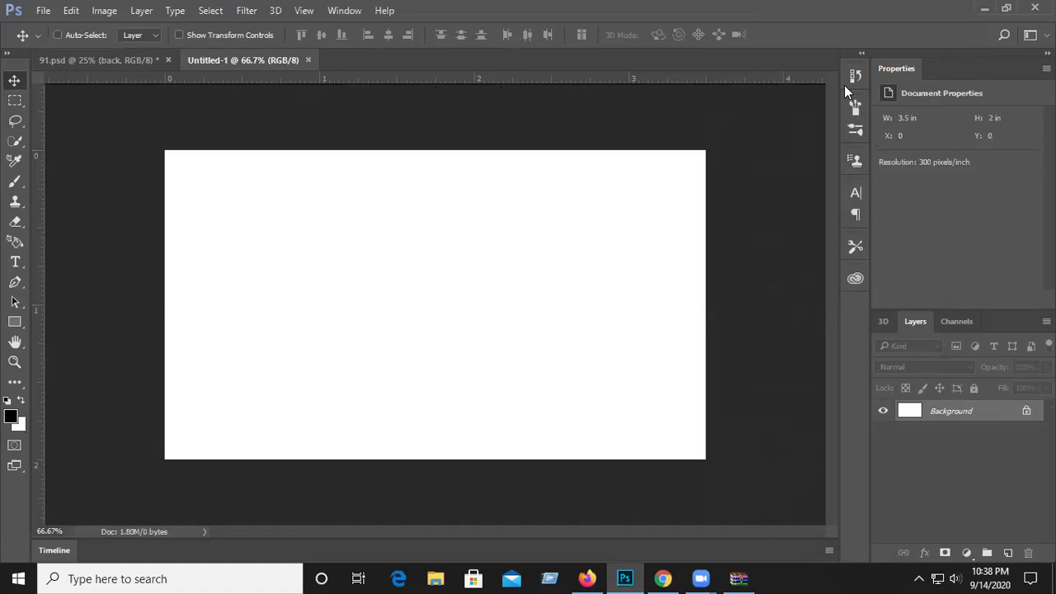
left_click_drag(514, 79, 514, 150)
left_click_drag(44, 262, 707, 289)
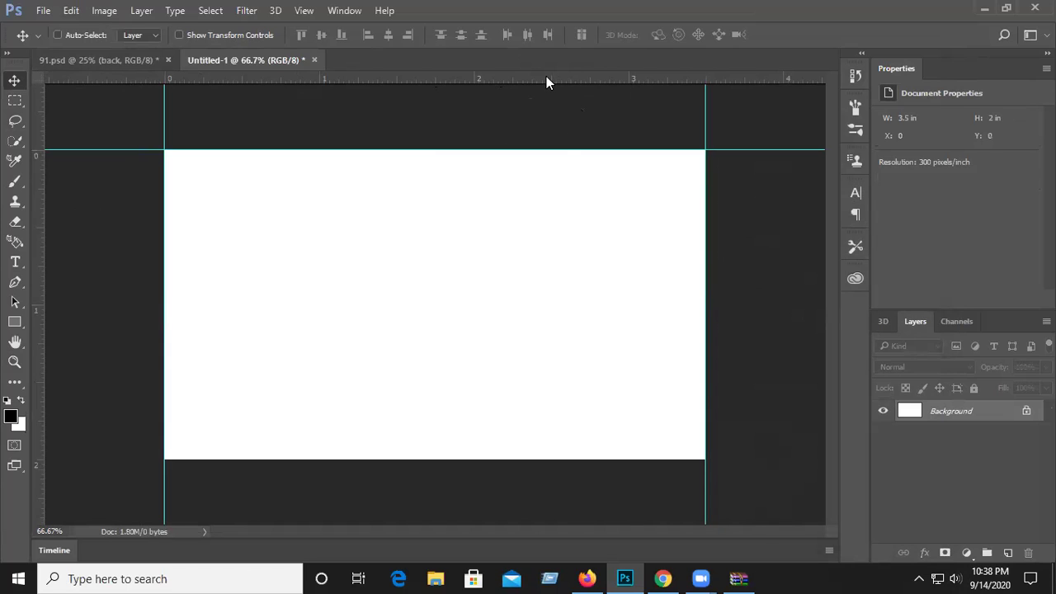
left_click_drag(547, 79, 595, 464)
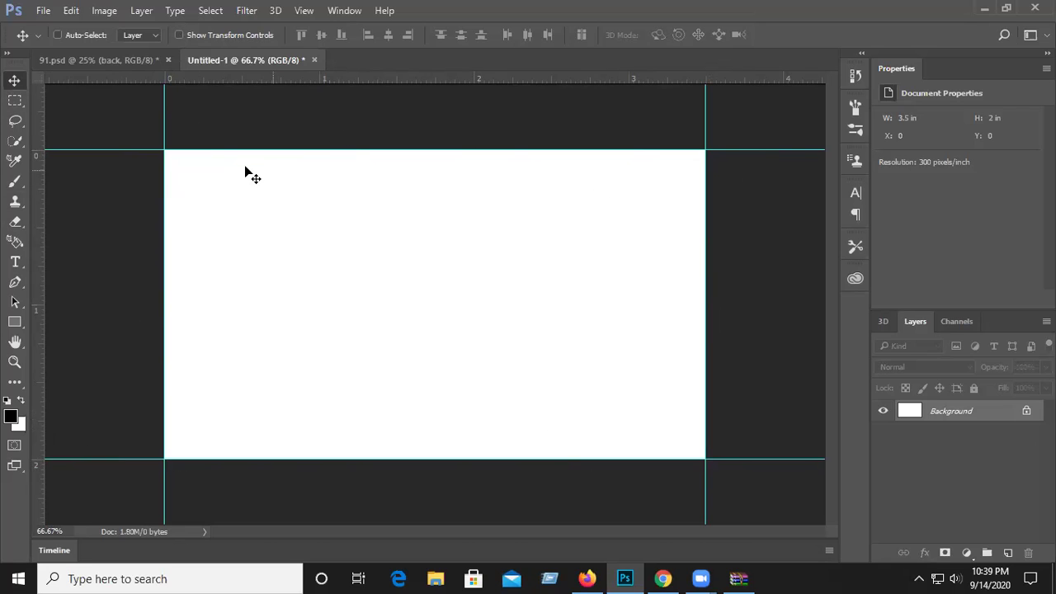
Enlarge the canvas by .125 inches in both width and height using the Relative option for the bleed area.
left_click(110, 18)
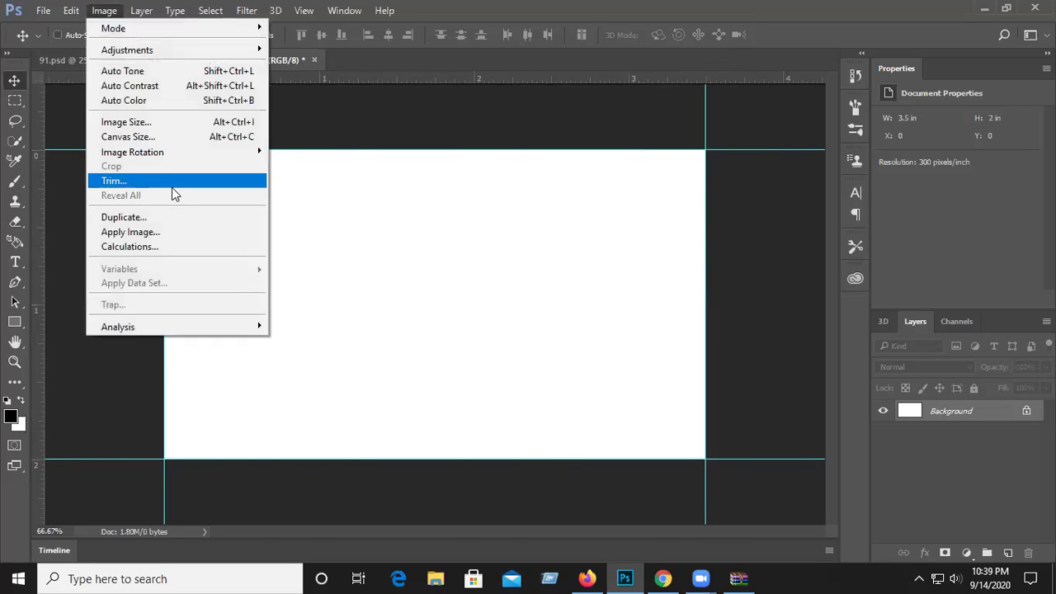
left_click(169, 137)
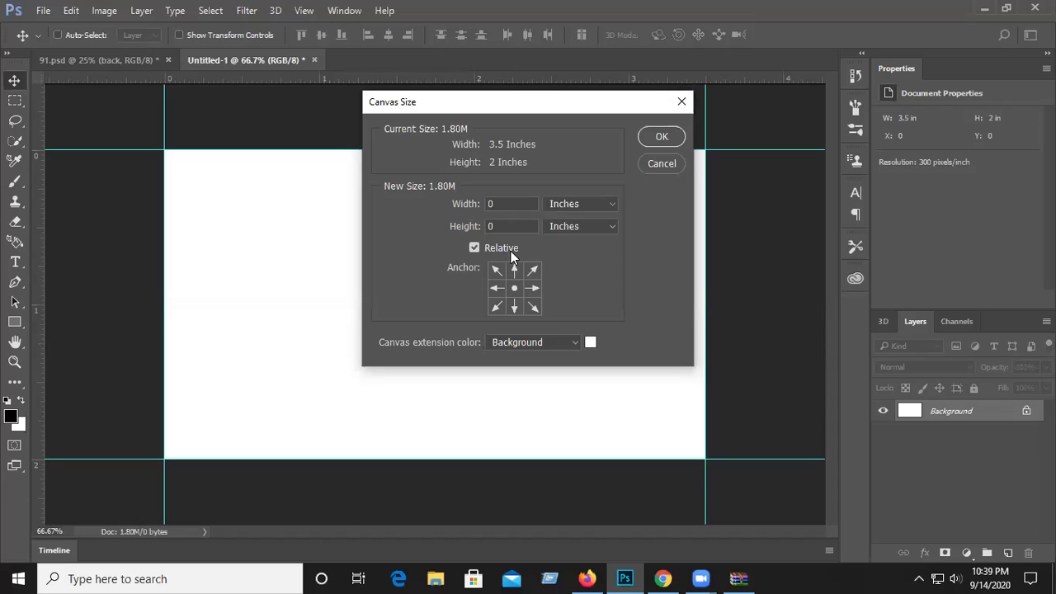
left_click(474, 250)
left_click(474, 247)
left_click_drag(497, 207, 469, 229)
left_click_drag(523, 205, 508, 203)
type(".125")
key("Tab")
type(".125")
left_click(667, 137)
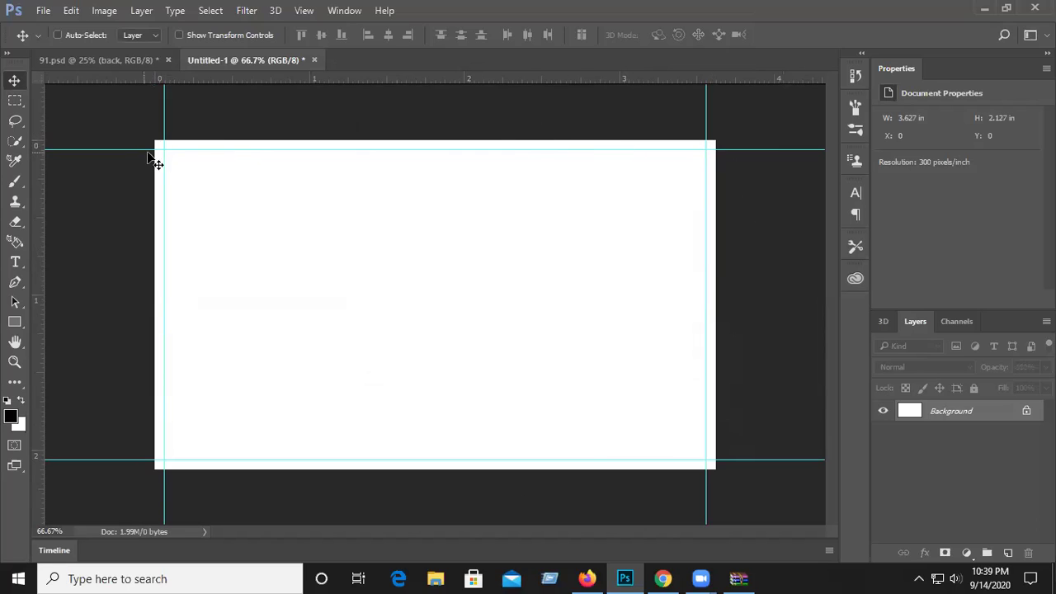
Place a second set of guides along the four outer edges of the enlarged canvas.
left_click_drag(40, 229, 154, 245)
left_click_drag(338, 78, 355, 140)
left_click_drag(37, 200, 715, 267)
left_click_drag(419, 79, 502, 469)
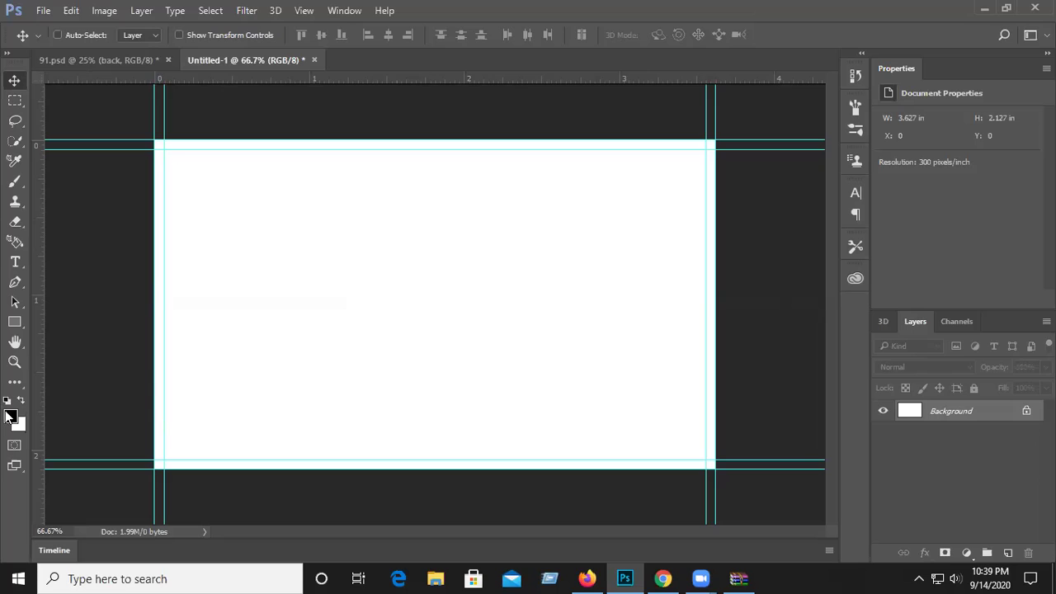
Set up the Rectangle tool for drawing shapes with a black fill and no stroke.
left_click(14, 361)
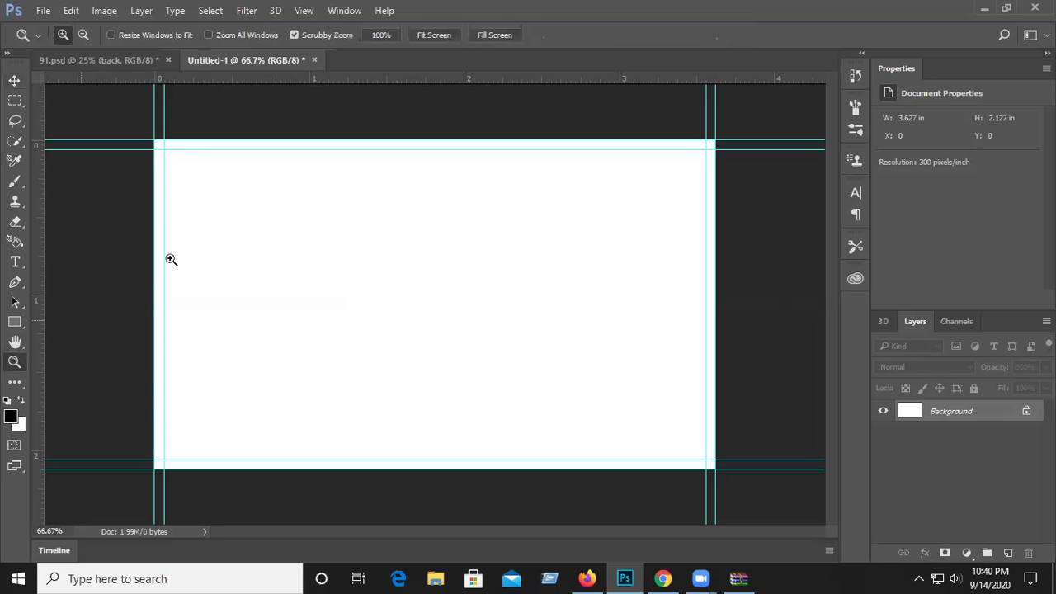
left_click(168, 157)
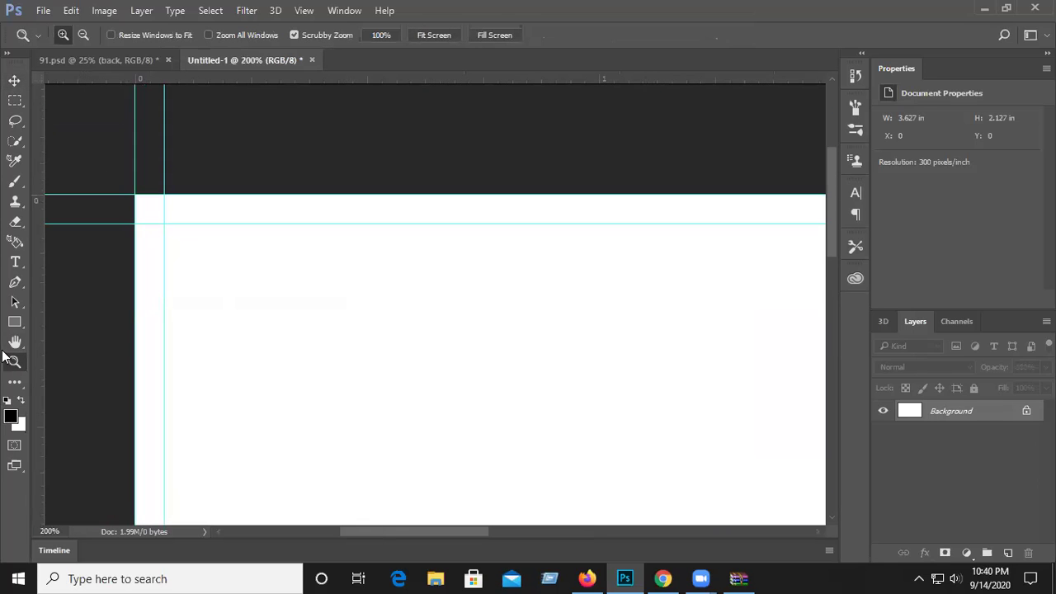
left_click(14, 322)
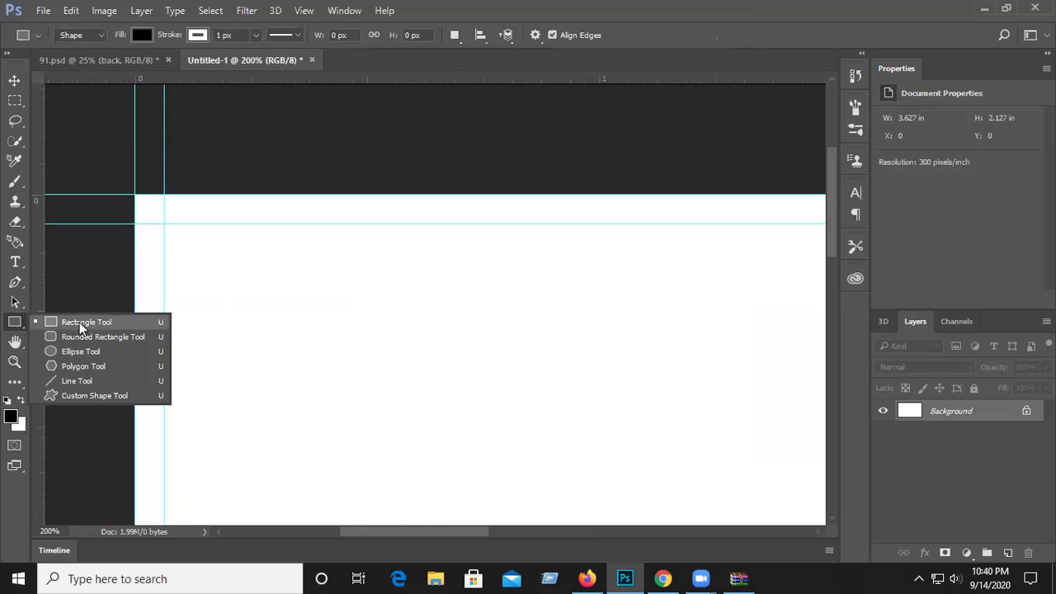
left_click(79, 321)
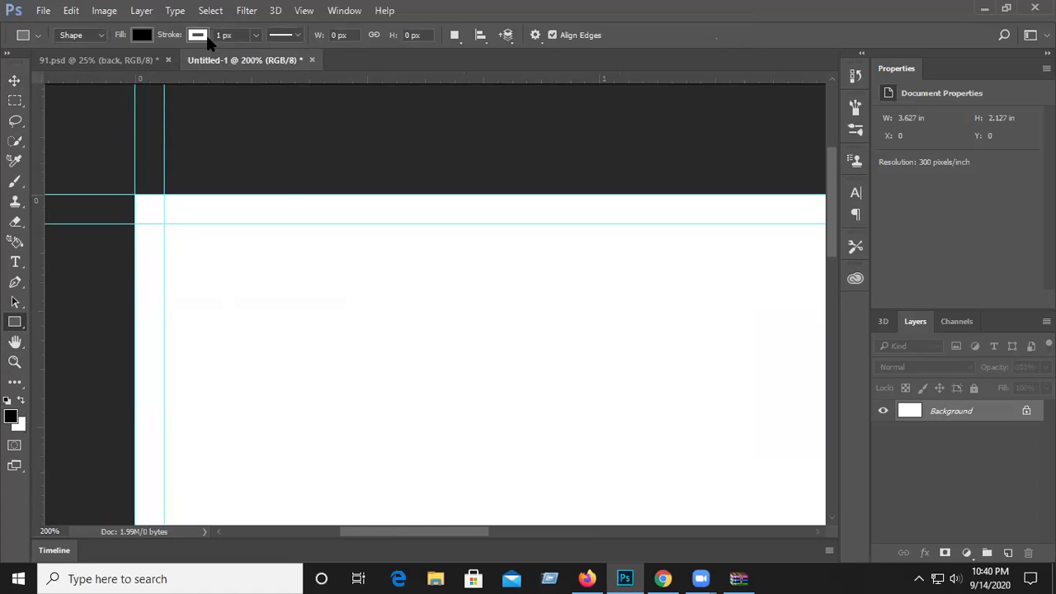
left_click(198, 34)
left_click(133, 66)
left_click(142, 35)
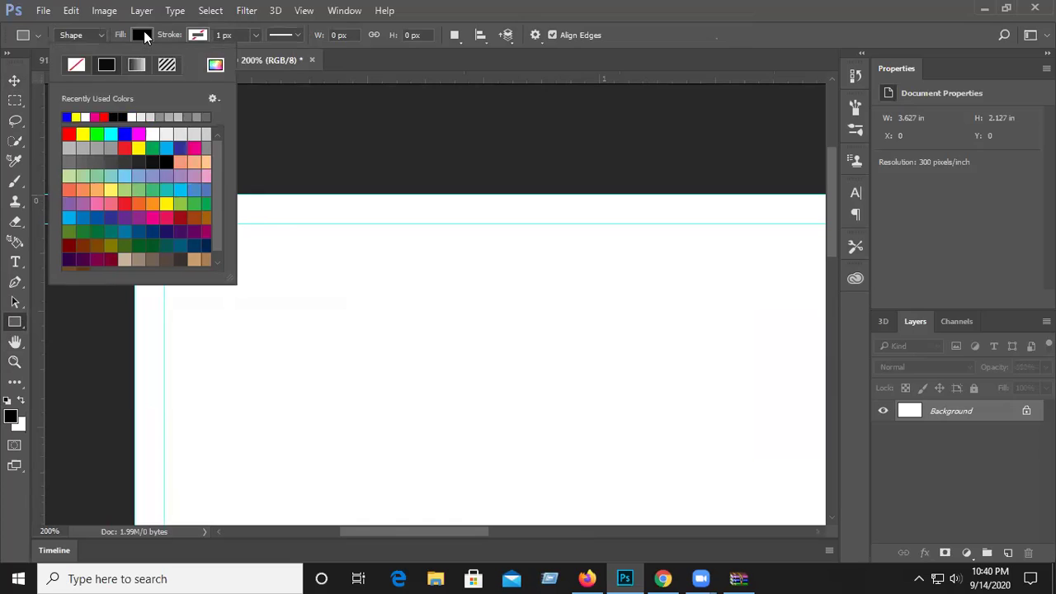
left_click(145, 35)
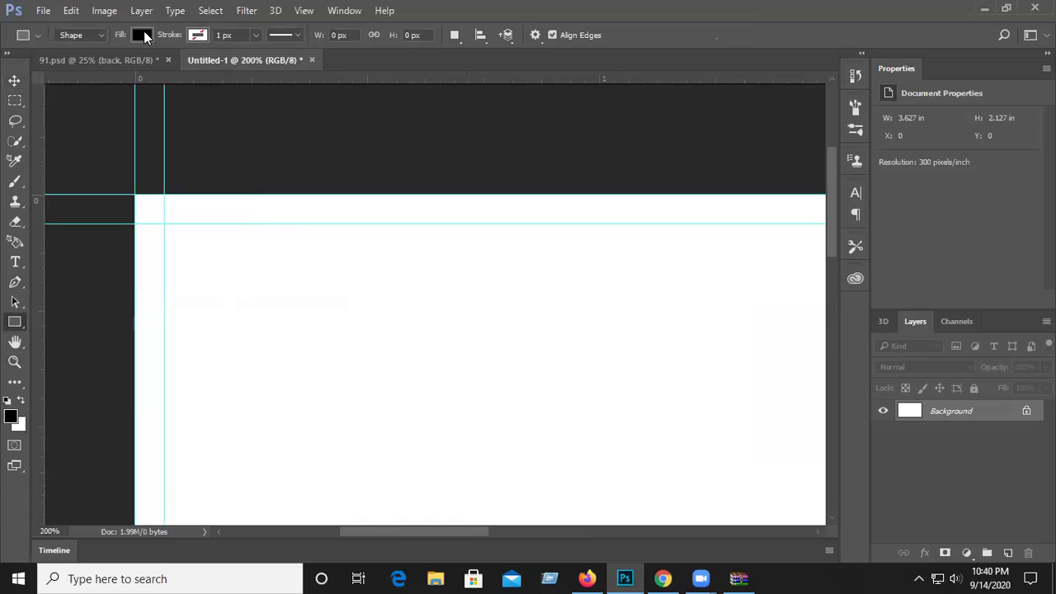
left_click(467, 292)
left_click_drag(507, 185, 351, 185)
type("0.125 ")
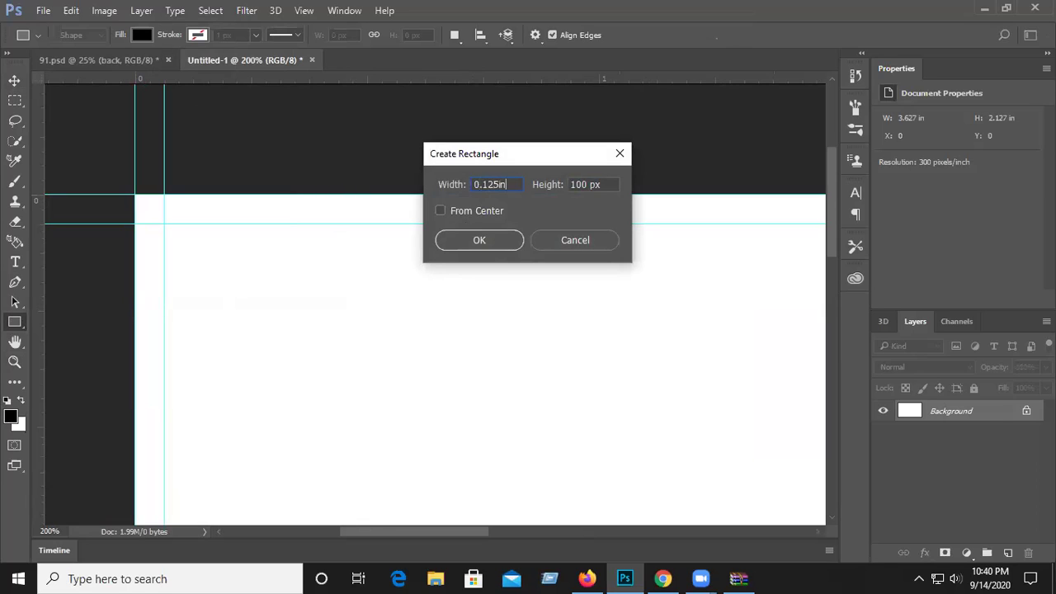
type("in")
left_click(610, 184)
left_click_drag(611, 184, 501, 185)
type("0.125in")
left_click(566, 238)
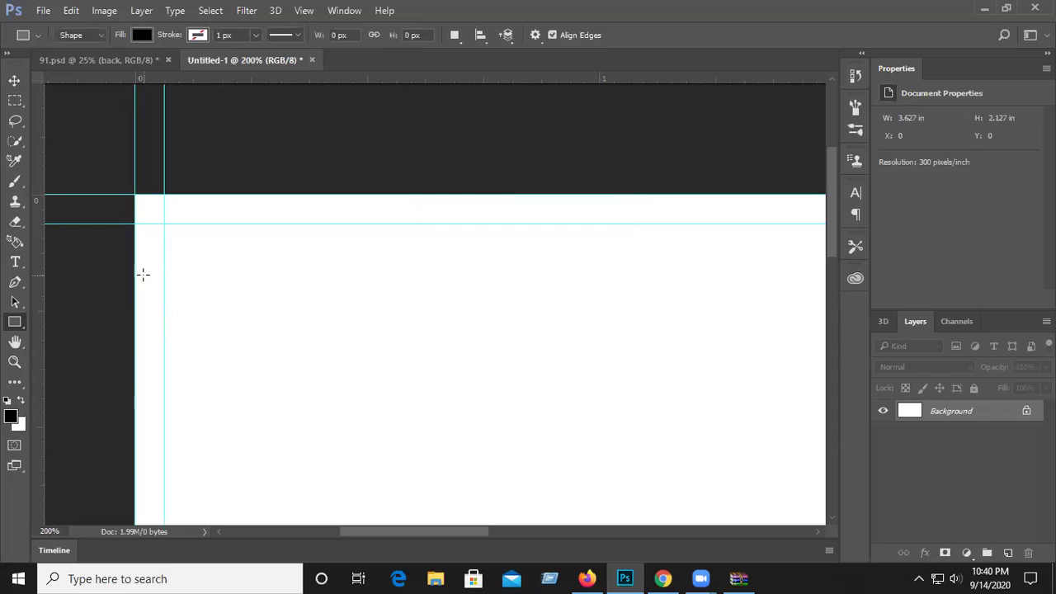
Create a black square of 0.125 × 0.125 in on the card and delete it again.
right_click(12, 323)
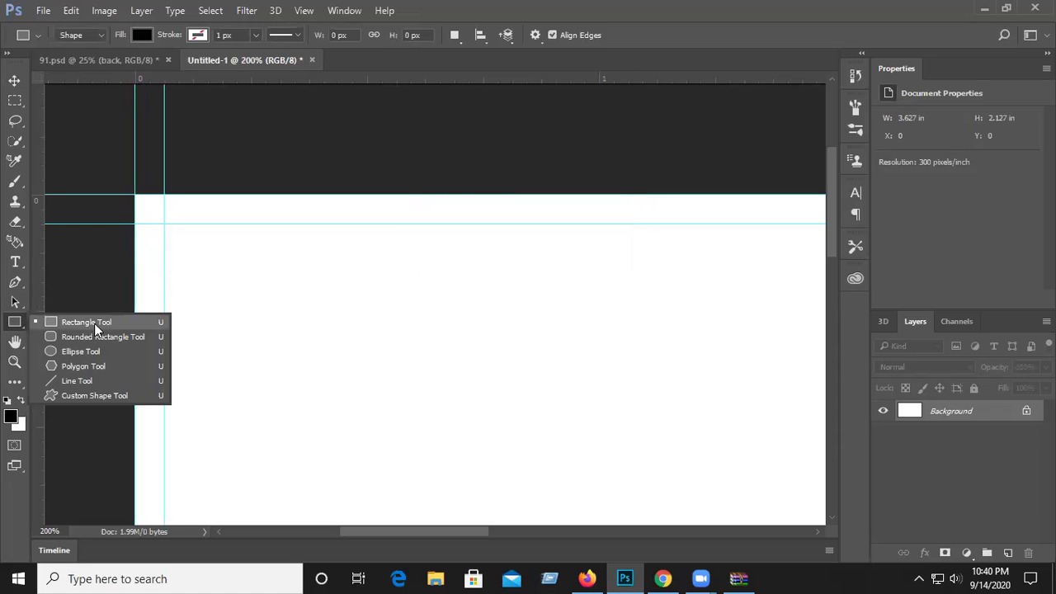
left_click(94, 323)
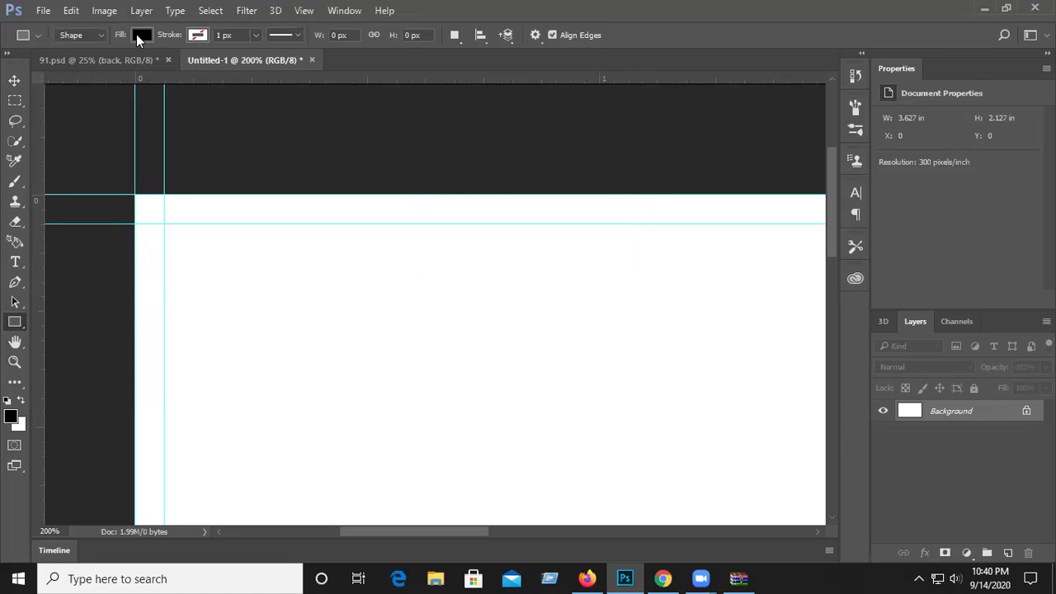
left_click(424, 316)
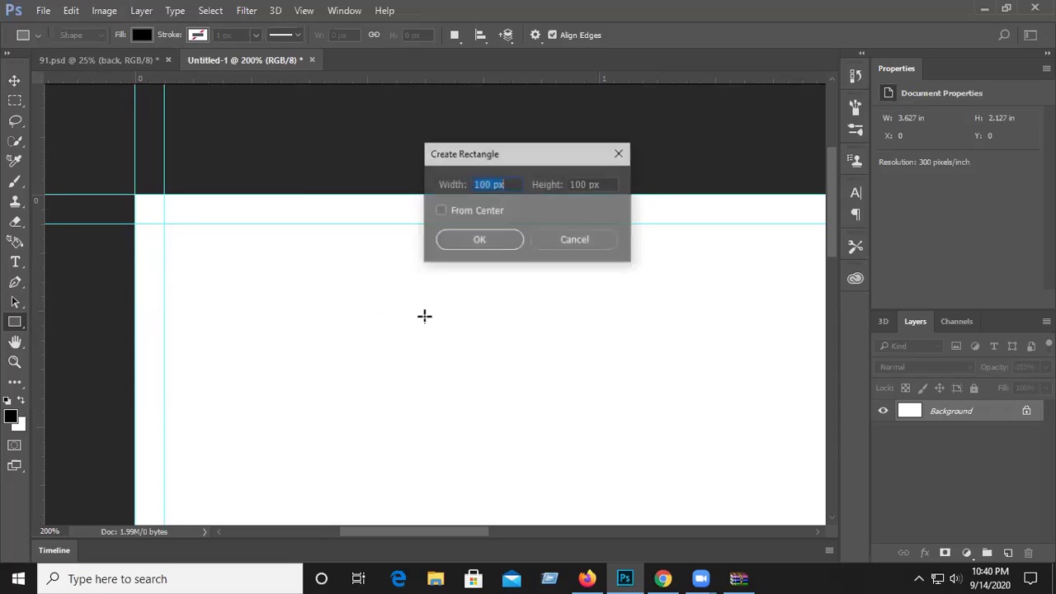
left_click(513, 184)
left_click_drag(513, 183, 354, 193)
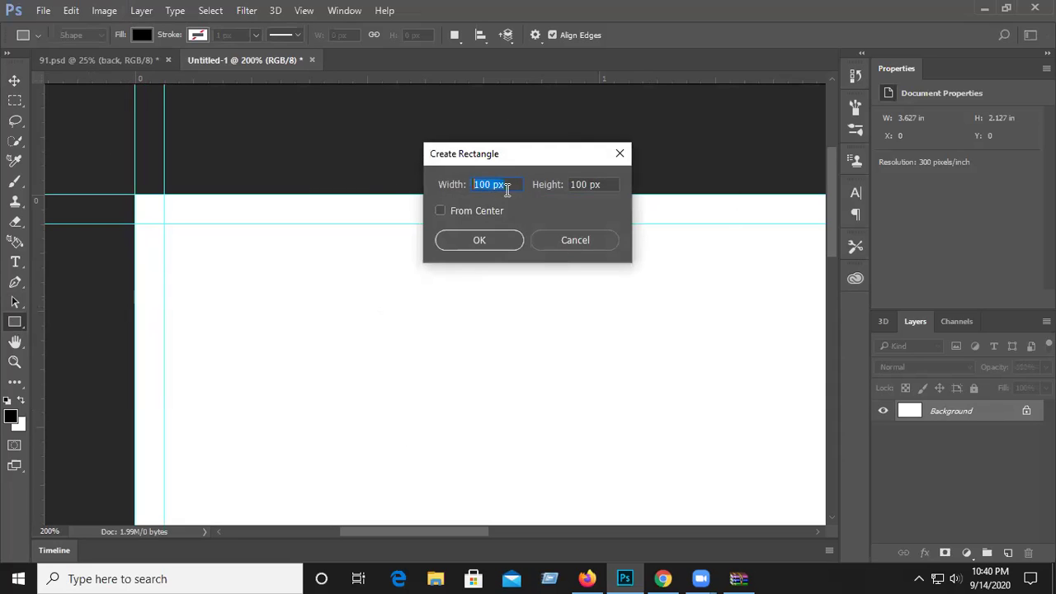
type("0.")
type(".125")
key("Tab")
type(".125in")
left_click(478, 241)
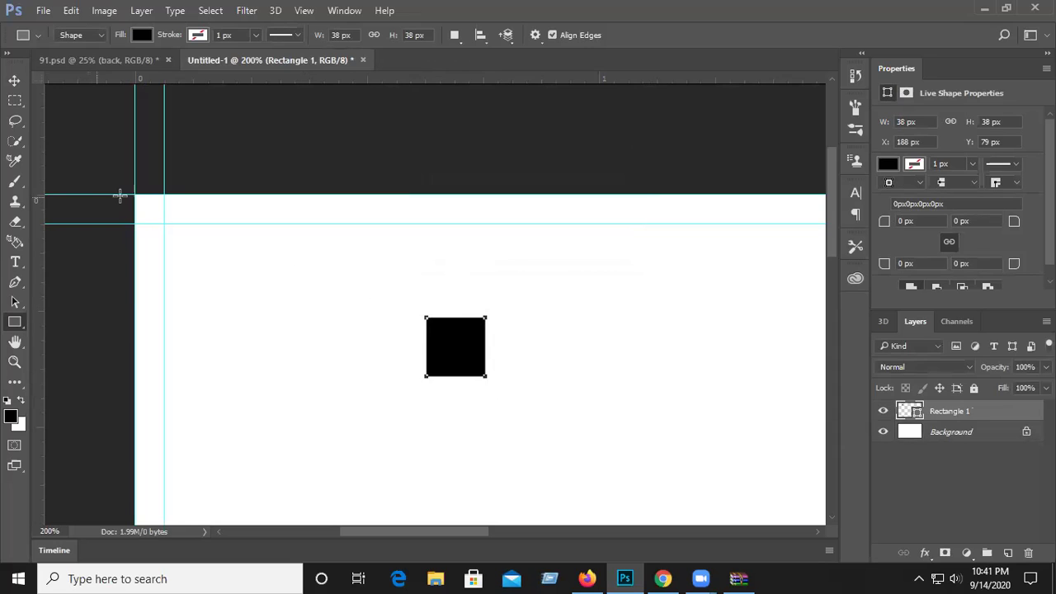
left_click(14, 80)
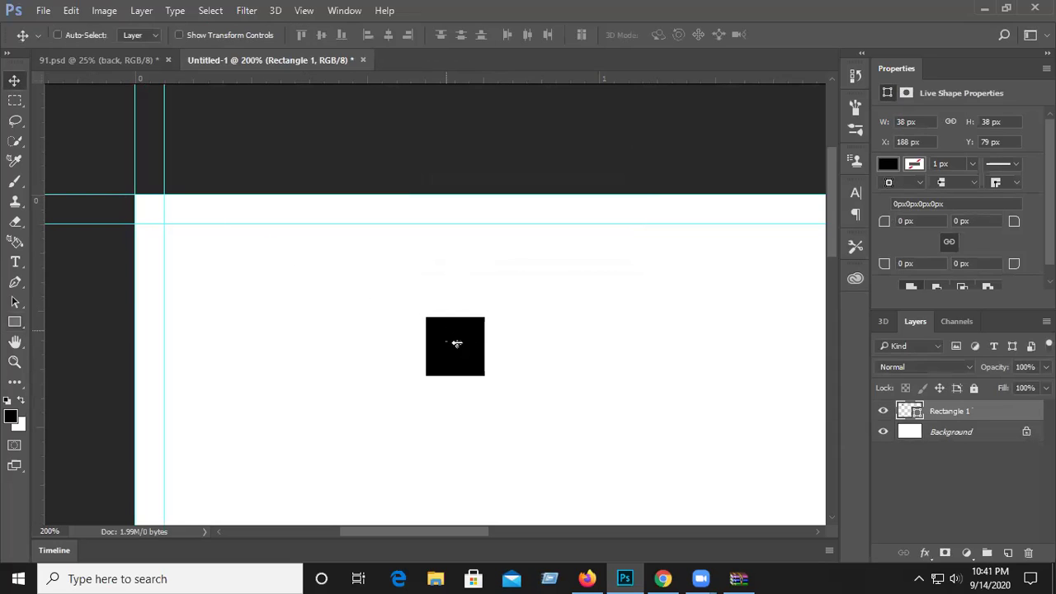
key("Delete")
Create a black rectangle shape 0.125 in wide and 0.125 in high on the card.
left_click(18, 322)
left_click(565, 319)
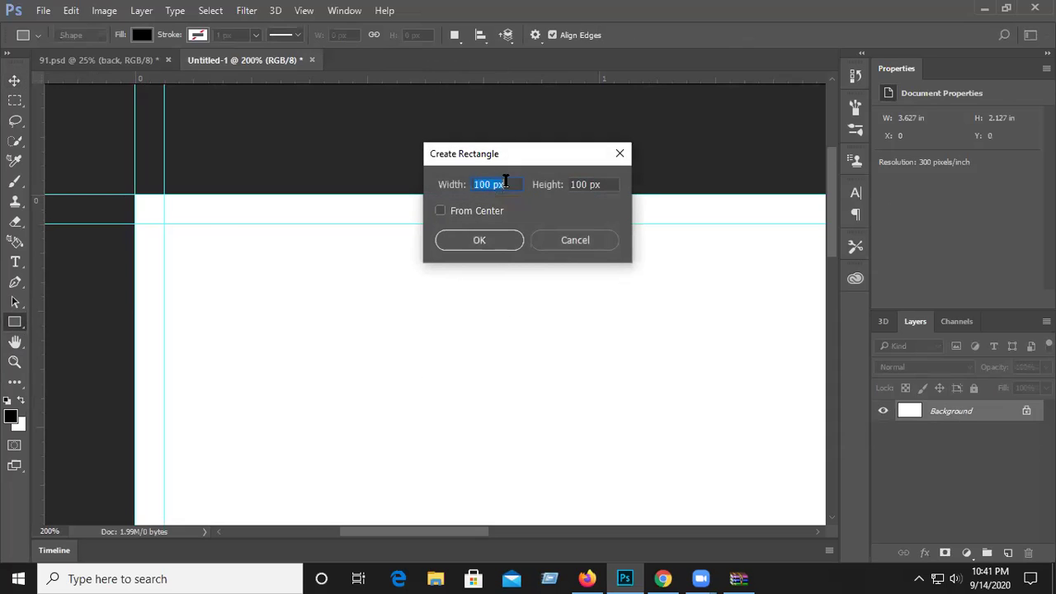
type("0.125in")
left_click(611, 183)
left_click_drag(610, 183, 556, 177)
type("0.125")
left_click(463, 241)
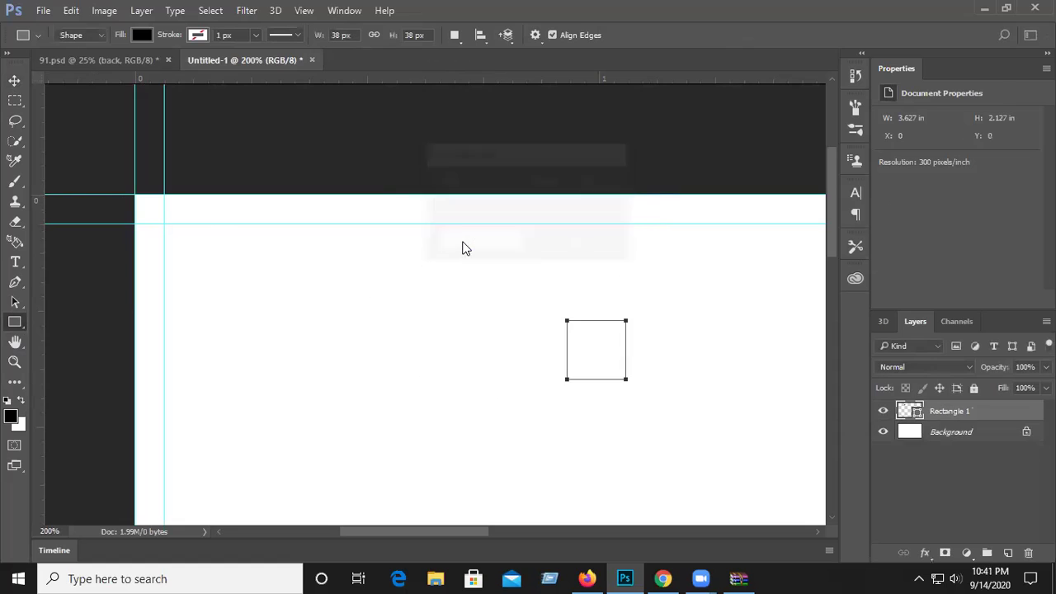
Snap the black square into the upper-left corner of the inner guides and move it back out onto the card.
left_click(14, 80)
left_click_drag(585, 347, 196, 258)
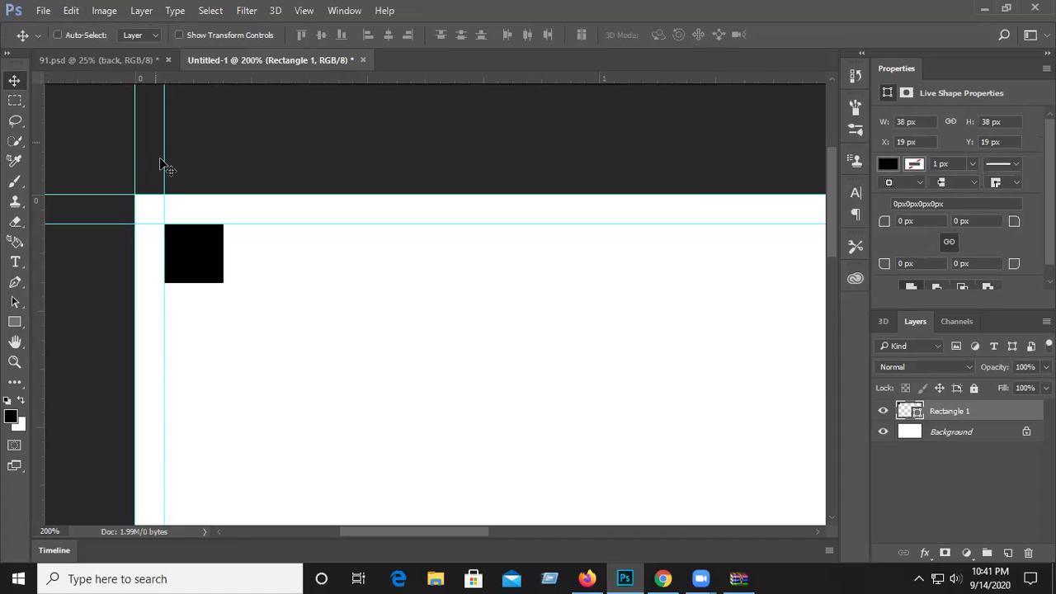
left_click_drag(187, 269, 328, 339)
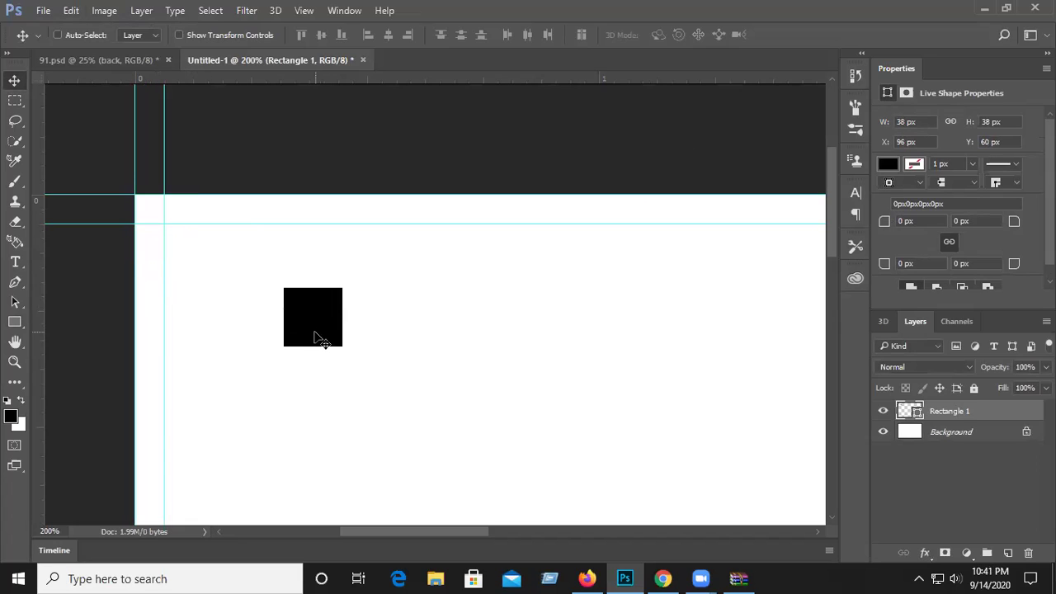
Check the document's Canvas Size settings and leave them without applying a change.
left_click(104, 11)
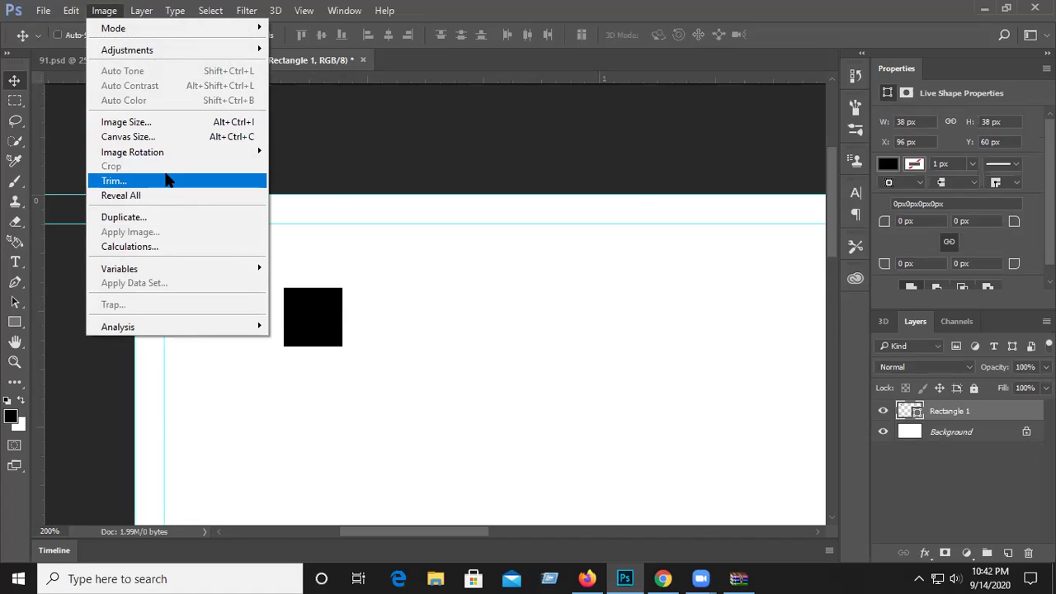
left_click(167, 138)
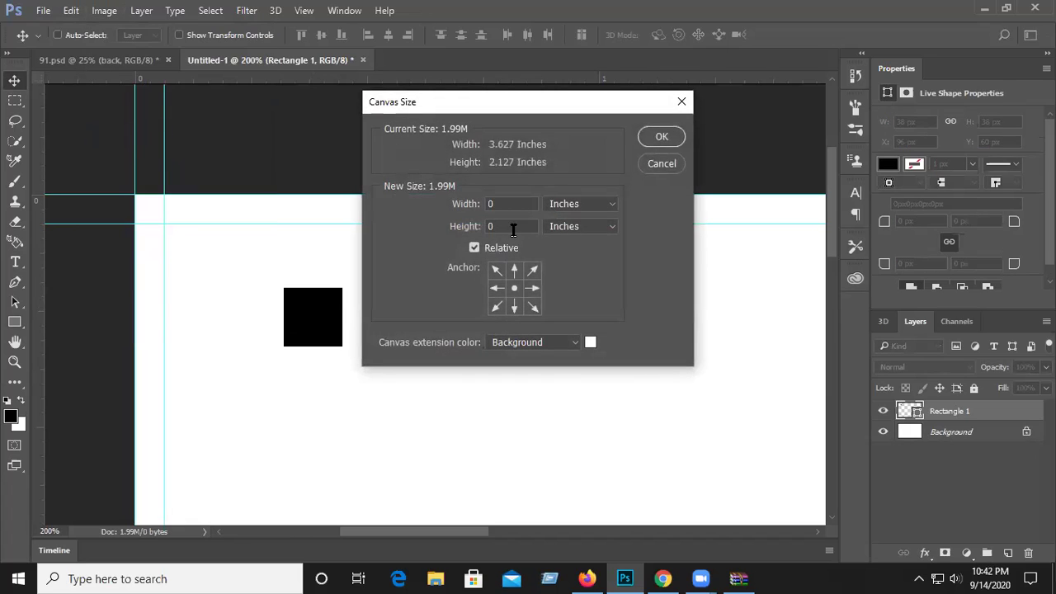
left_click(662, 167)
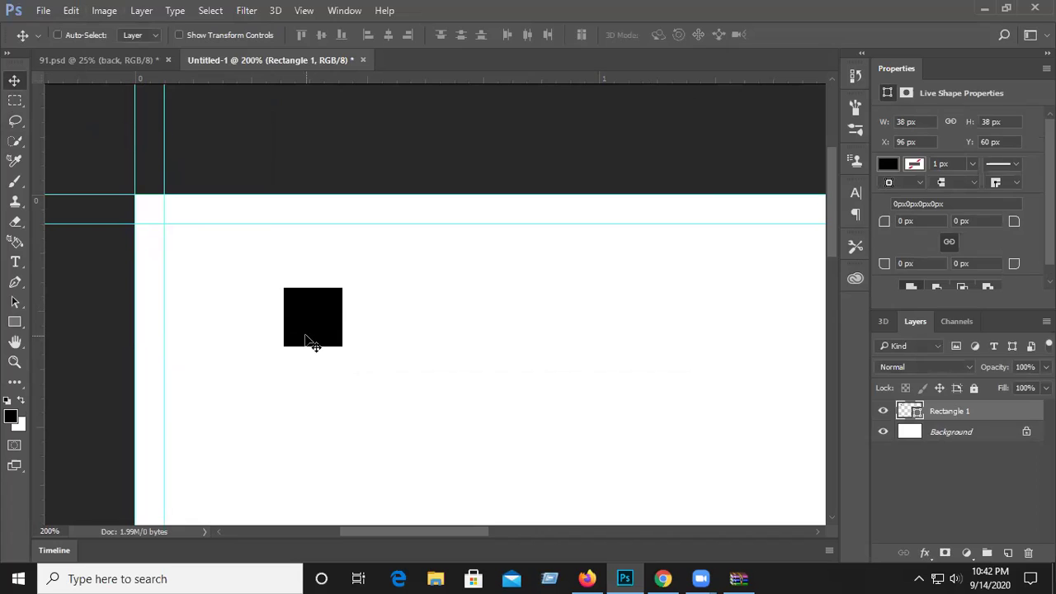
Replace the black square with a new one of 0.125 × 0.125 in, and delete the new one as well.
key("Delete")
left_click(15, 322)
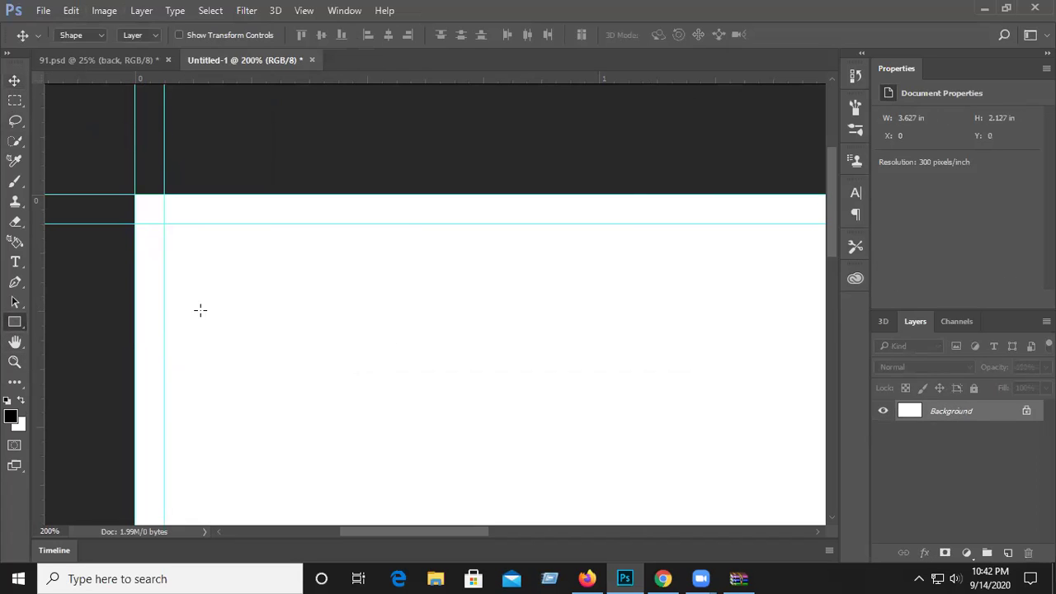
left_click(396, 306)
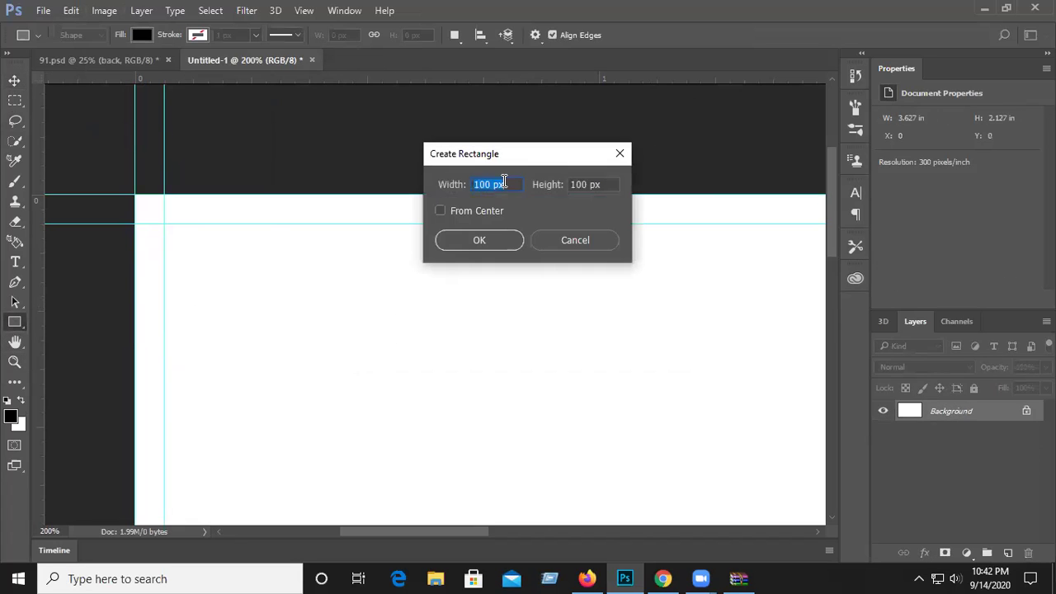
type("0.125in")
left_click(593, 184)
left_click_drag(604, 184, 366, 192)
type("0.125")
key("Return")
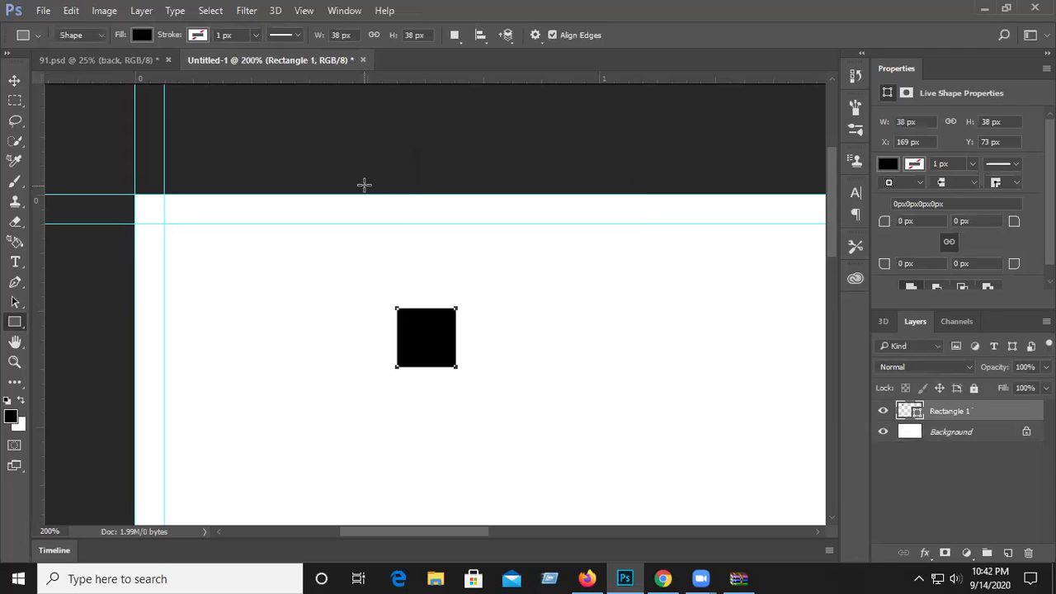
left_click(15, 81)
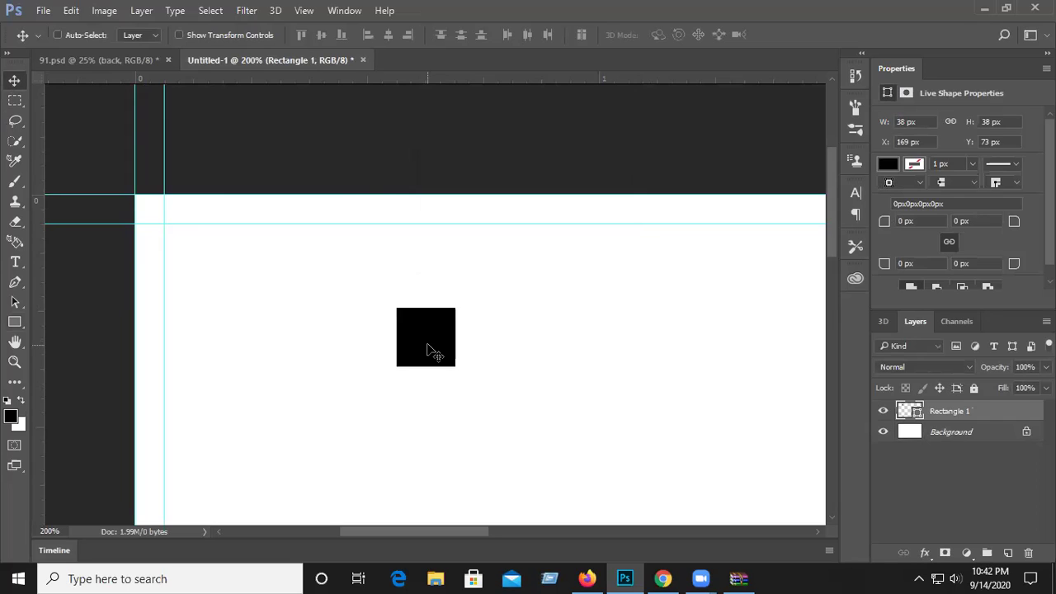
key("Delete")
Fit the whole card in view and create a 0.125 × 0.125 in black square on it.
left_click(13, 363)
right_click(353, 306)
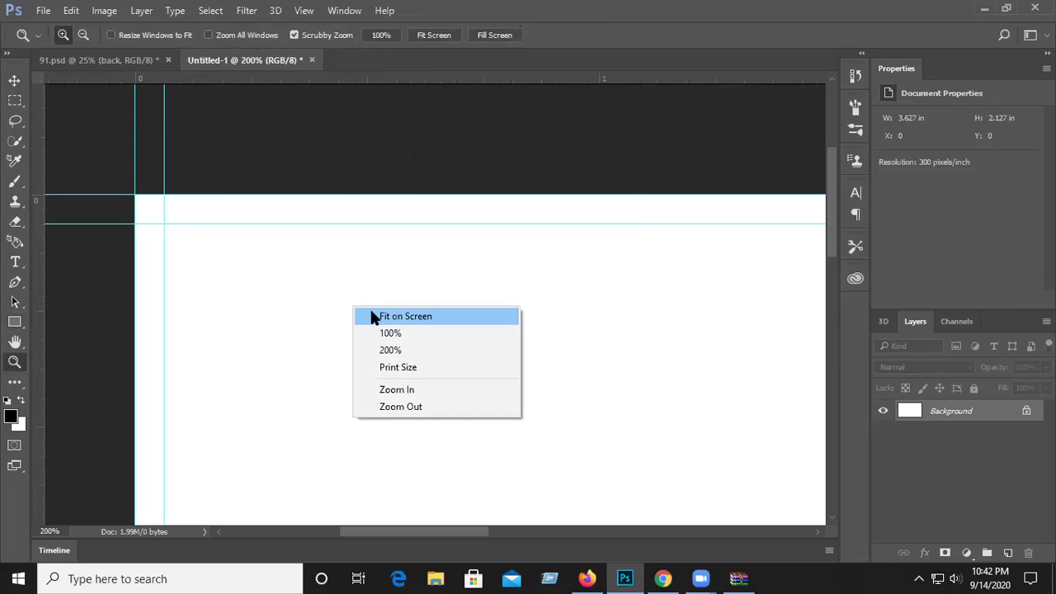
left_click(372, 314)
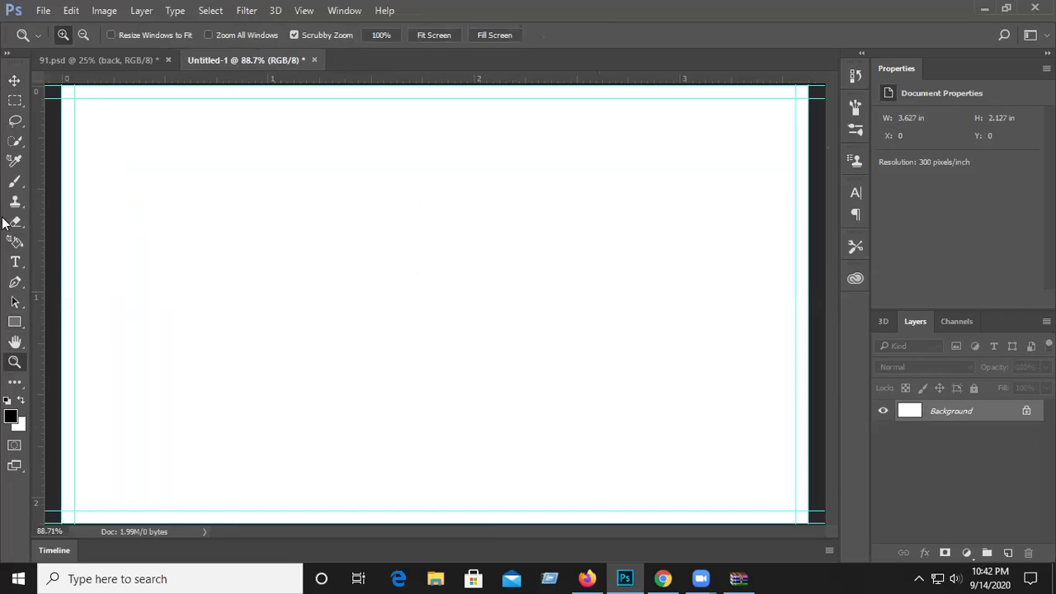
left_click(15, 322)
left_click(499, 242)
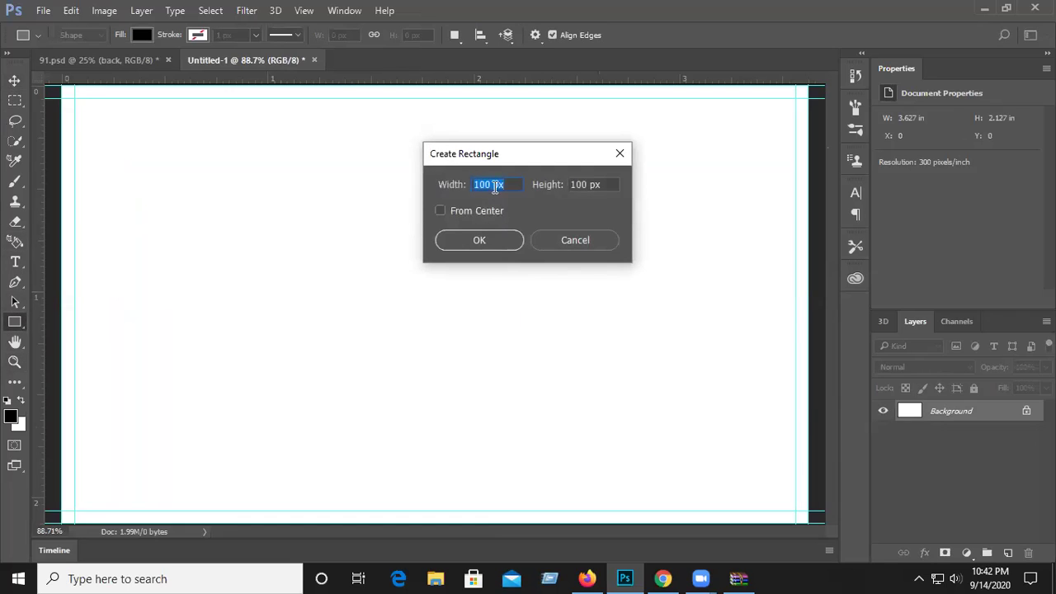
type("0.12")
double_click(605, 184)
left_click_drag(608, 184, 485, 180)
type("0.125in")
key("Return")
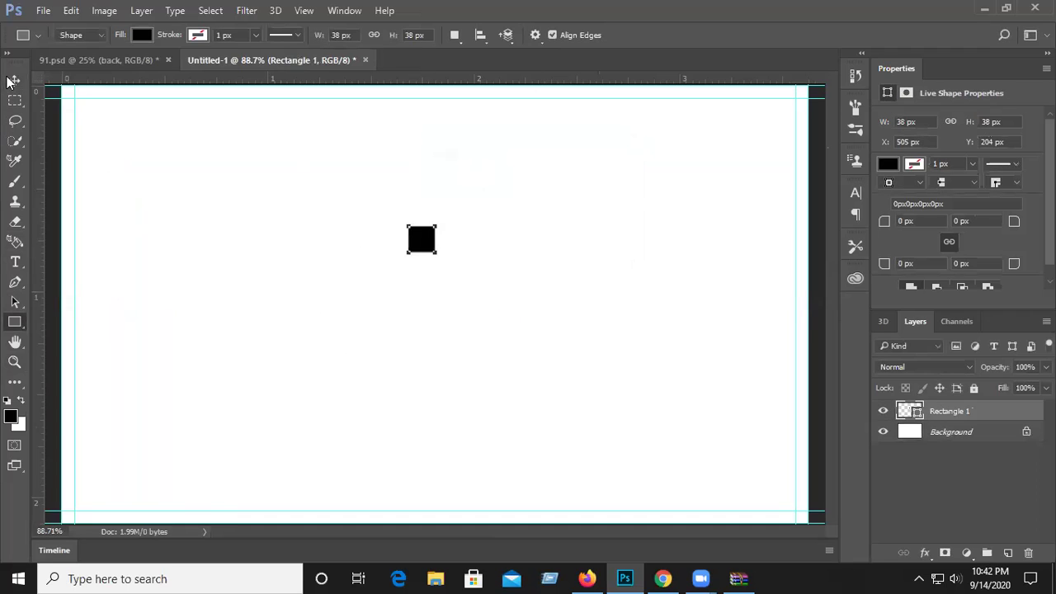
Move the black square into the upper-left corner where the inner guides meet.
left_click(14, 80)
left_click_drag(420, 240, 86, 113)
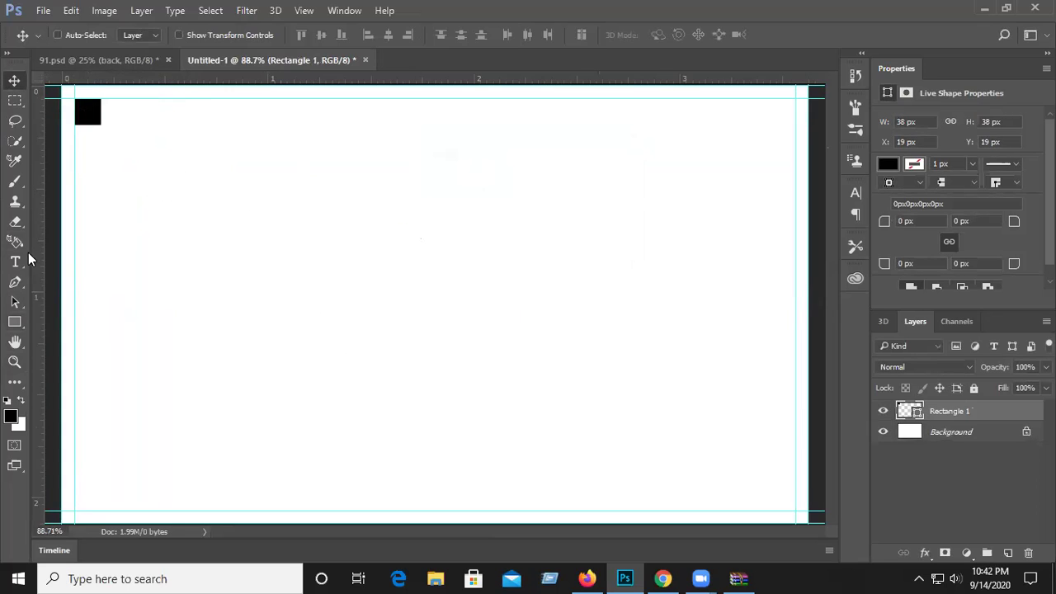
left_click(14, 322)
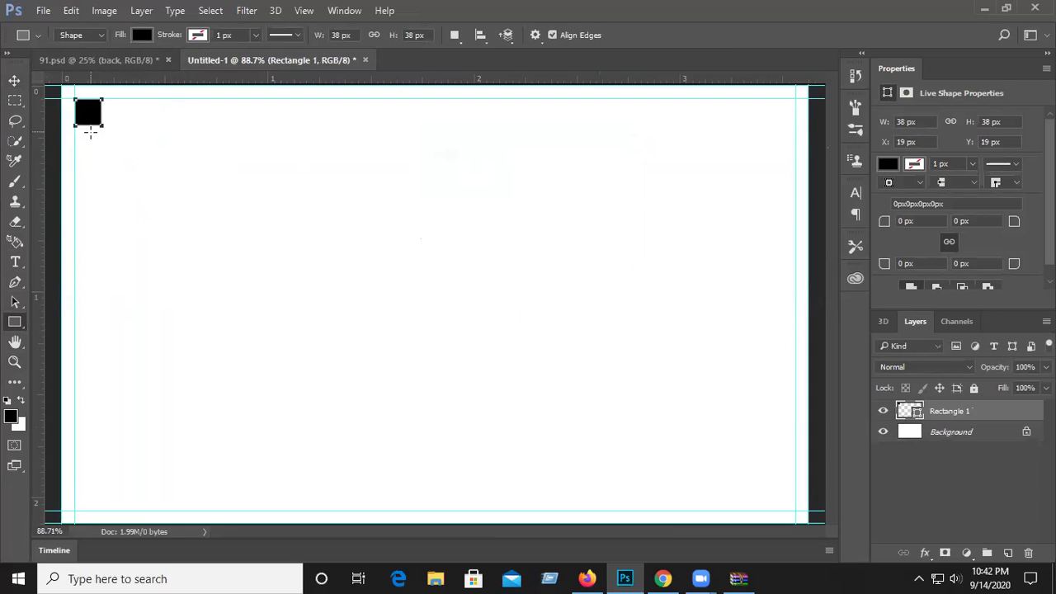
left_click(14, 81)
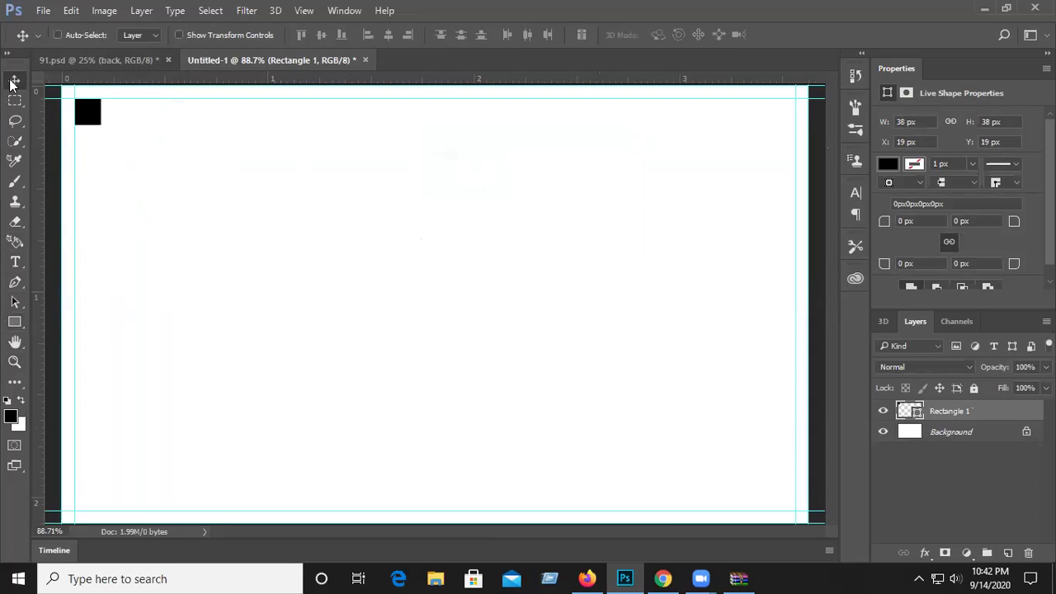
mouse_move(87, 116)
left_mouse_down()
mouse_move(81, 121)
mouse_move(92, 120)
left_mouse_up()
Delete the black square from the upper-left guide corner.
left_click(13, 324)
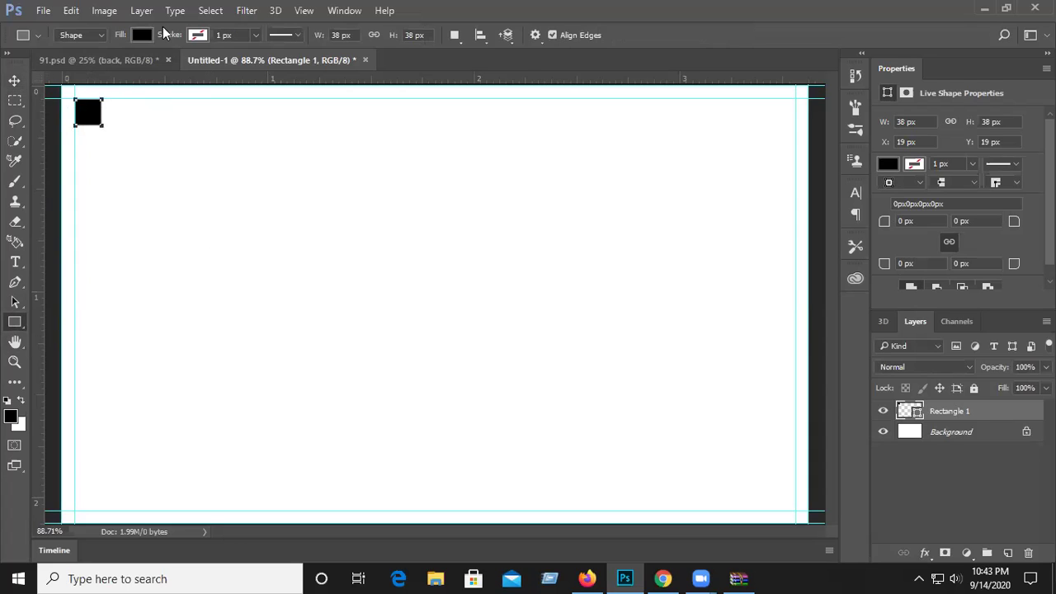
left_click(14, 81)
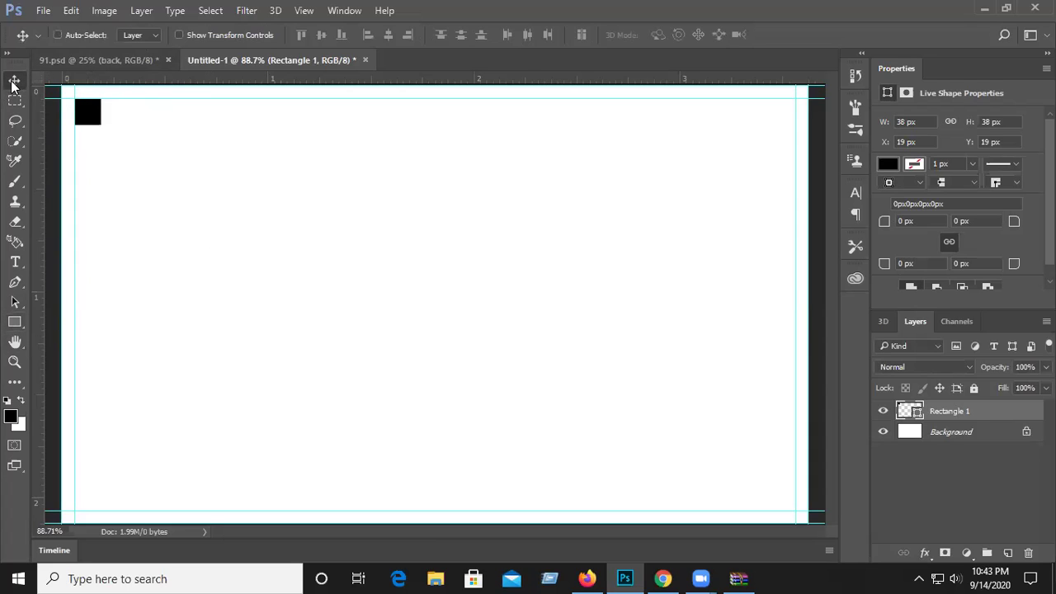
key("Delete")
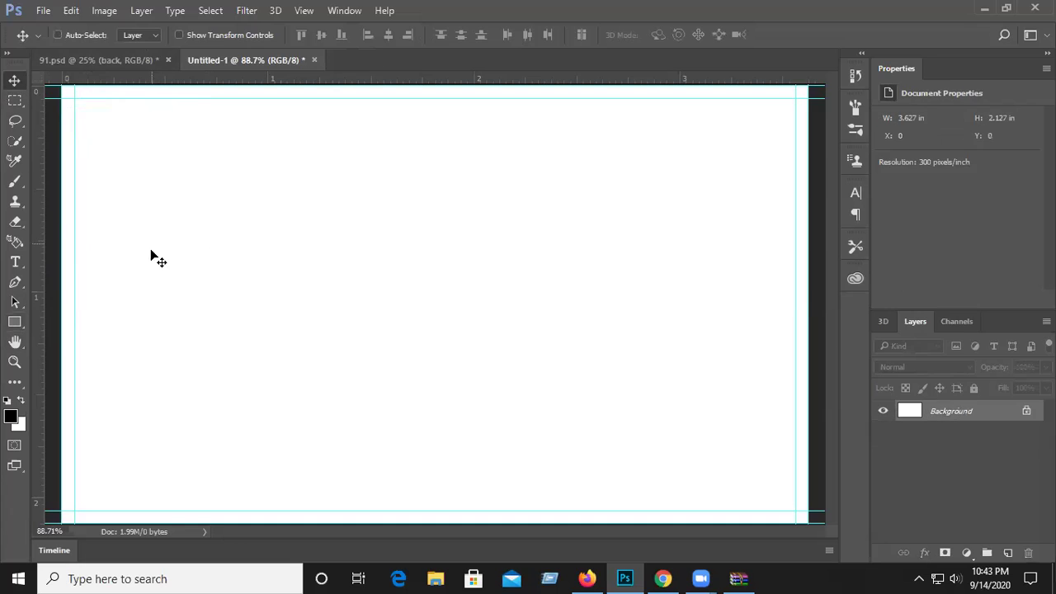
Try to create a rectangle on the card with width and height entered as 0.125.
left_click(14, 324)
left_click(478, 215)
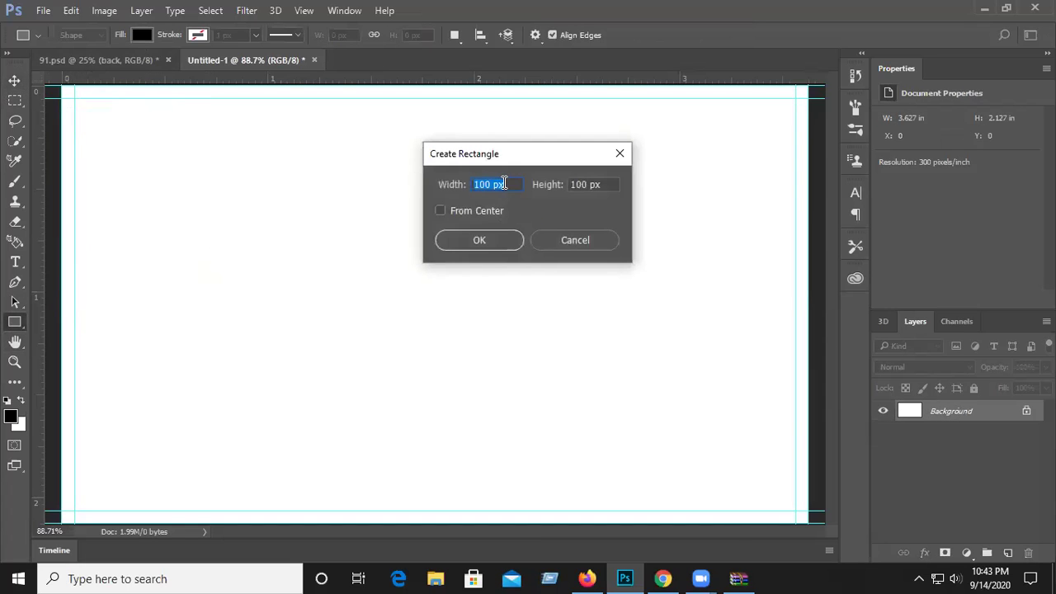
left_click(589, 237)
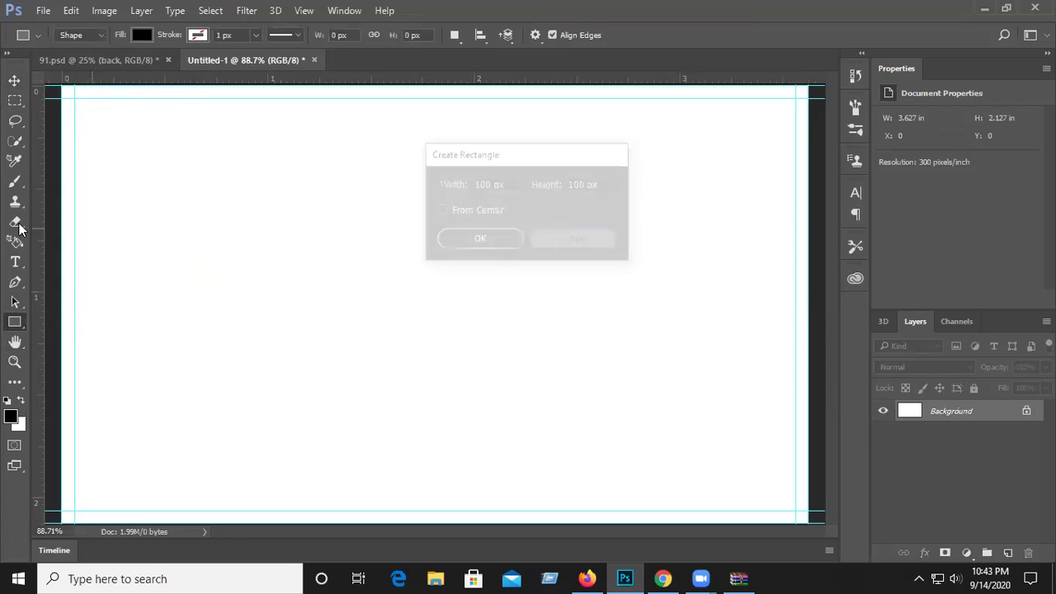
left_click(391, 231)
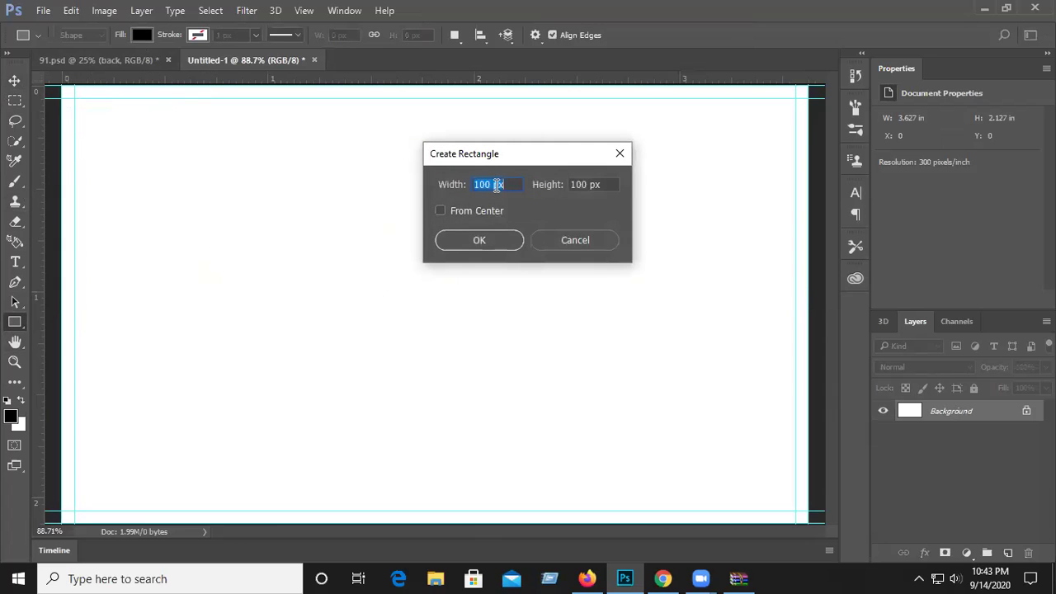
type("0.125")
key("Tab")
type("0.125")
left_click(518, 242)
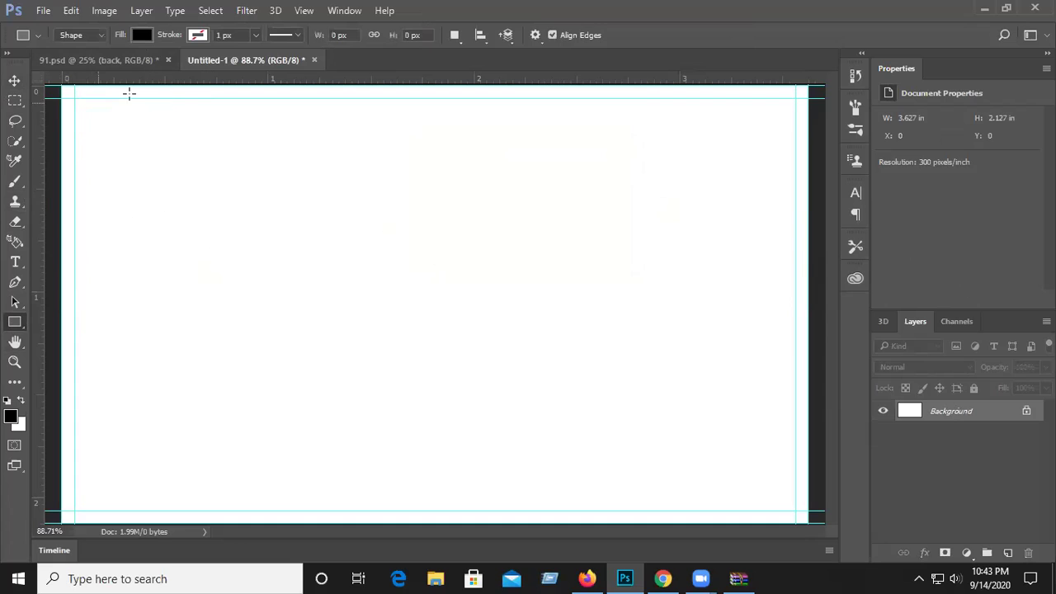
Create a 0.125 × 0.125 in black square and move it into the upper-left corner where the inner guides meet.
left_click(273, 215)
type("0.")
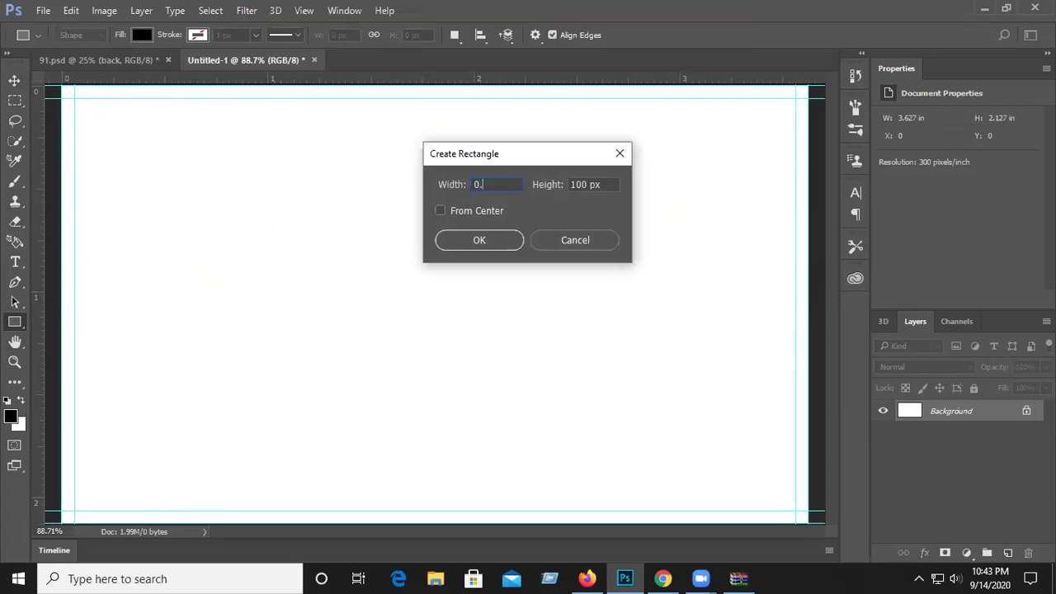
type("125in")
double_click(616, 183)
left_click_drag(616, 183, 468, 187)
type("0")
left_click(491, 240)
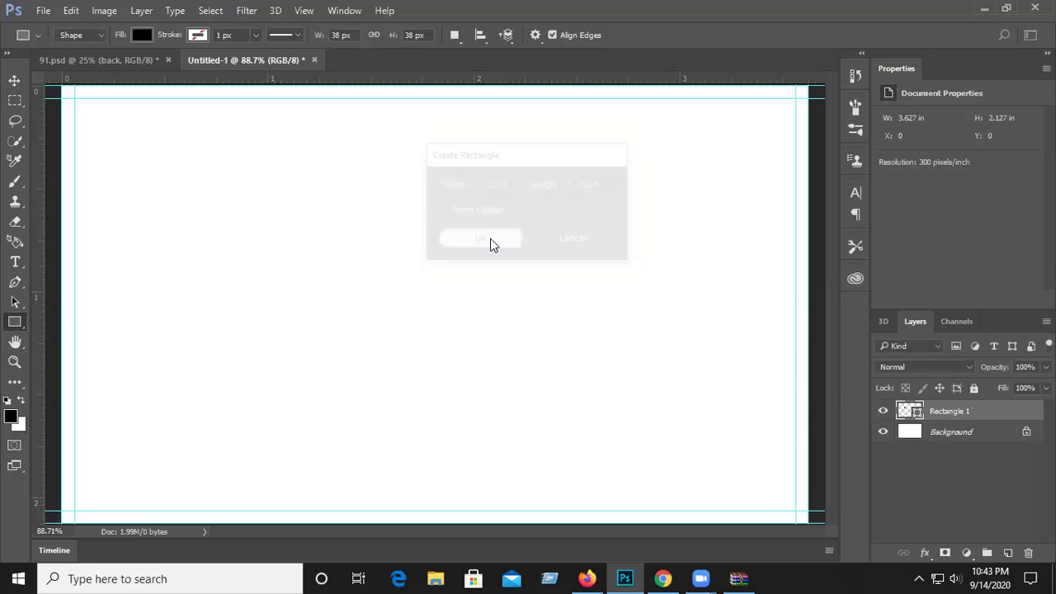
left_click(14, 81)
left_click_drag(283, 226, 85, 109)
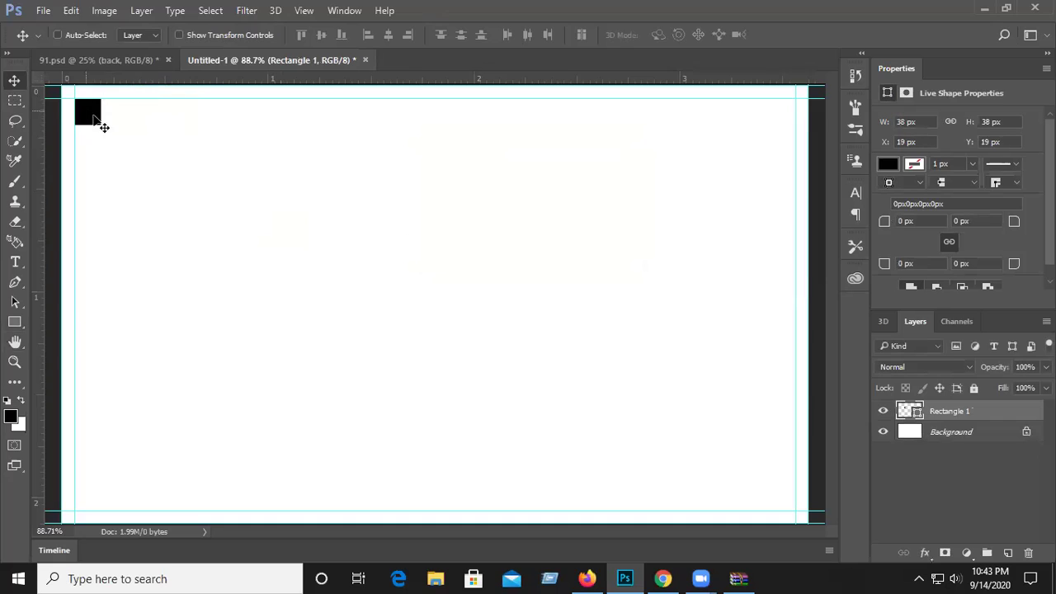
Using the black square as a spacer, add margin guides one square width inside the inner guides on all four sides, and delete the square.
left_click(15, 366)
right_click(365, 212)
left_click(382, 218)
right_click(360, 202)
left_click(404, 302)
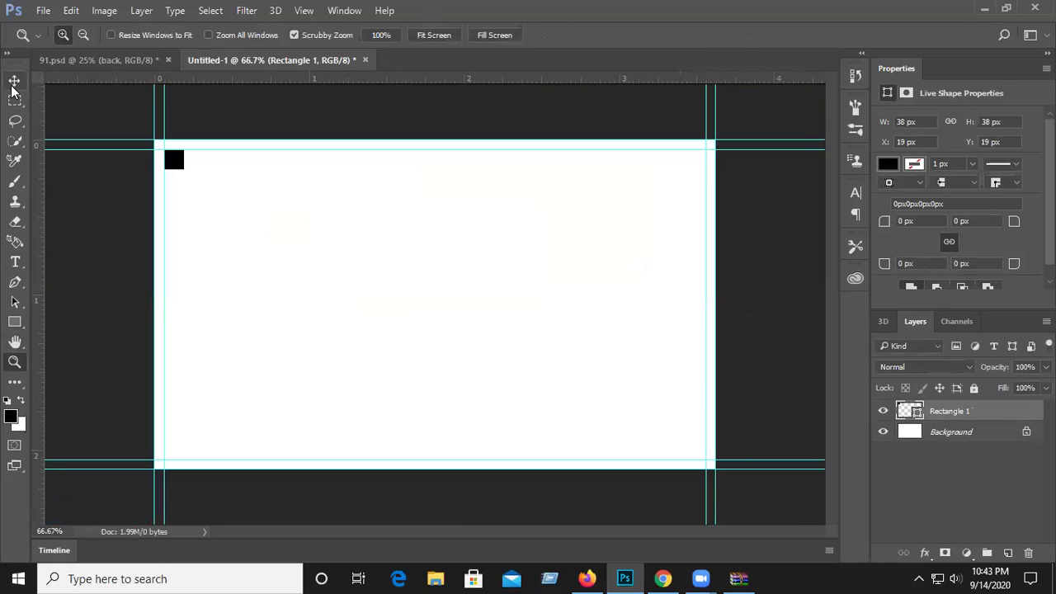
left_click(14, 81)
left_click_drag(41, 170, 184, 200)
left_click_drag(209, 78, 698, 453)
left_click_drag(42, 302, 686, 393)
left_click_drag(607, 80, 456, 279)
key("Delete")
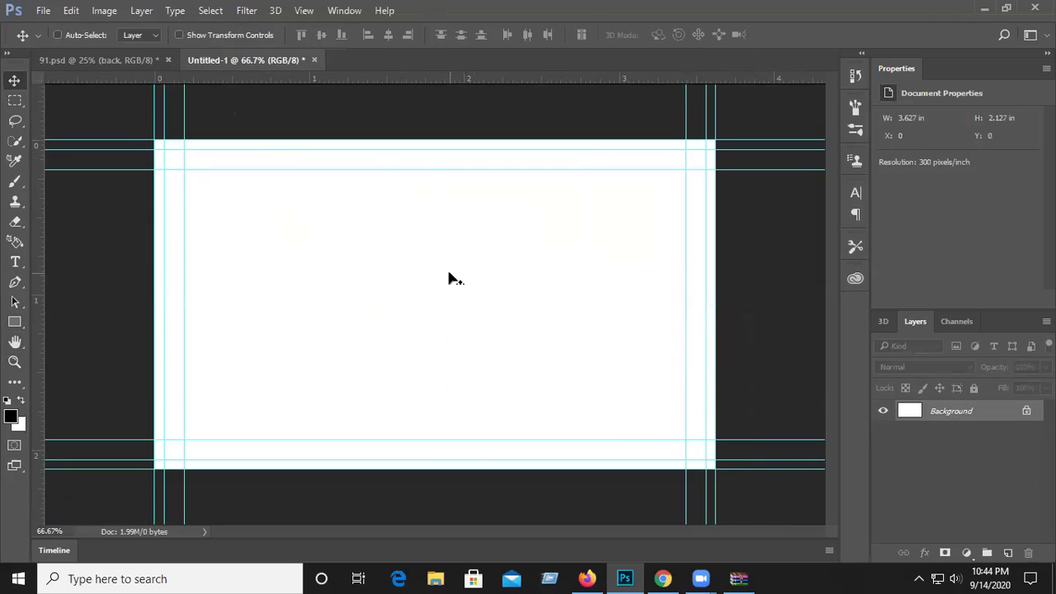